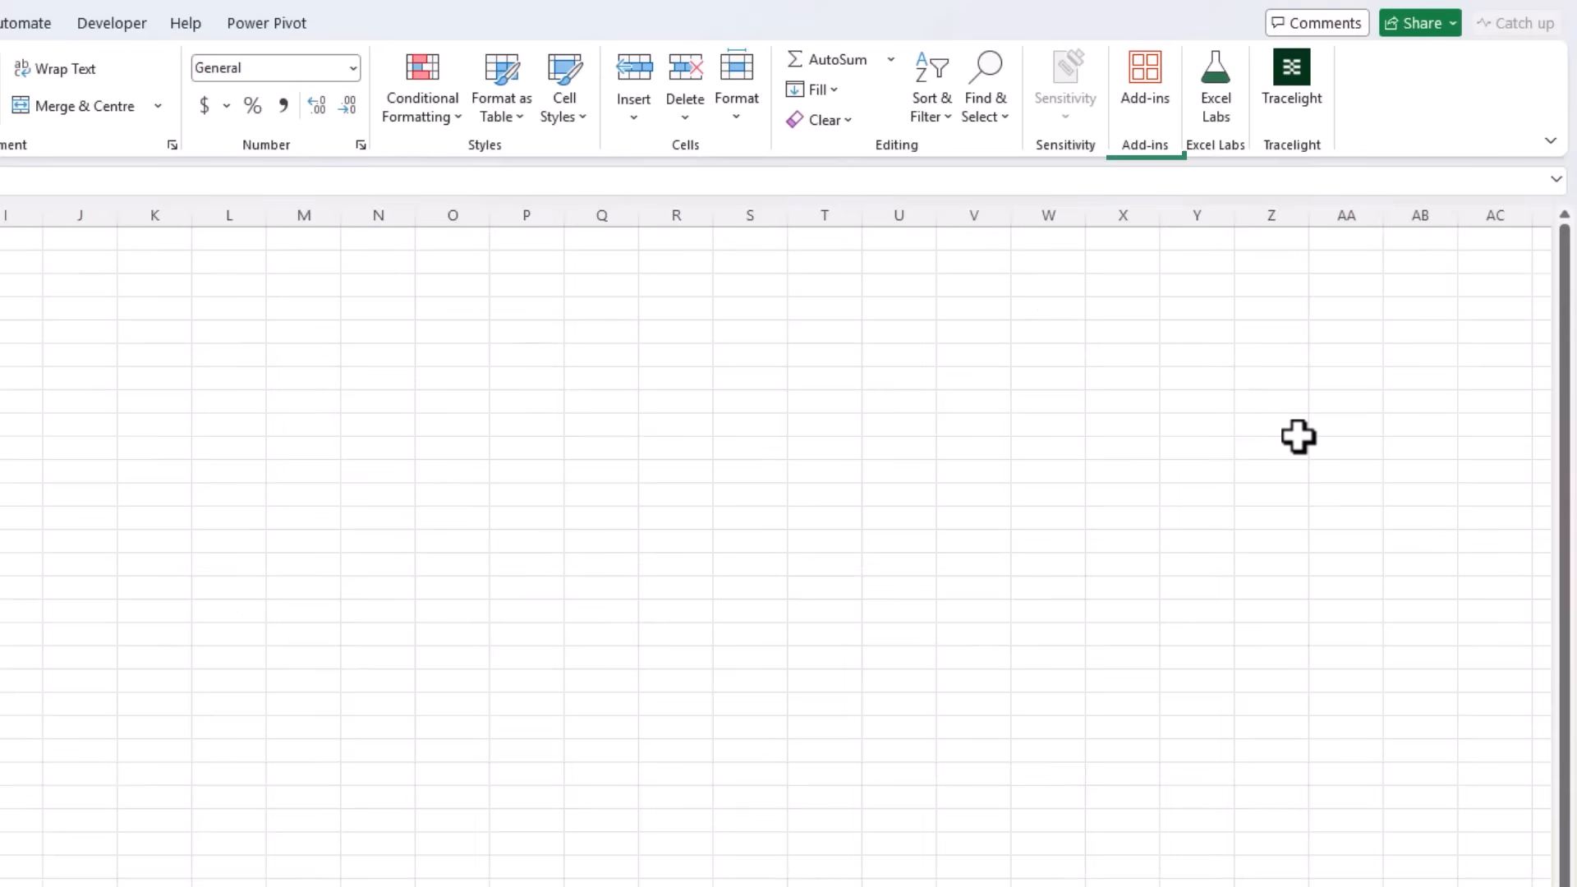
Attach the Harbour and Pine general ledger PDF in Tracelight and send a prompt to import it as a clean table, check journal balances and flag ambiguity.
left_click(1294, 102)
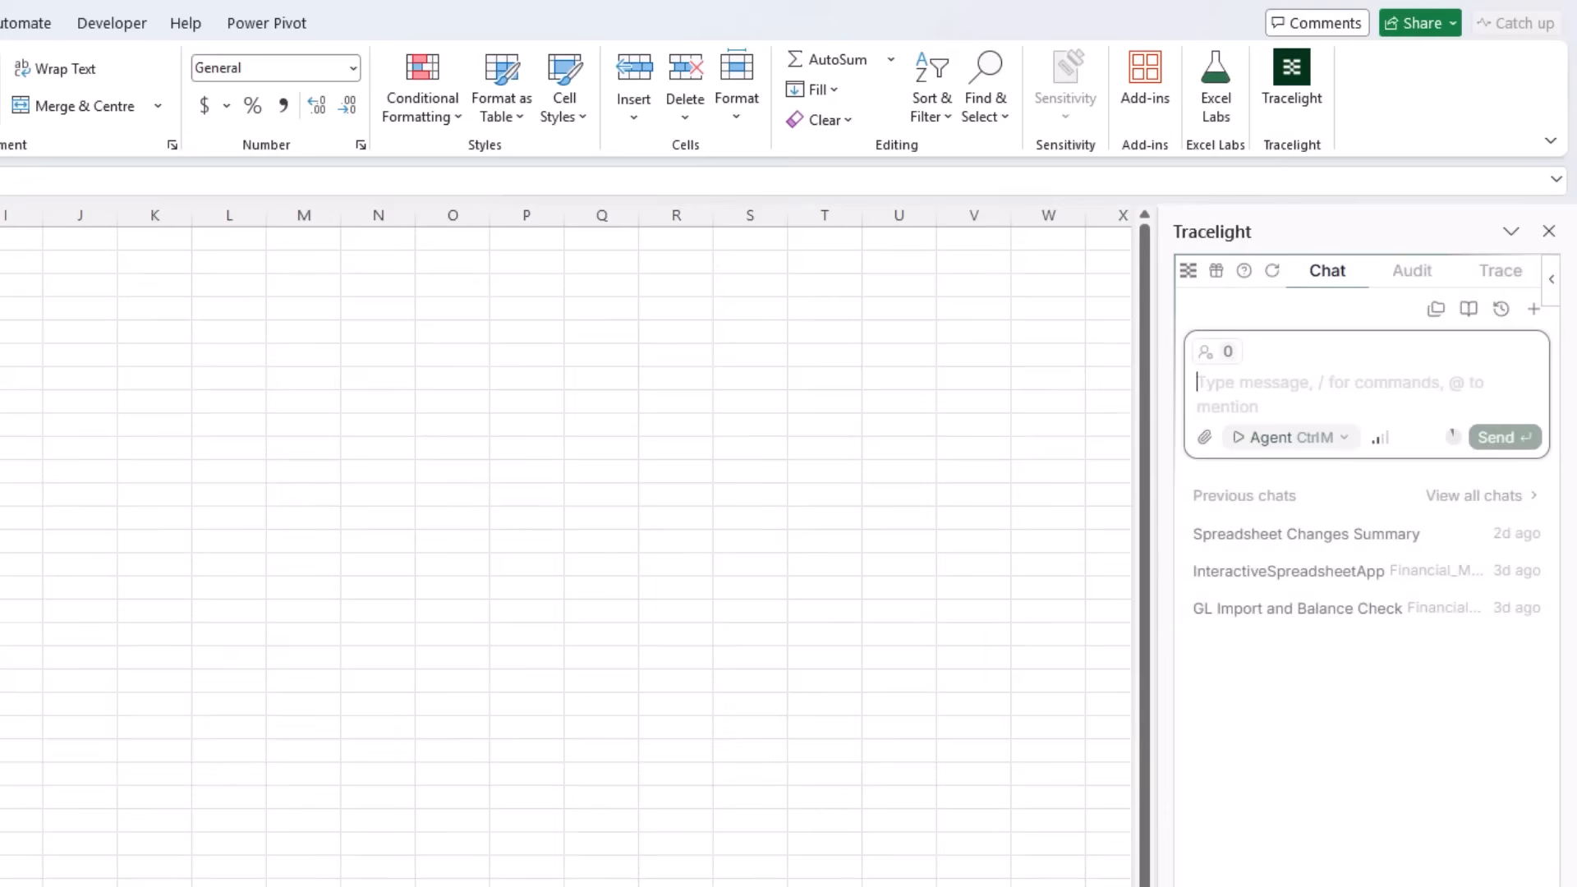
left_click_drag(1576, 436, 1383, 397)
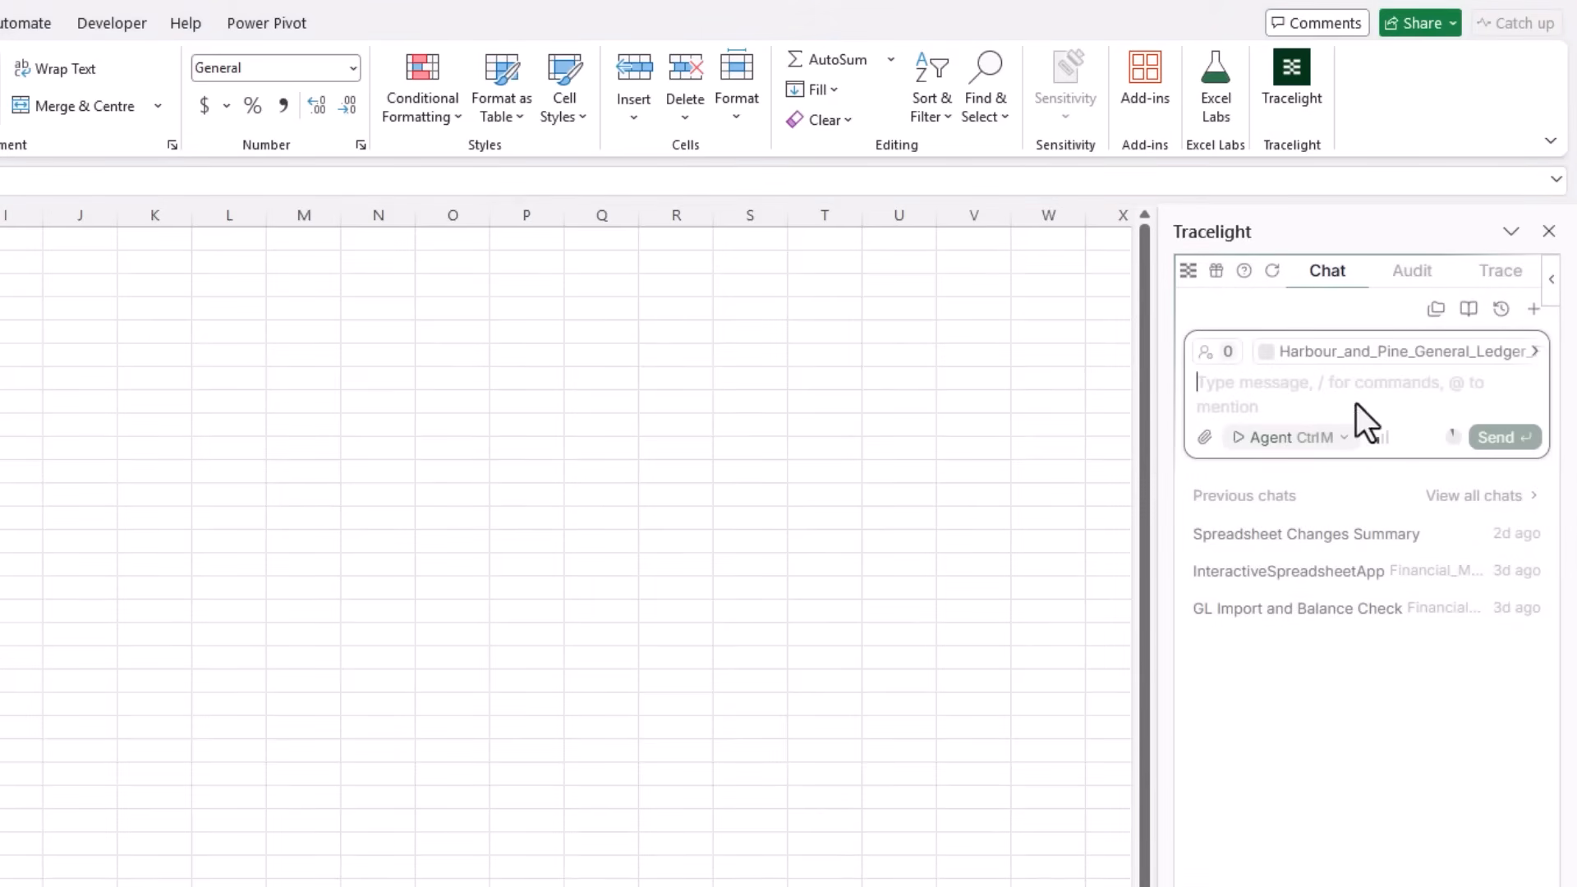
type("Import the attached general ledger PDF and convert it into a clean structured table. Preserve all columns. Where journal identifiers are available, check that each journal balances, and flag any extraction ambiguity rather than guessing.")
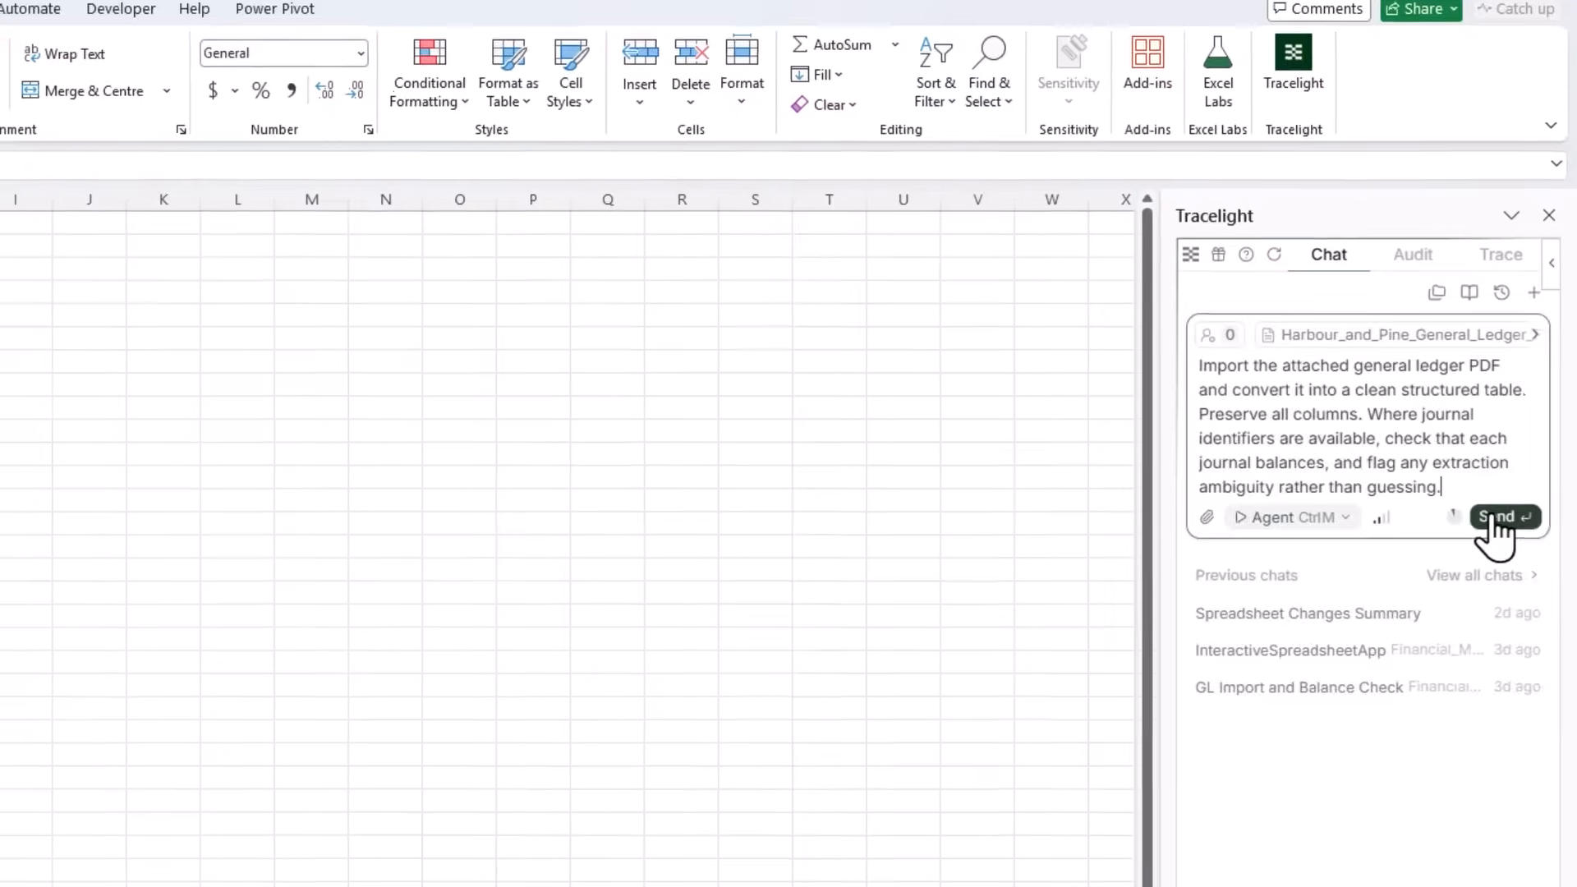
left_click(1496, 535)
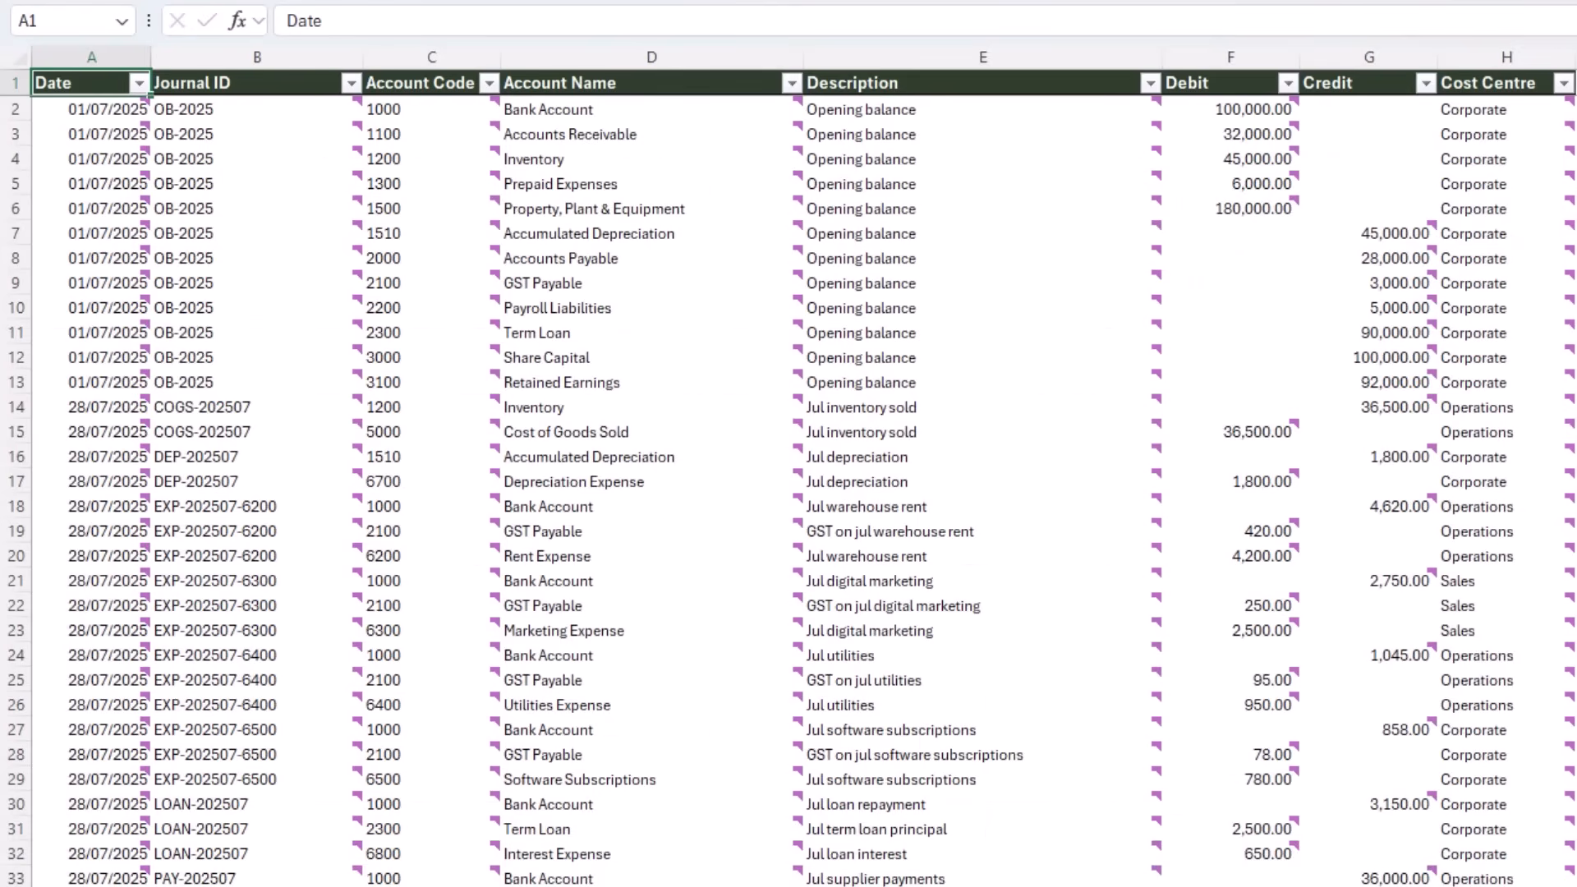
Inspect the cell formulas behind the first ledger entry's date, journal ID and account code.
left_click(91, 109)
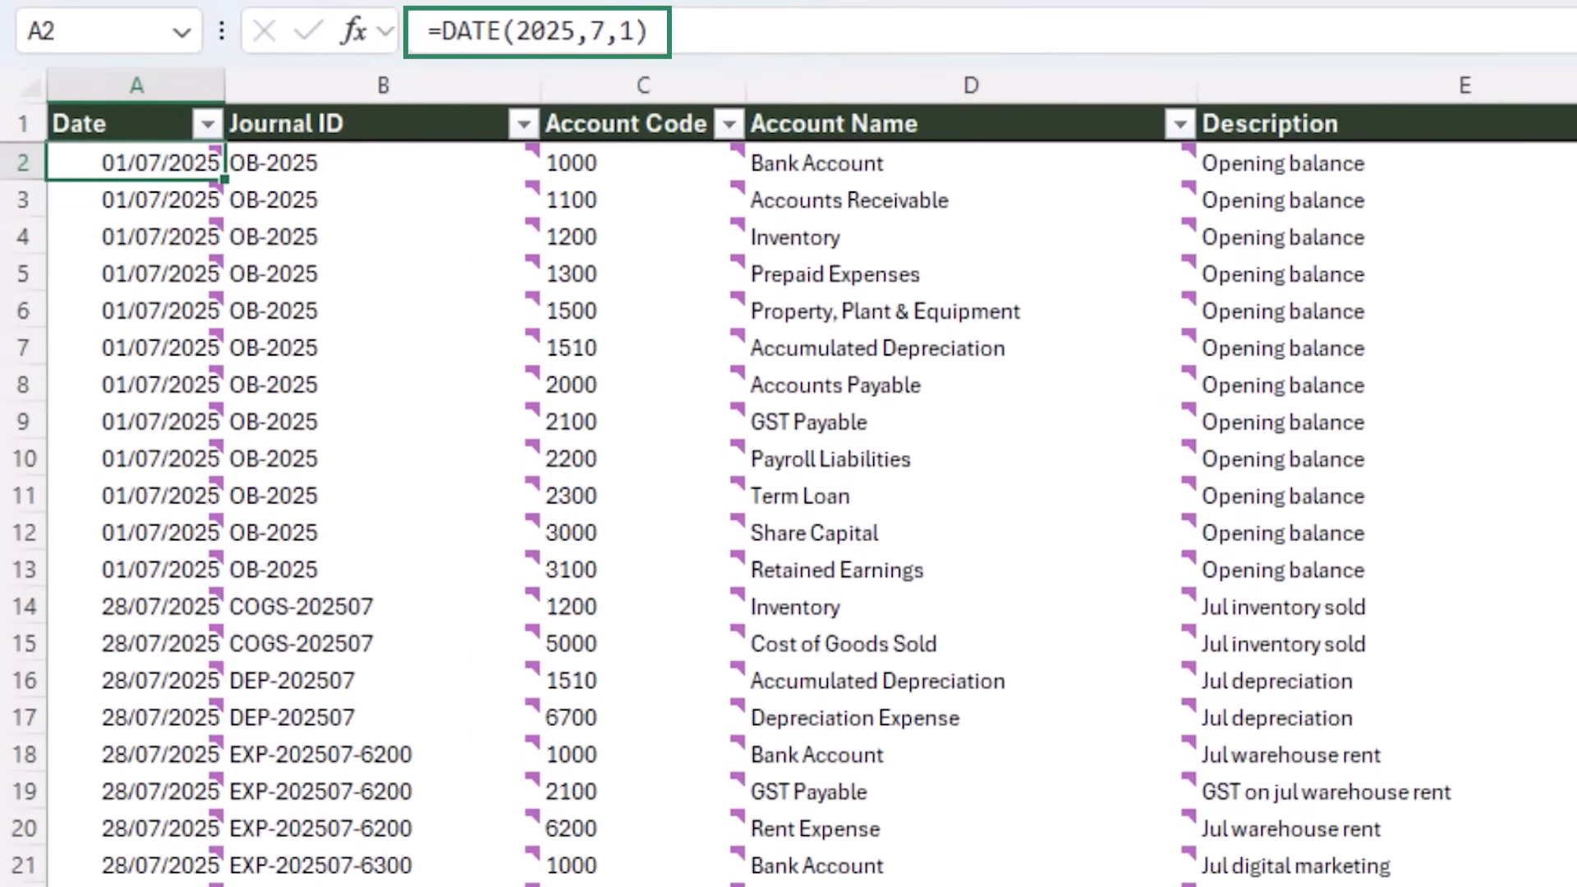
left_click(382, 163)
left_click(643, 163)
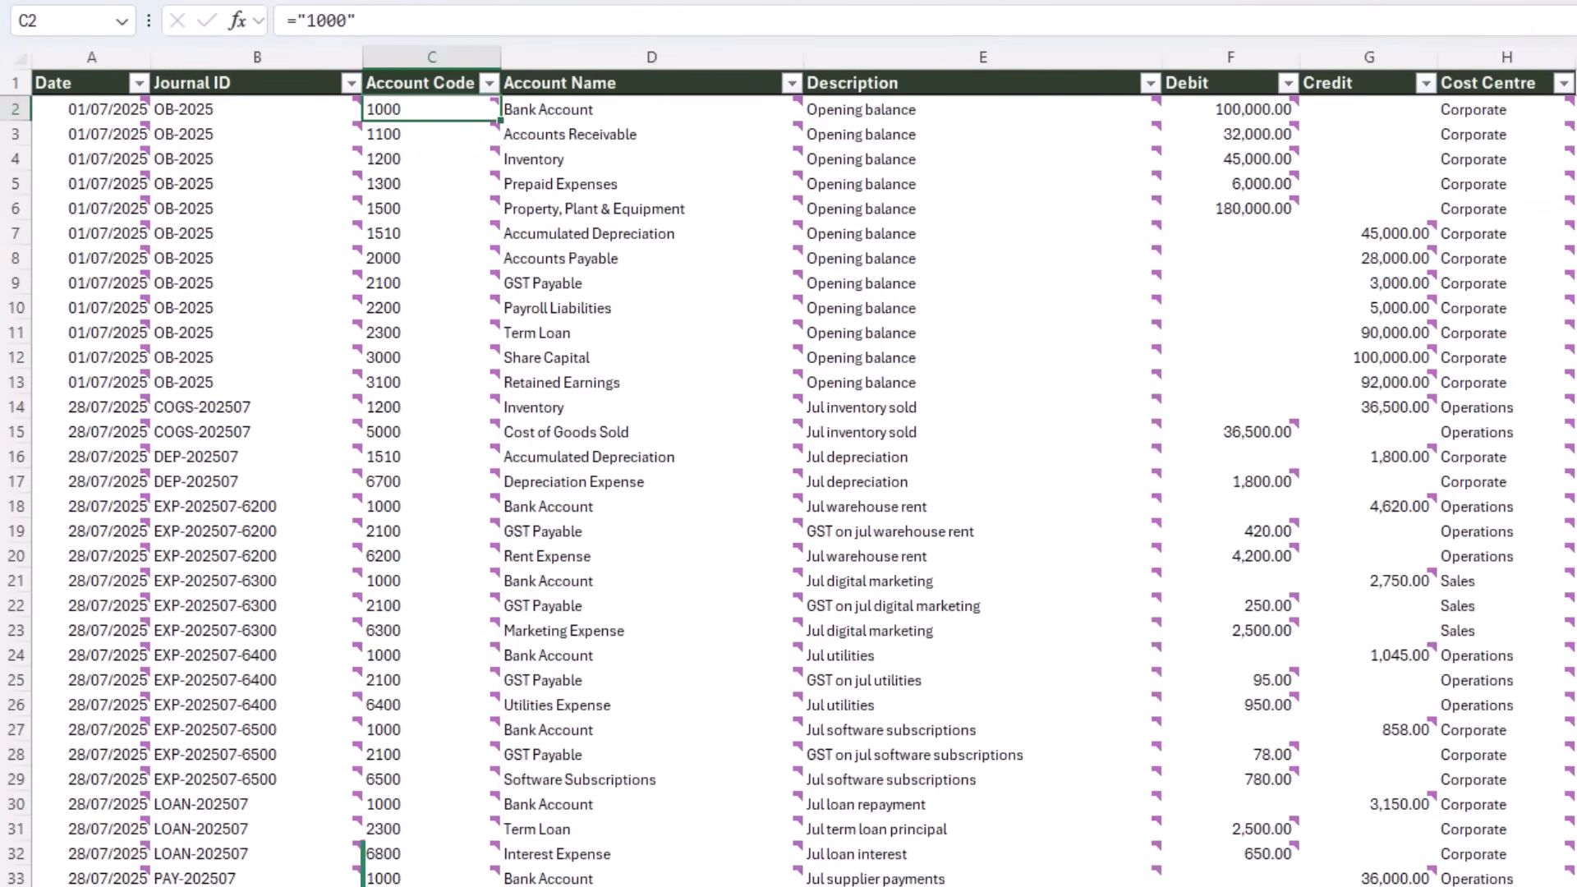
Examine the total debits and total credits formulas in the Journal Balance Check beside the ledger.
scroll(789, 492, "right", 3)
scroll(789, 493, "right", 3)
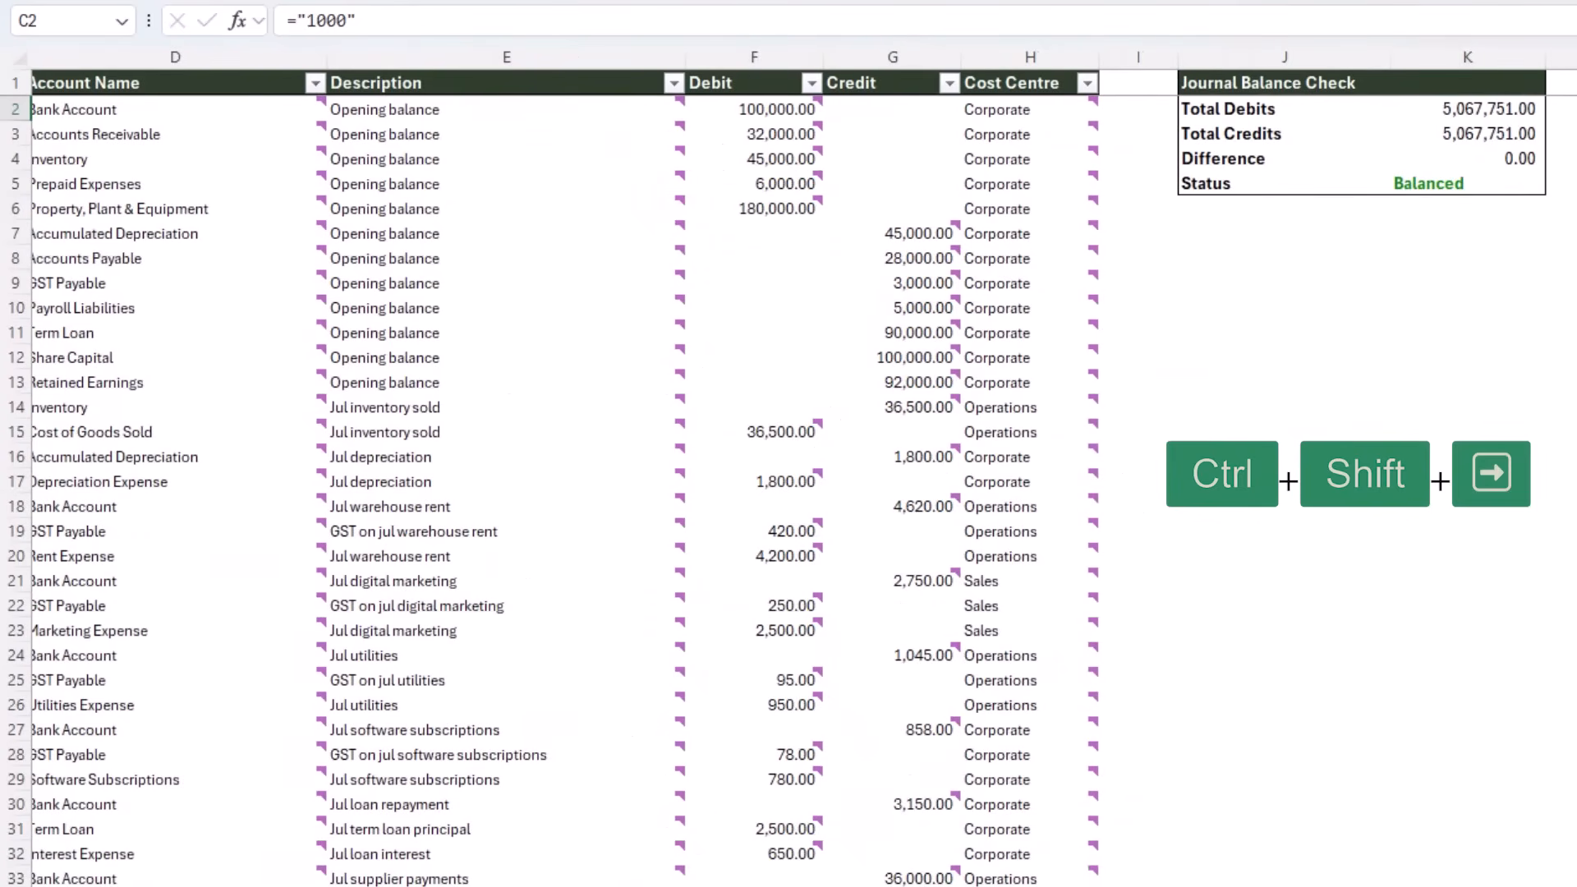
left_click(1478, 133)
left_click(1468, 109)
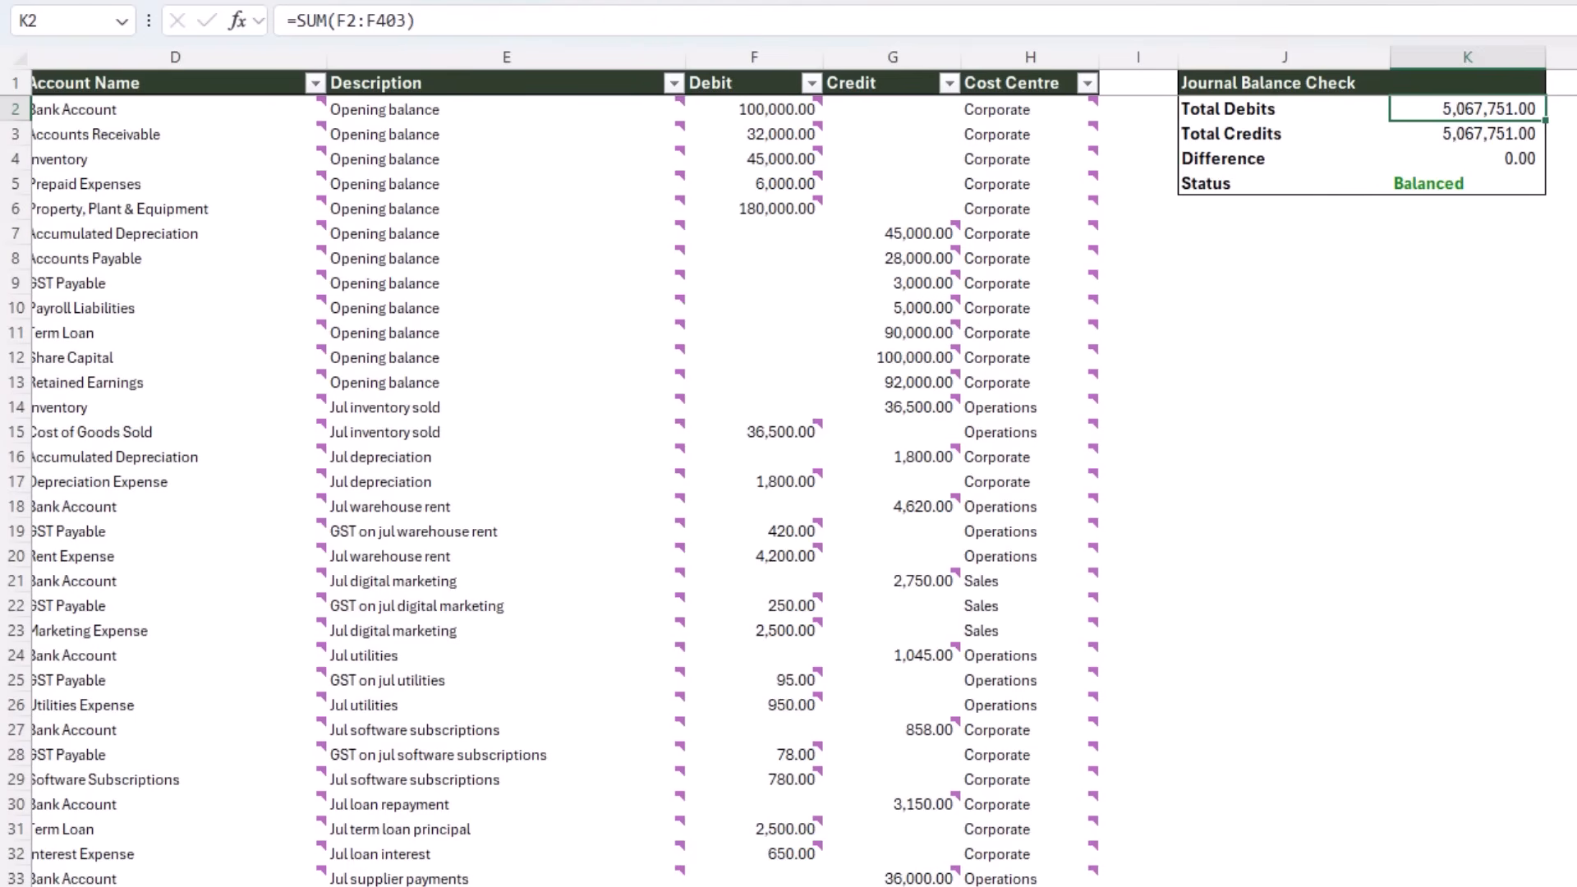
key("Down")
key("Down")
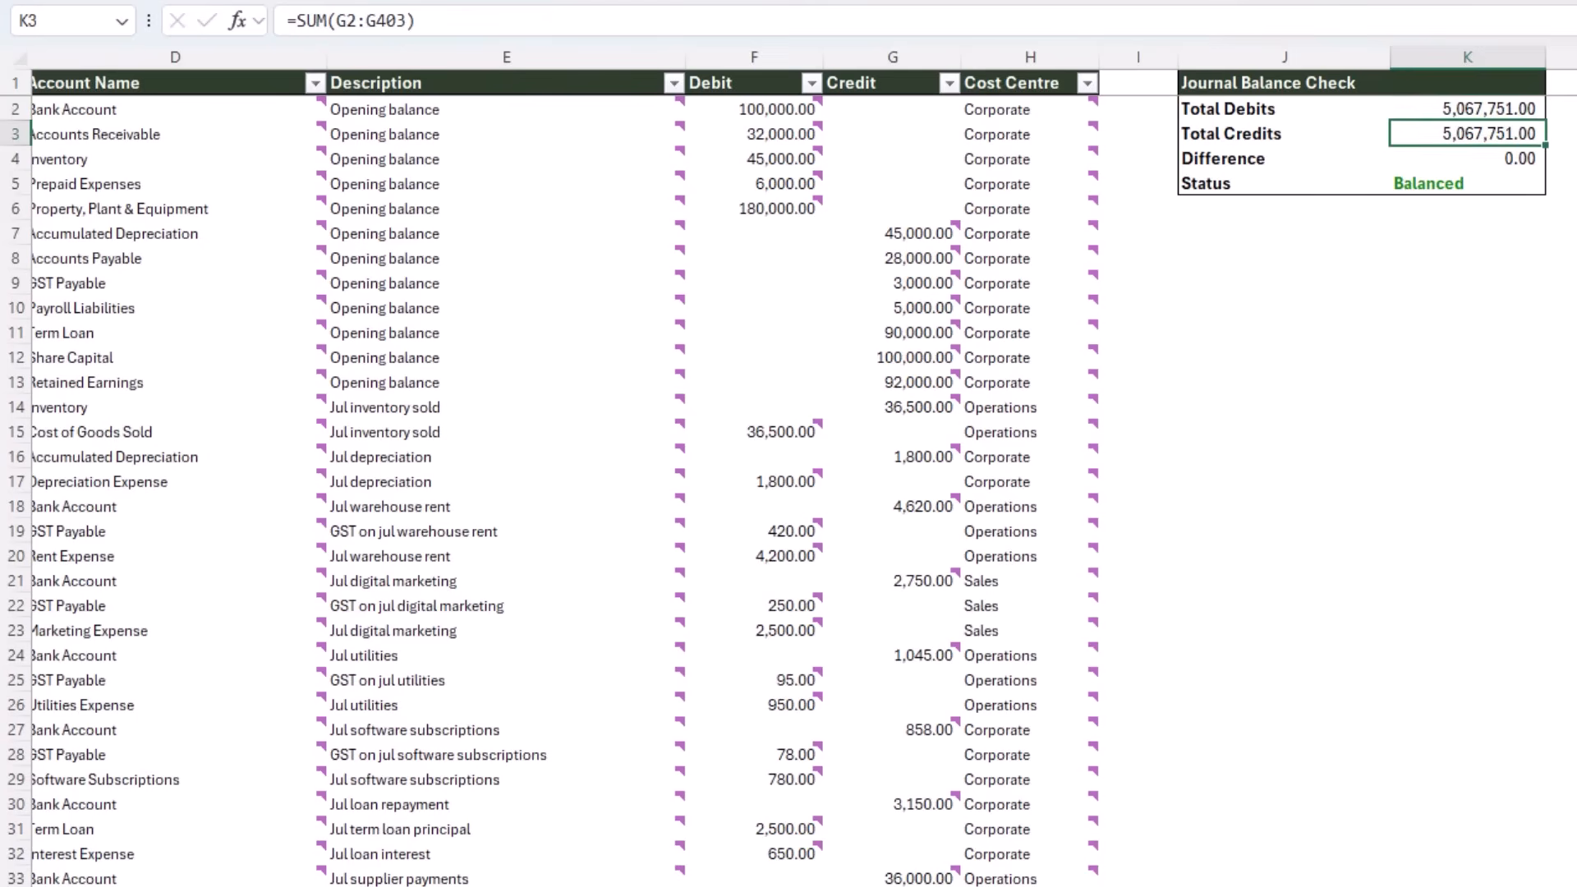
View the PDF source of the first date cell in a widened pane and compare description and debit cells with their source entries.
key("ctrl+Home")
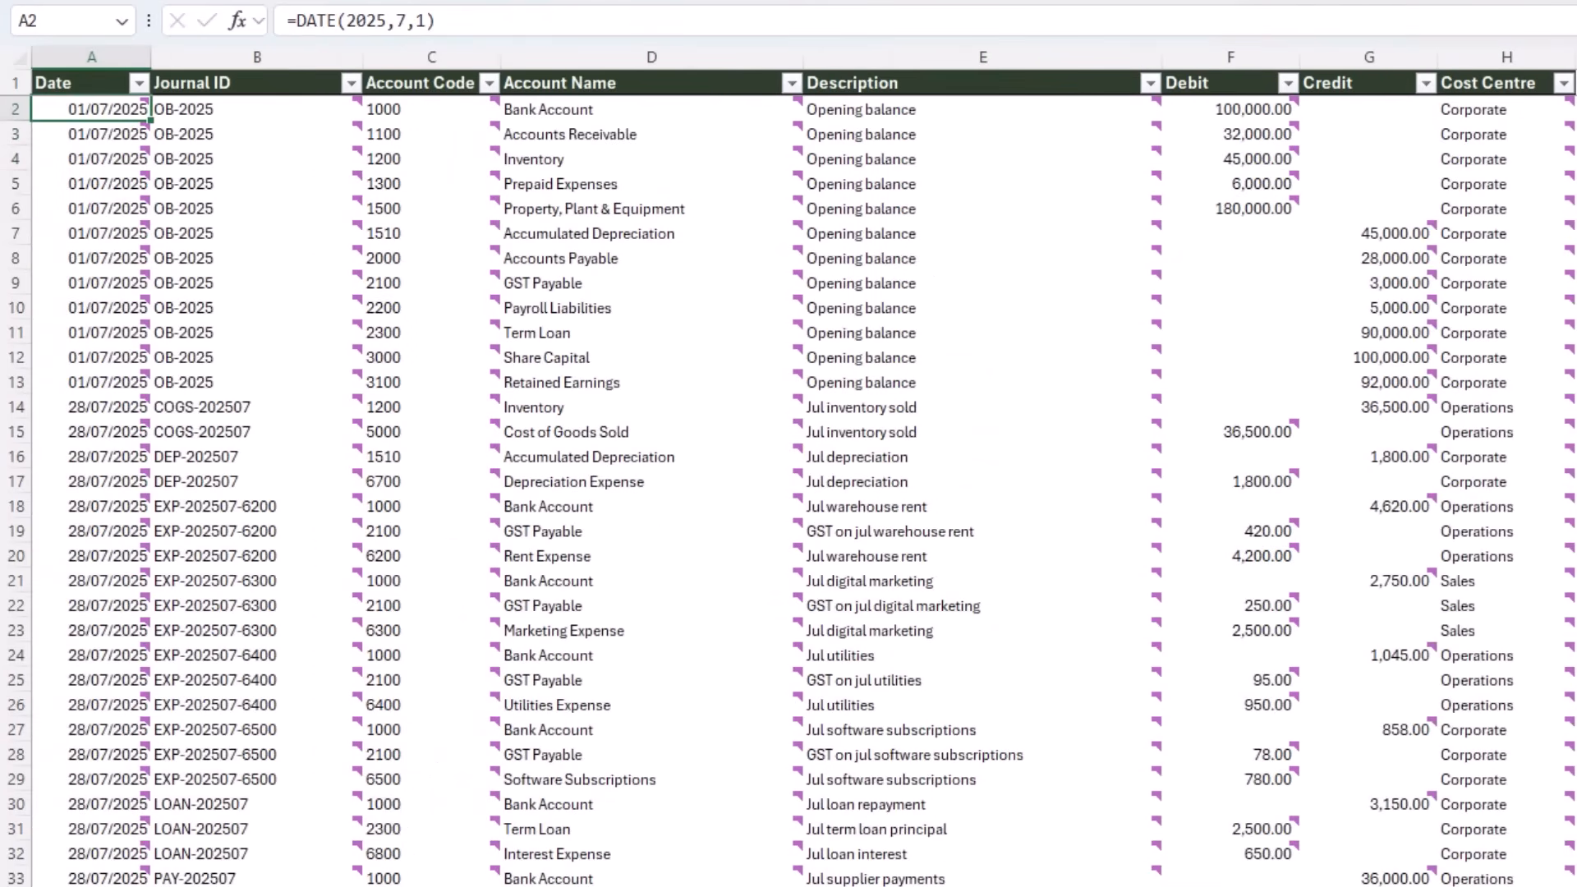
mouse_move(117, 121)
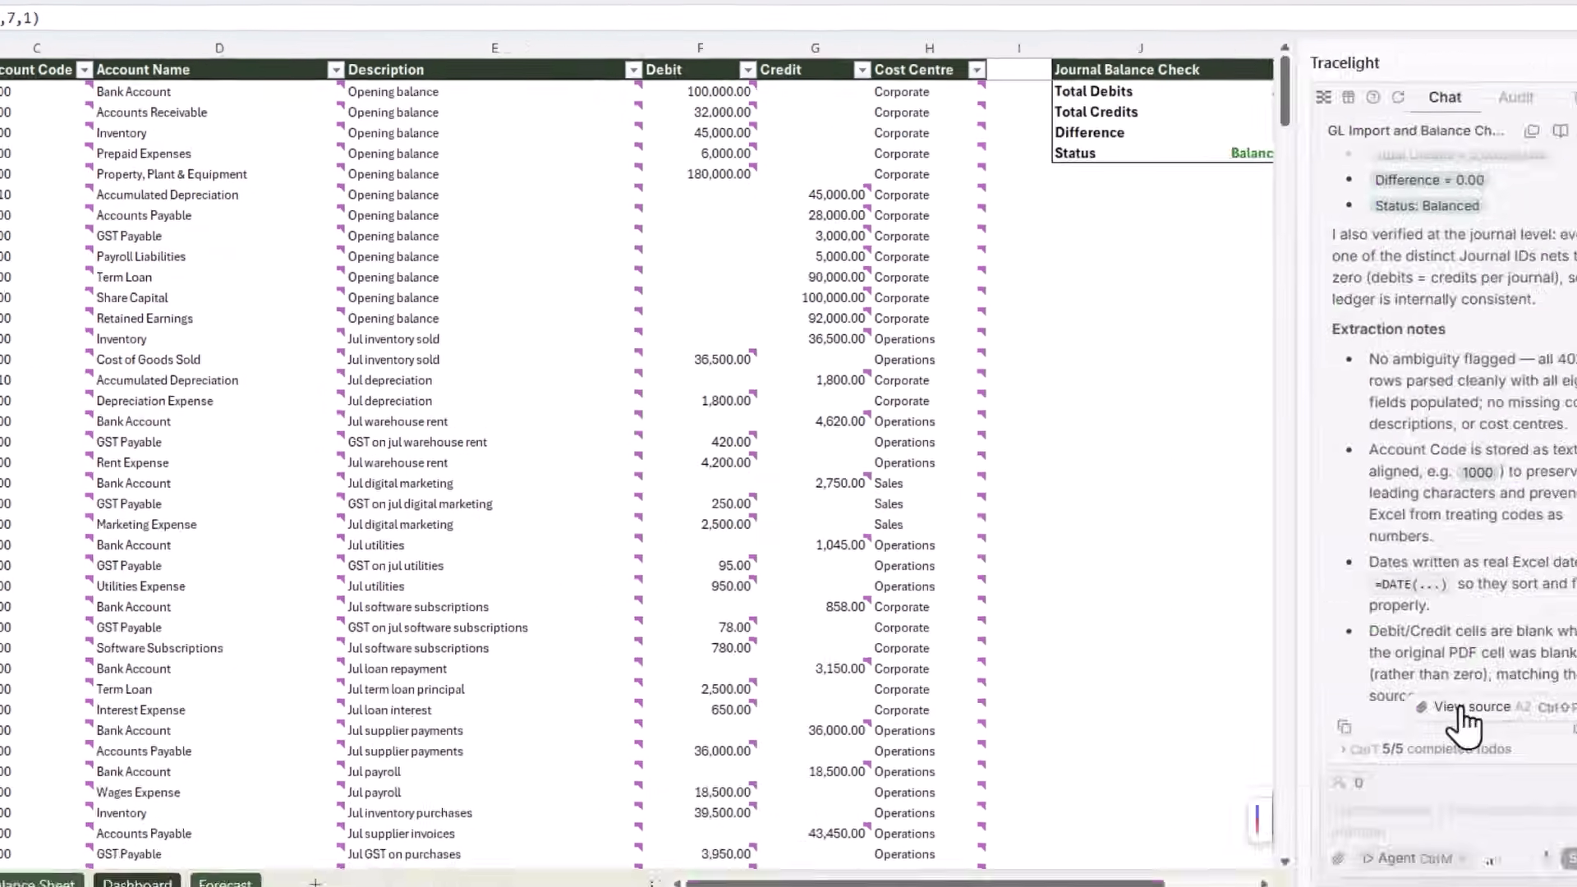
left_click(1386, 695)
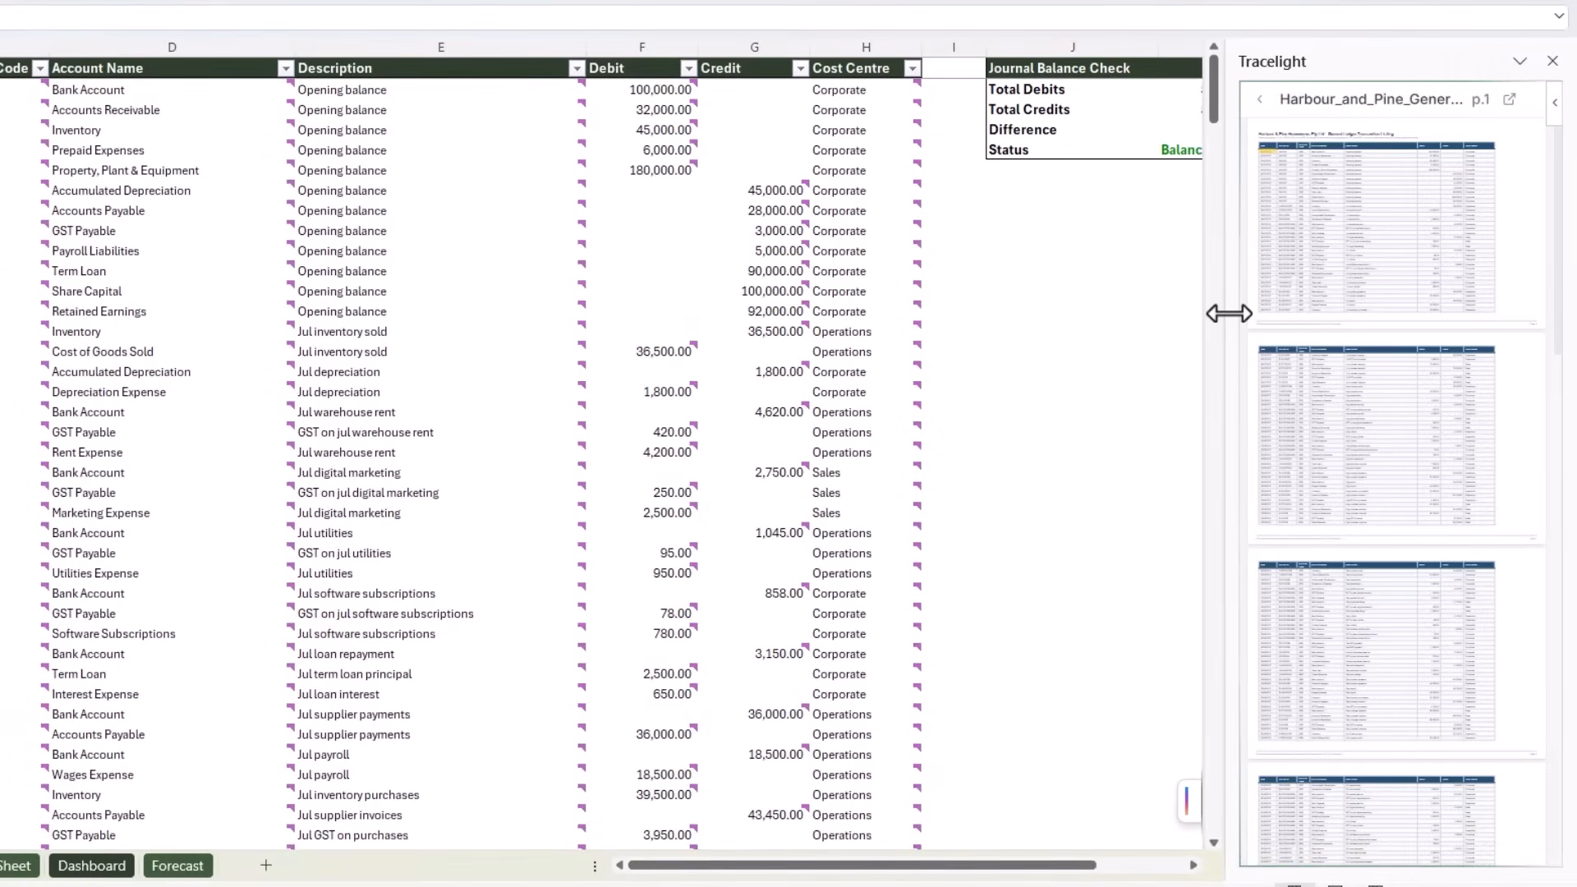
left_click_drag(1229, 313, 268, 302)
left_click(214, 113)
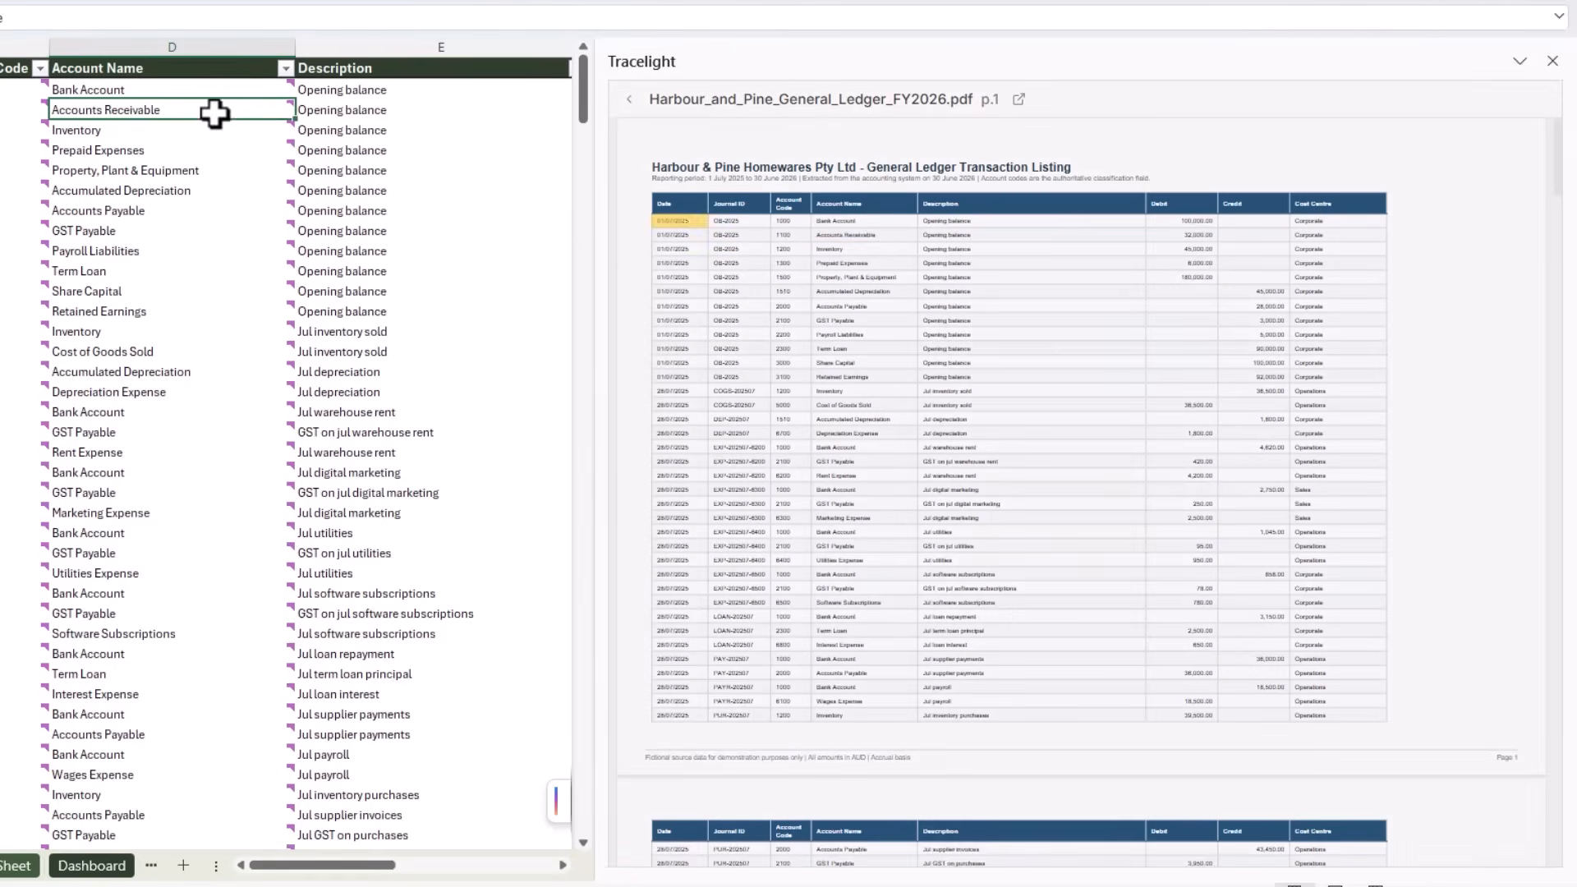
key("Right")
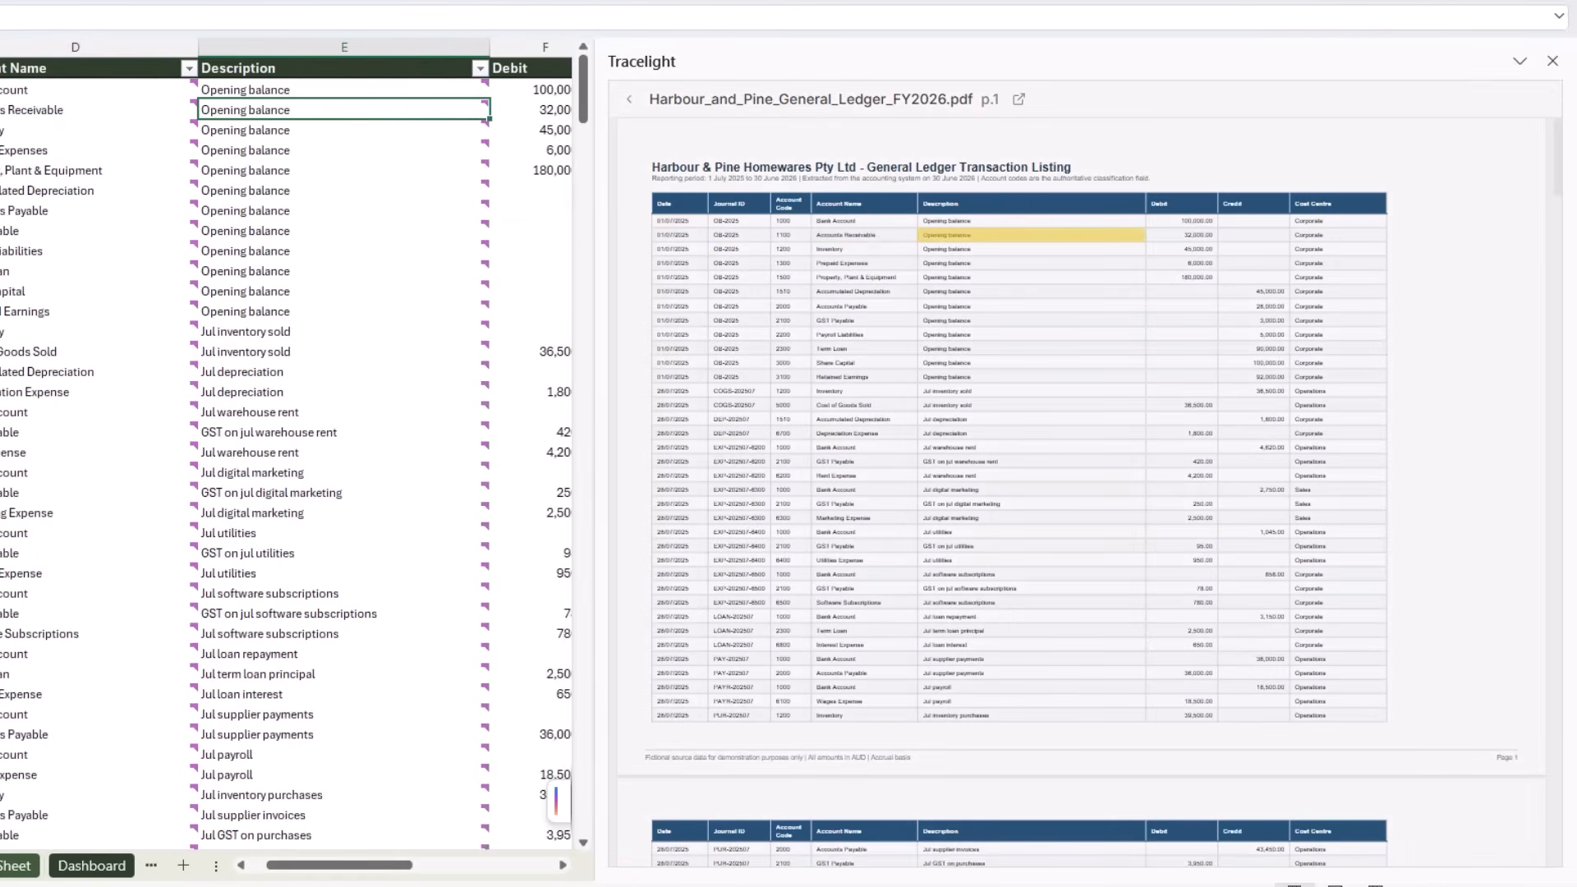
key("Down")
key("Down")
key("Right")
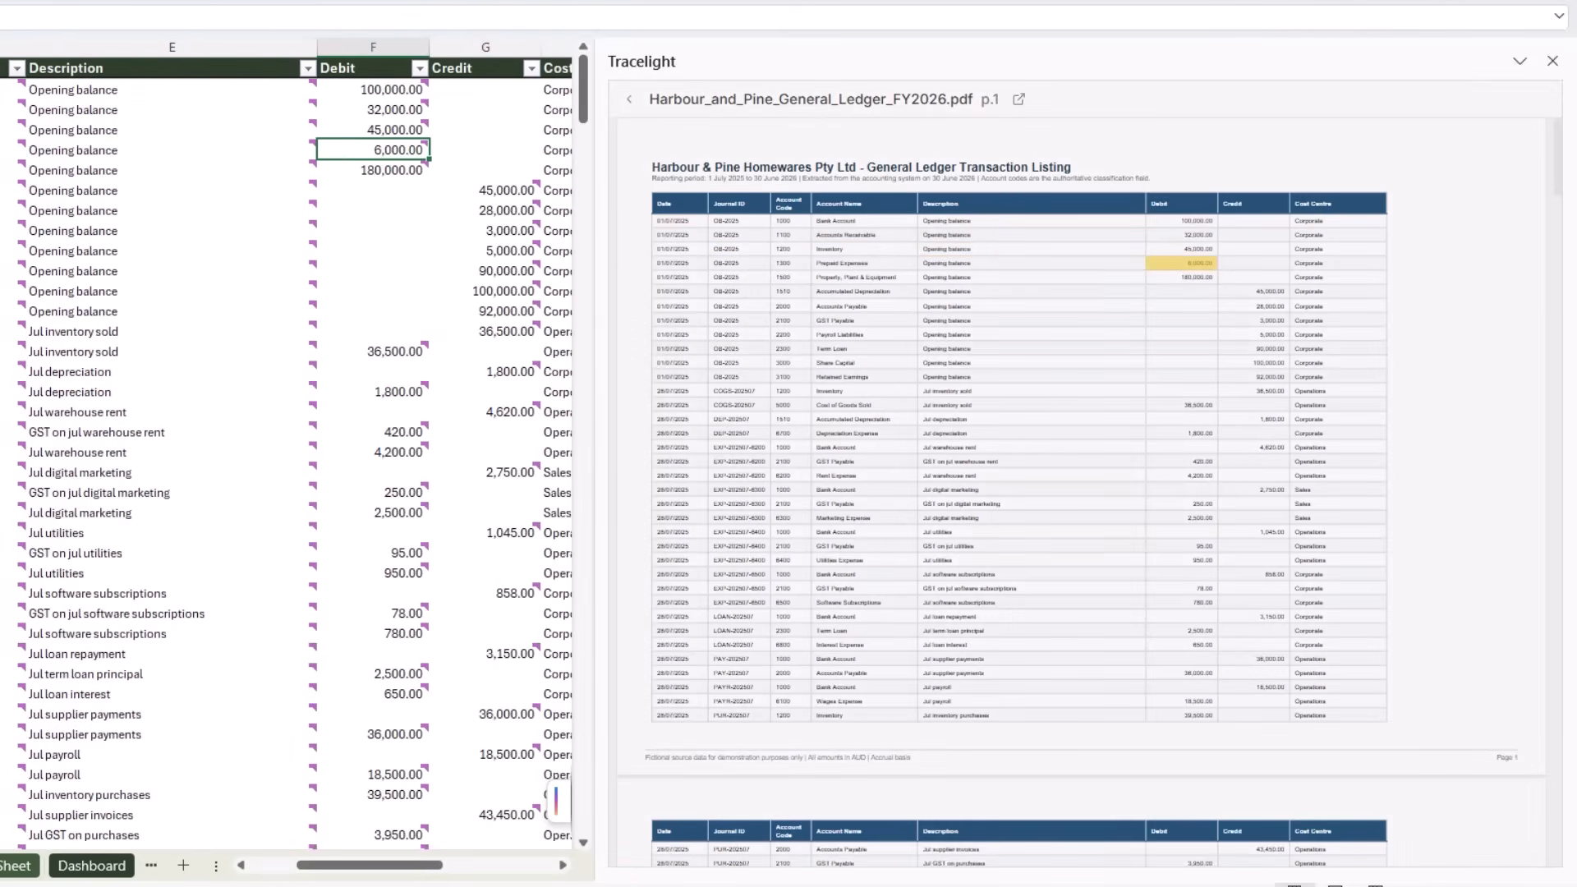
Start a new chat containing the prompt for a monthly Profit and Loss, Balance Sheet, account-mapping table, ledger reconciliation and one-page dashboard.
left_click(629, 98)
left_click_drag(592, 153, 1191, 161)
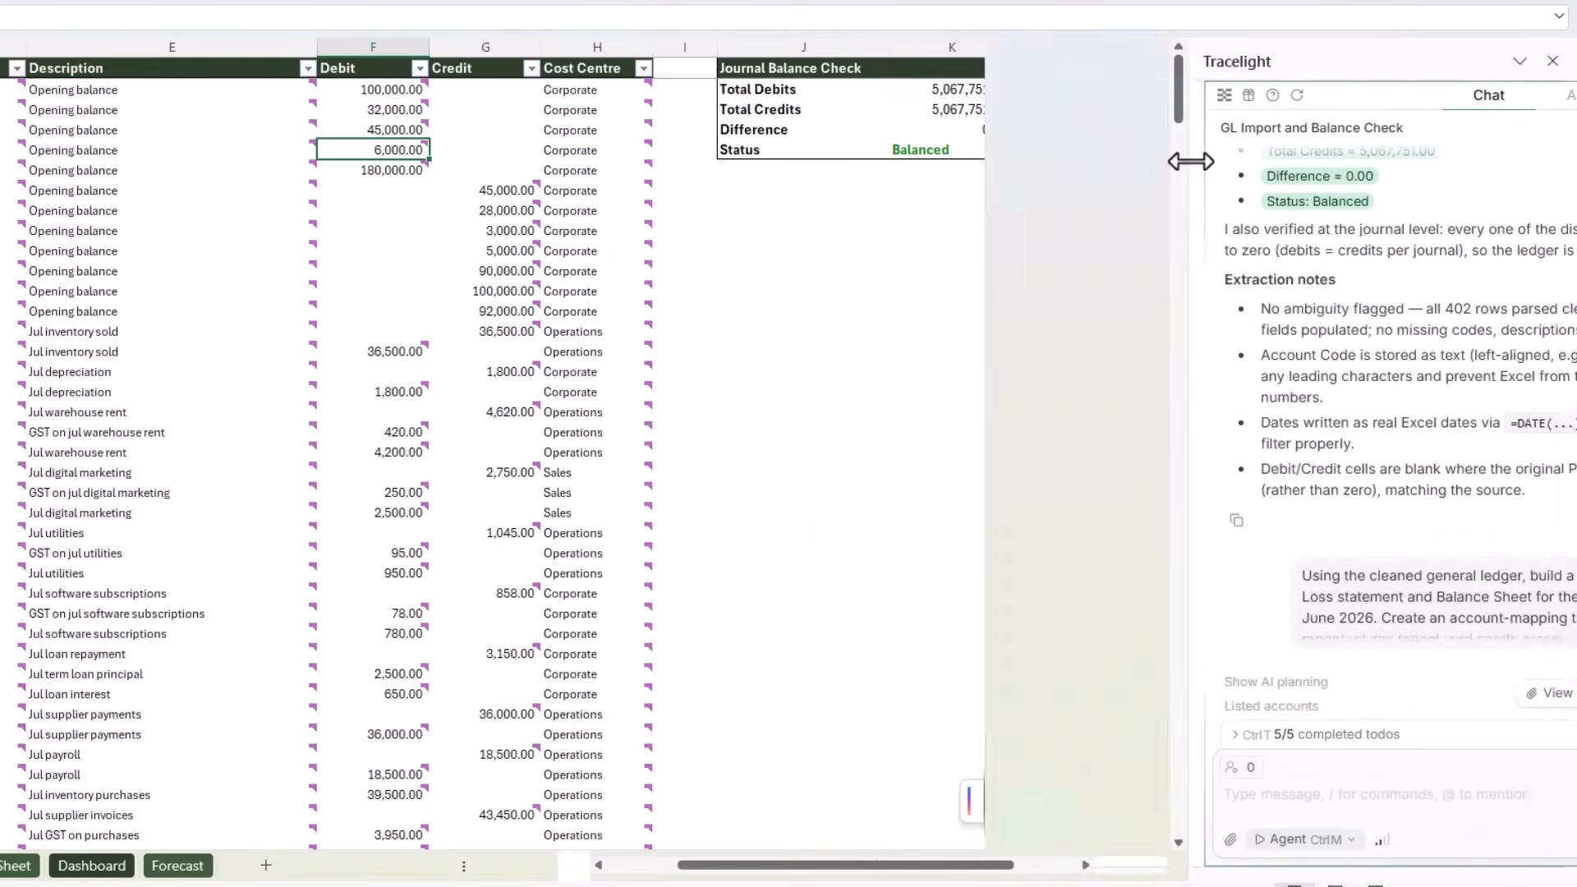
left_click(1539, 129)
key("ctrl+v")
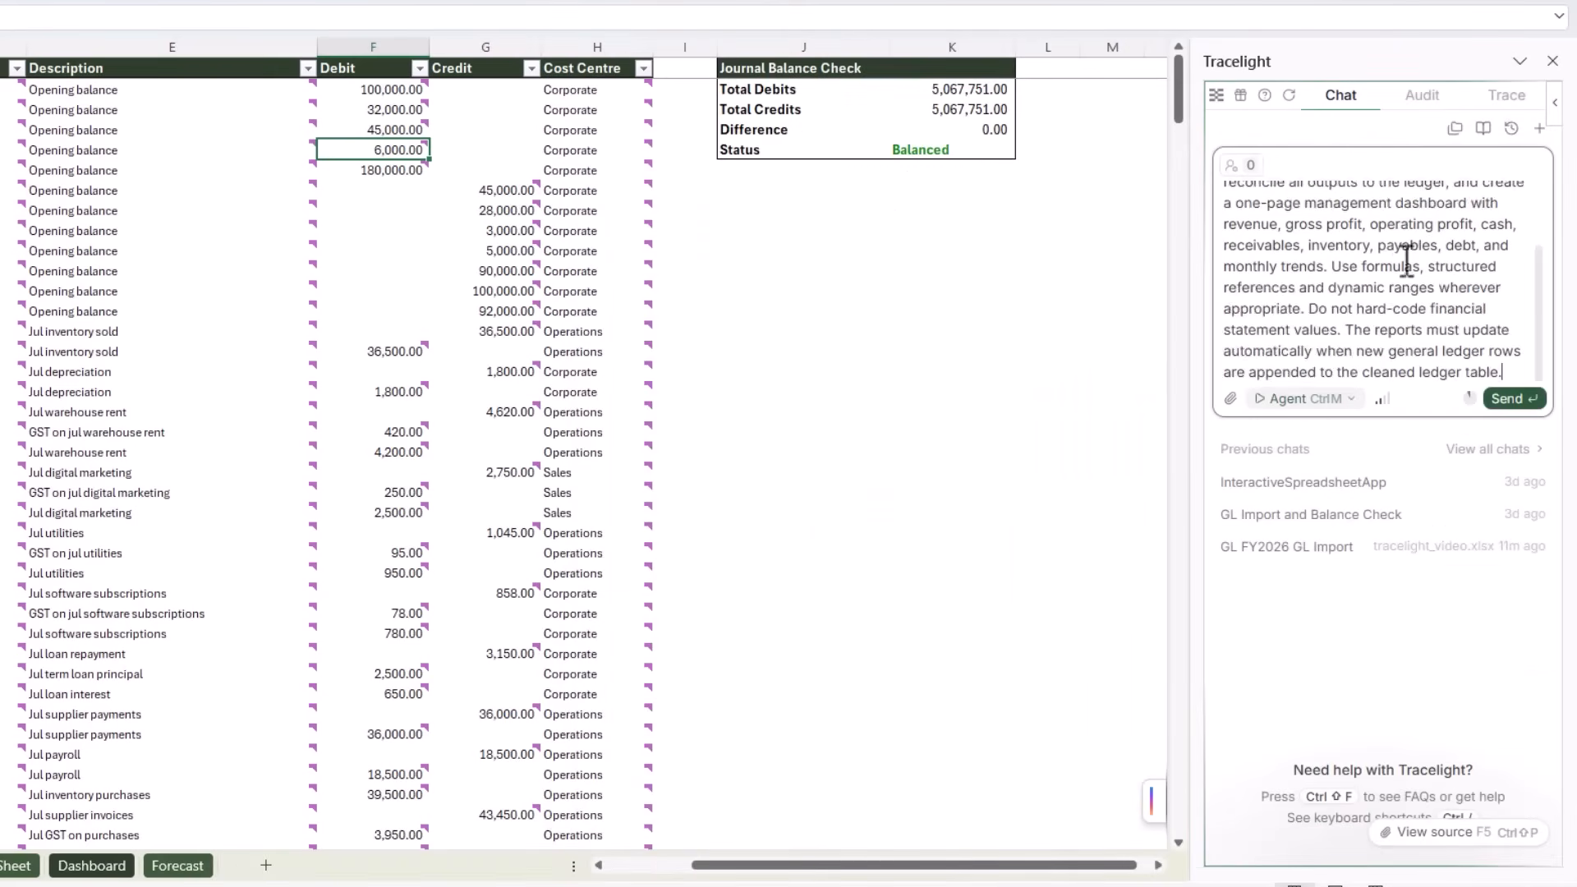
scroll(1407, 261, "up", 3)
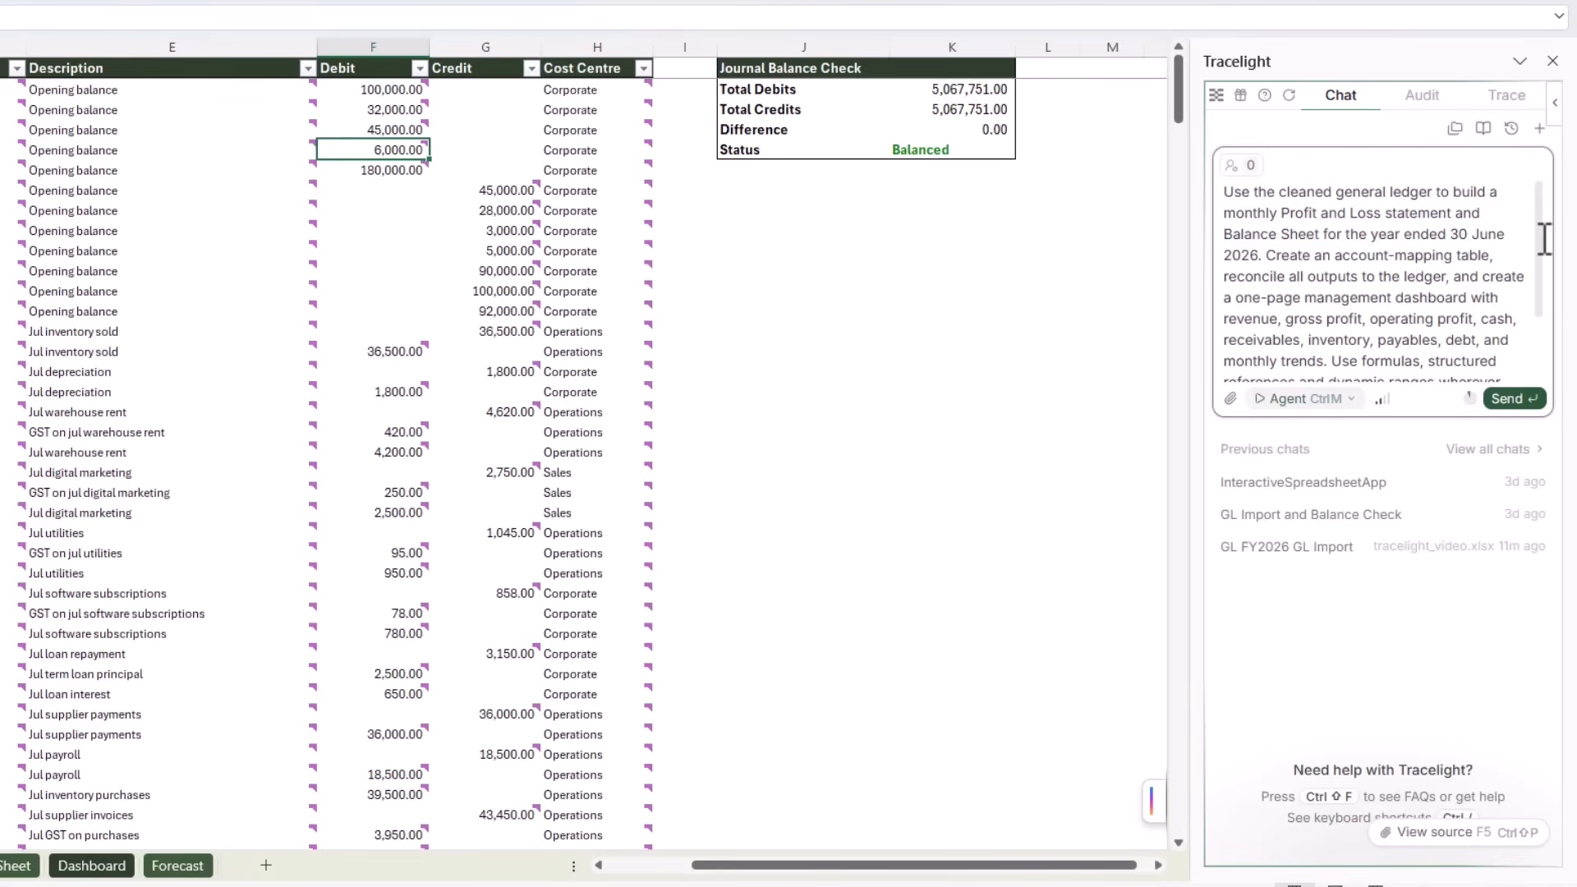
scroll(1544, 251, "down", 1)
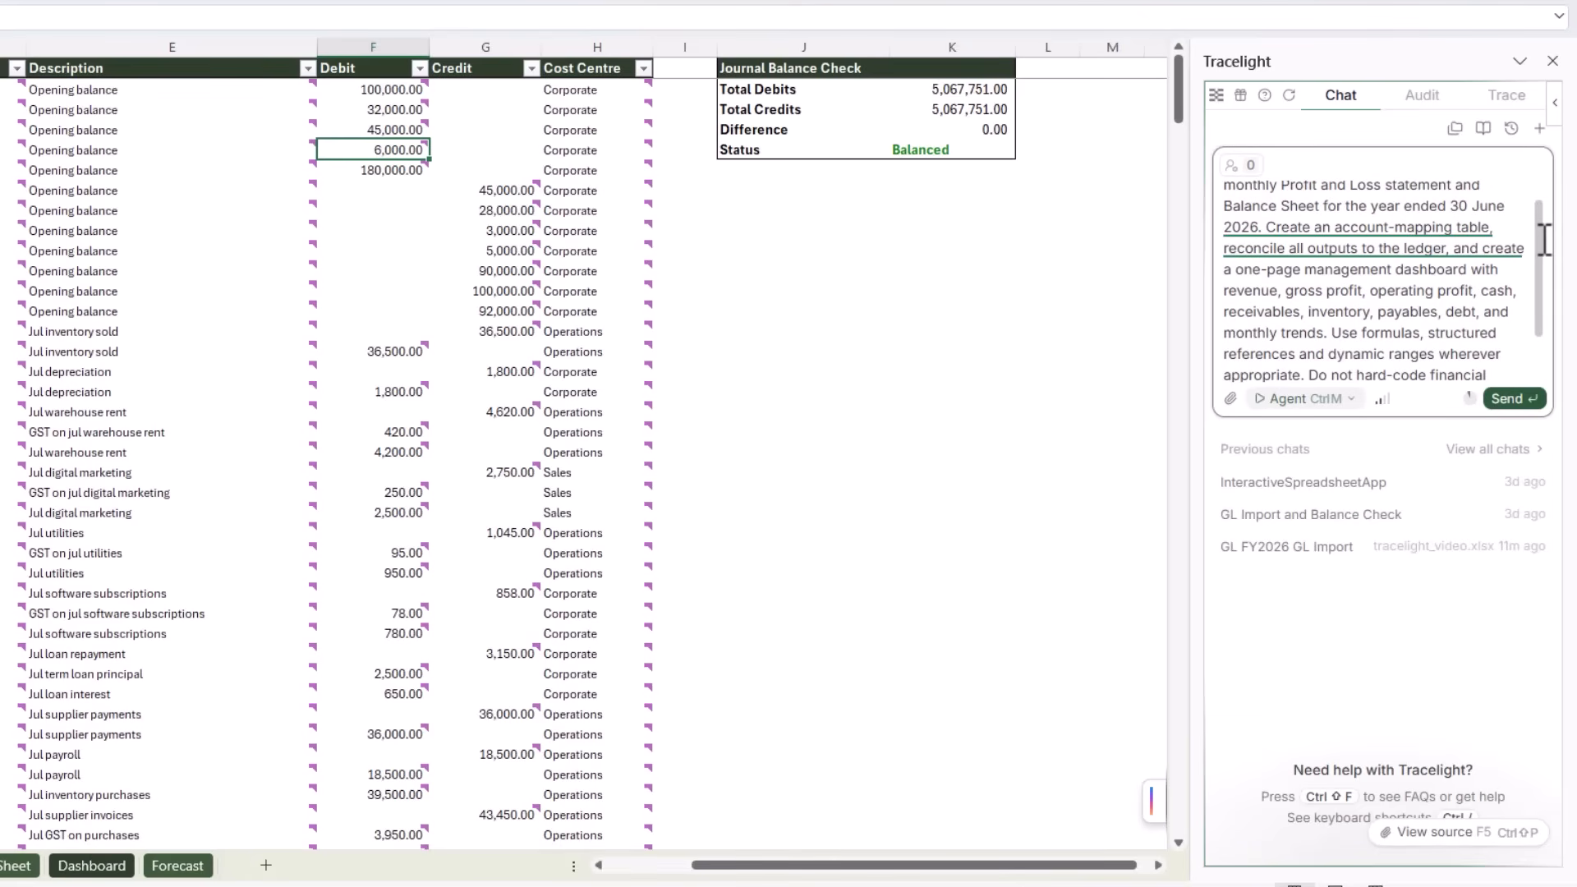
scroll(1543, 258, "down", 2)
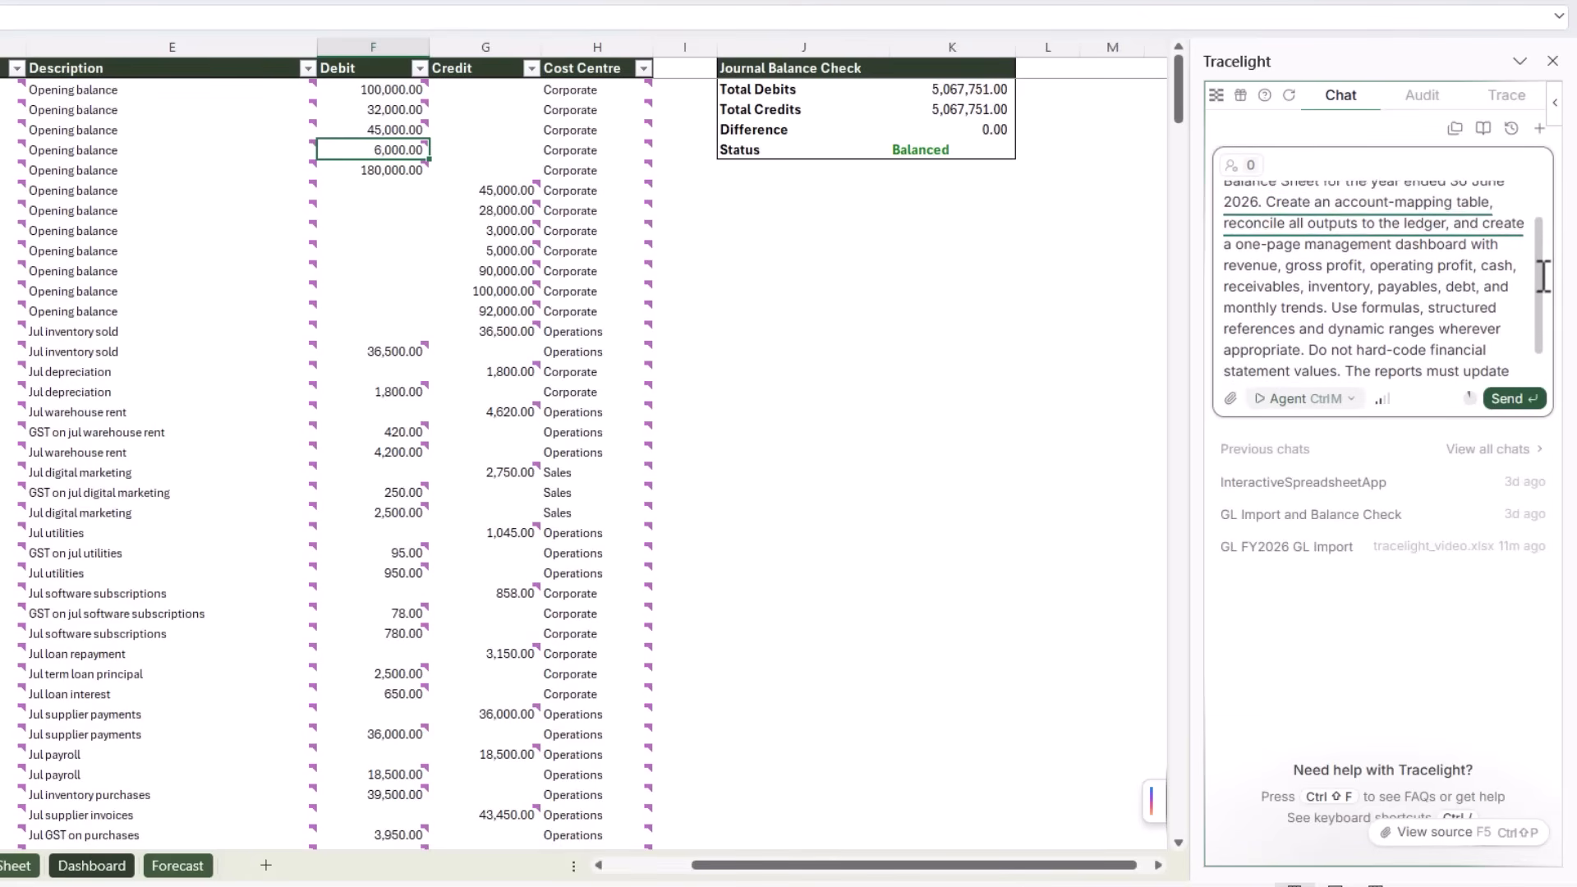
scroll(1545, 288, "down", 2)
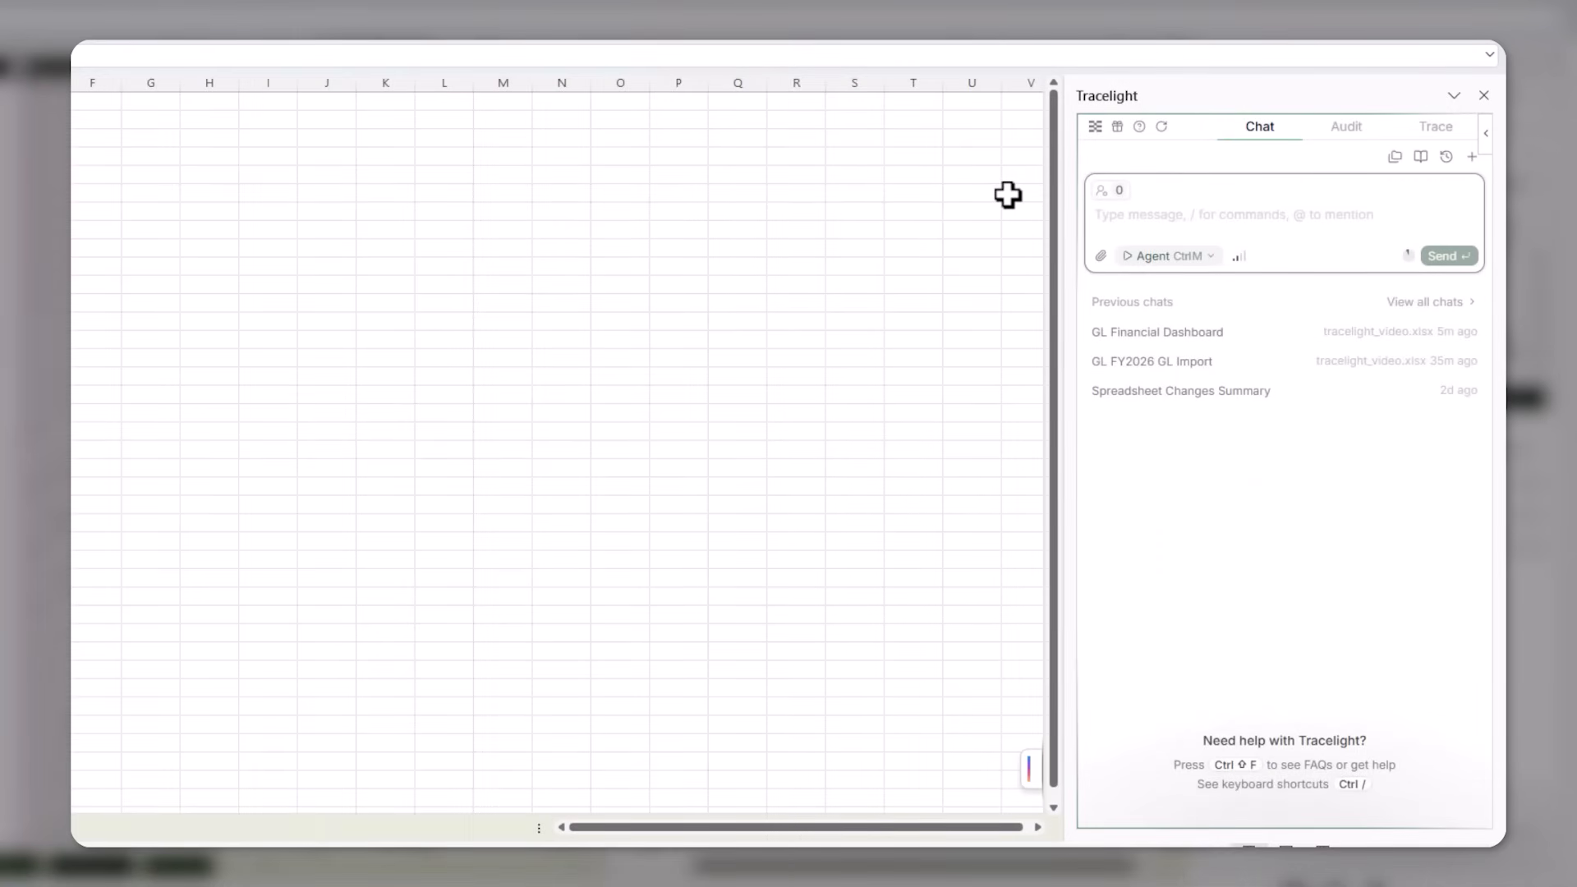
Review the agent's instructions, skills and workflows resources, and bring up the slash commands in the chat message.
left_click(1101, 191)
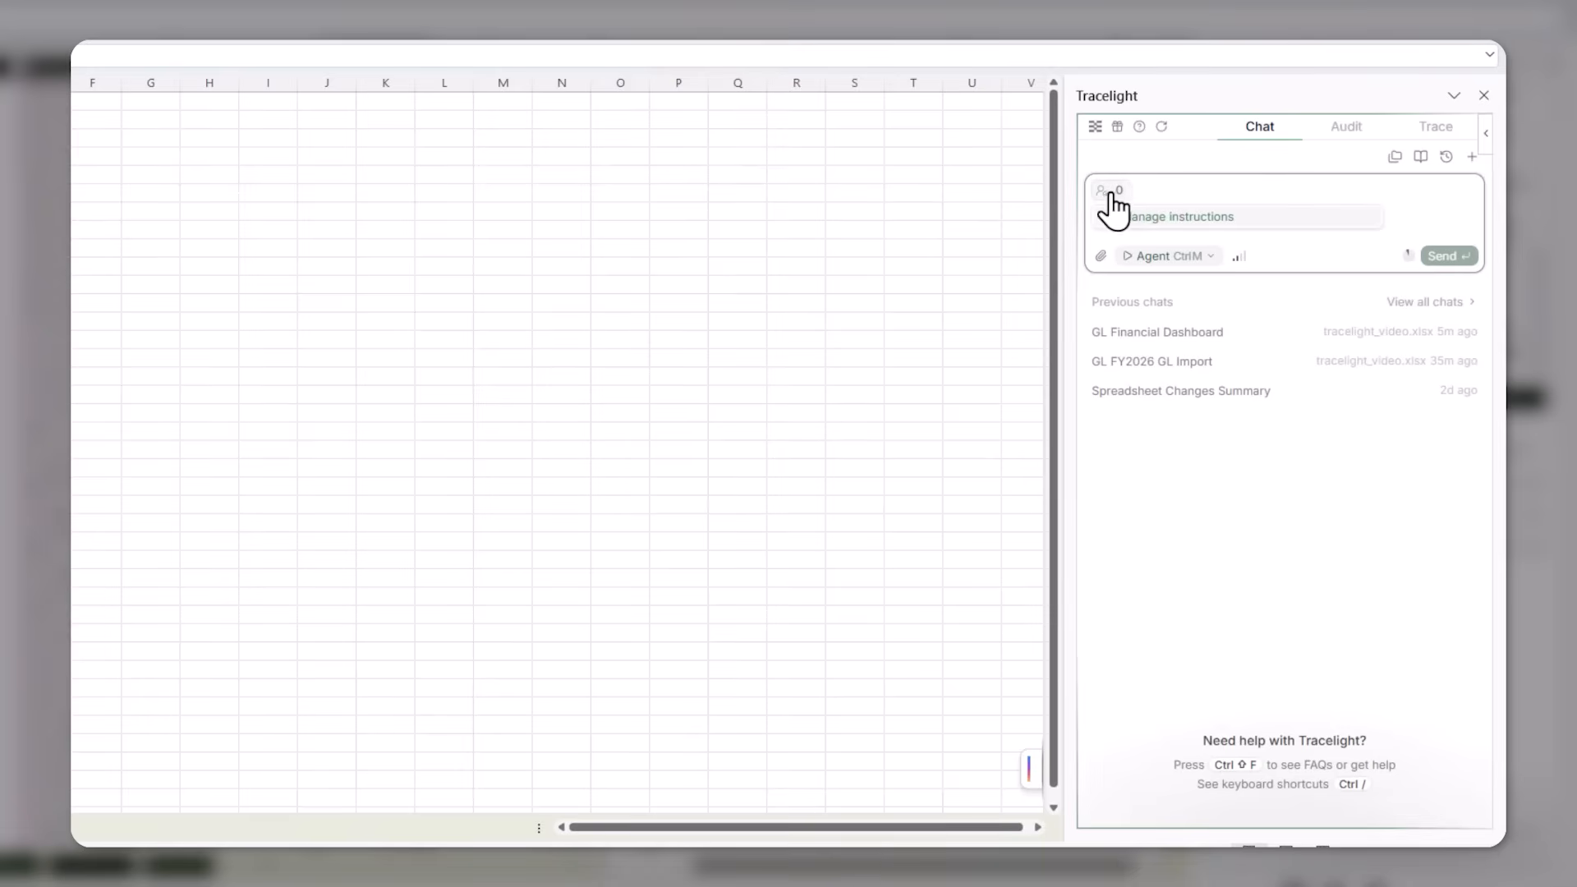
left_click(1232, 218)
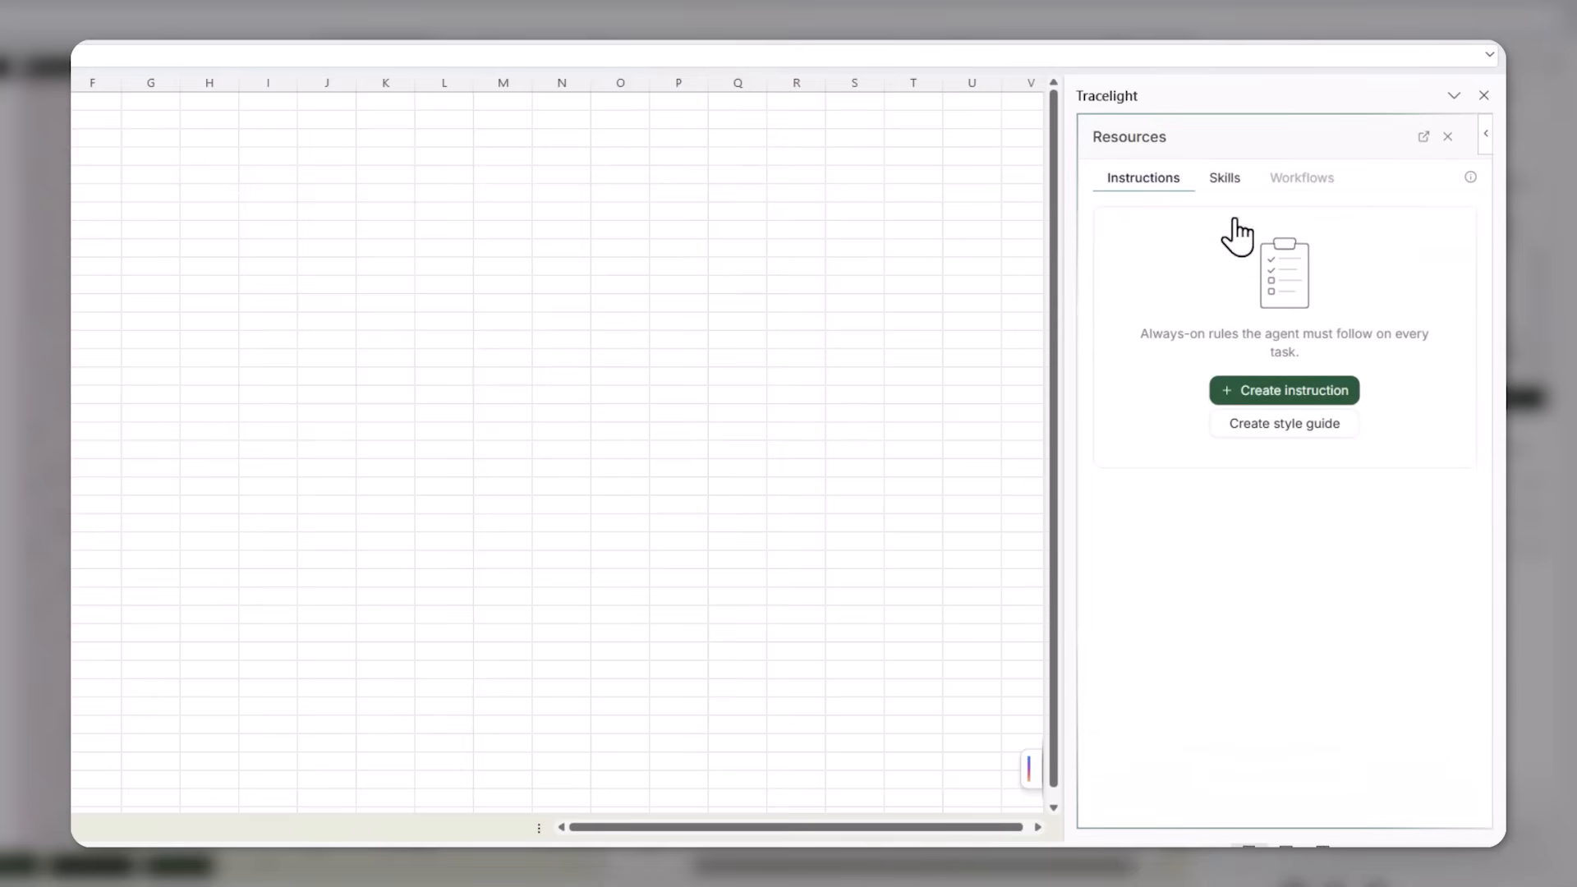
left_click(1226, 179)
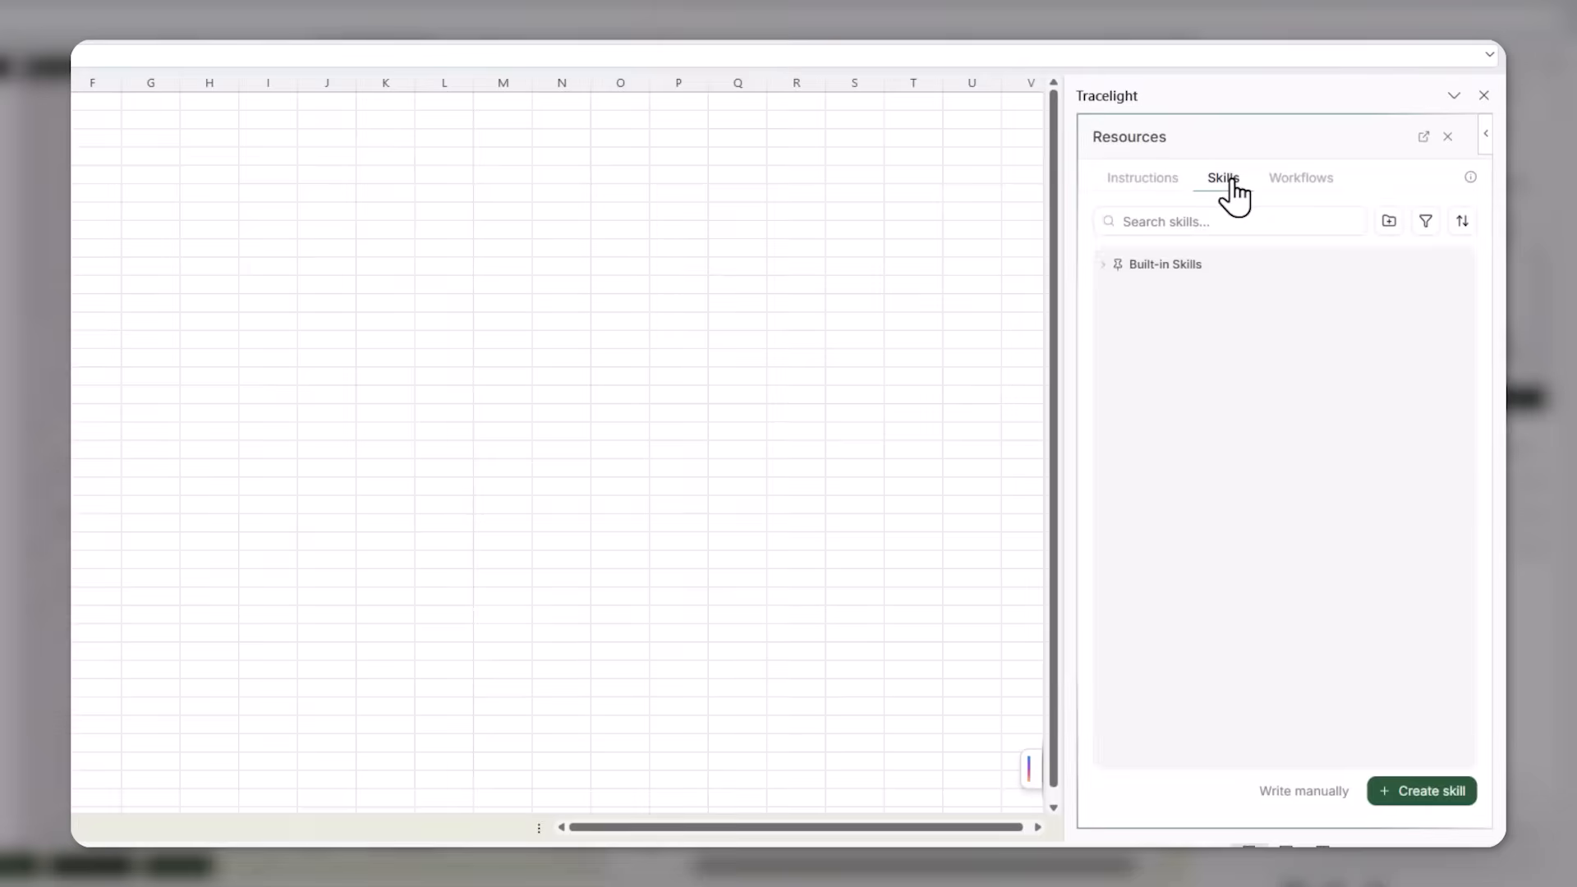
left_click(1287, 186)
left_click(1448, 136)
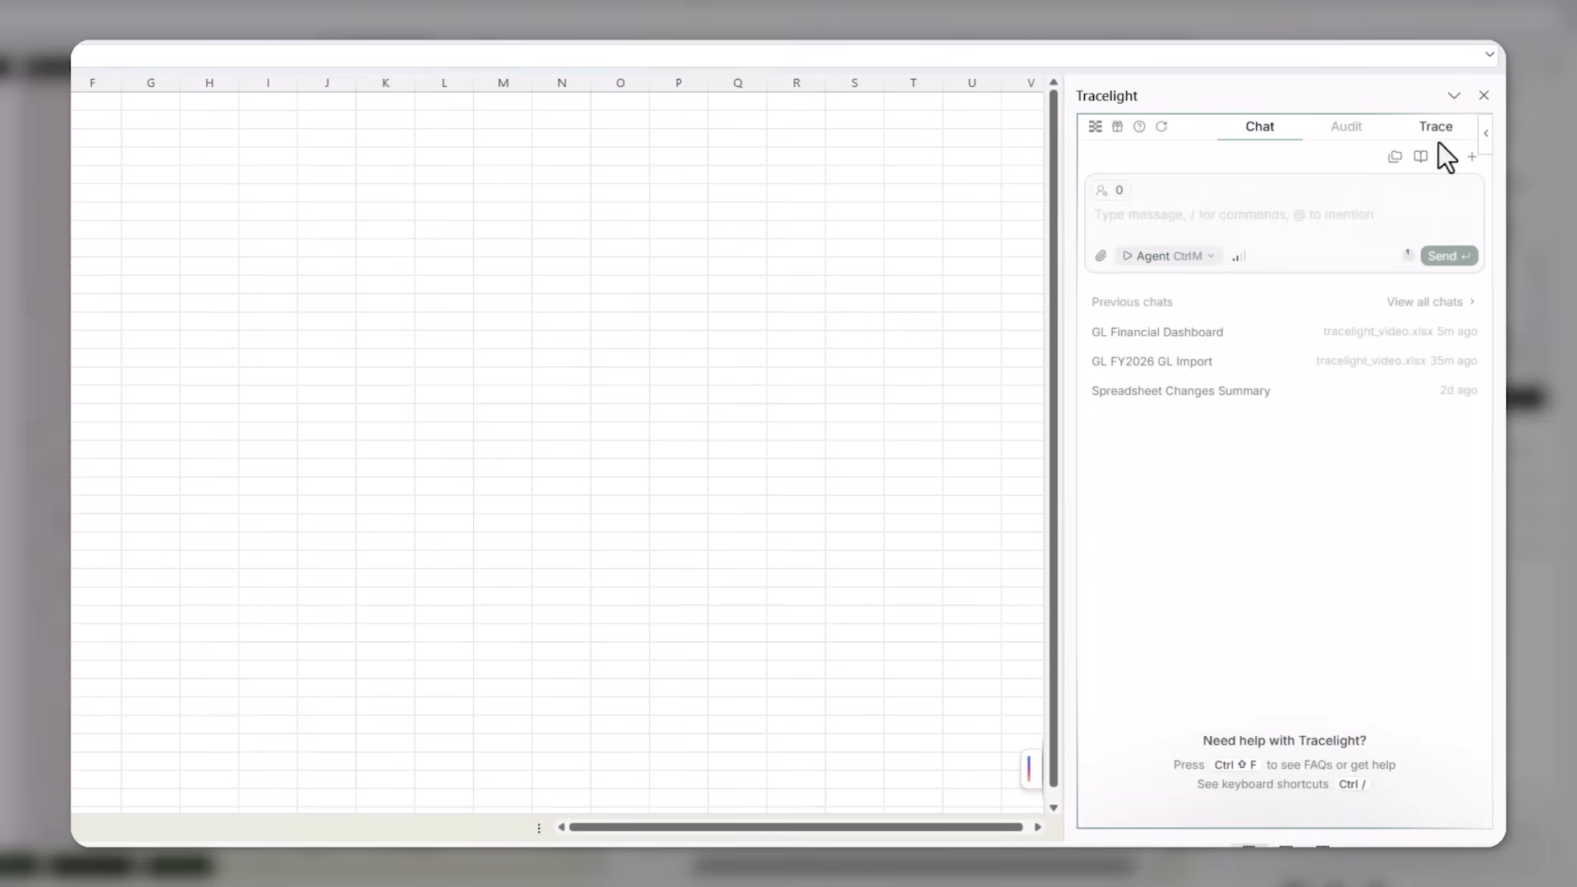
left_click(1204, 214)
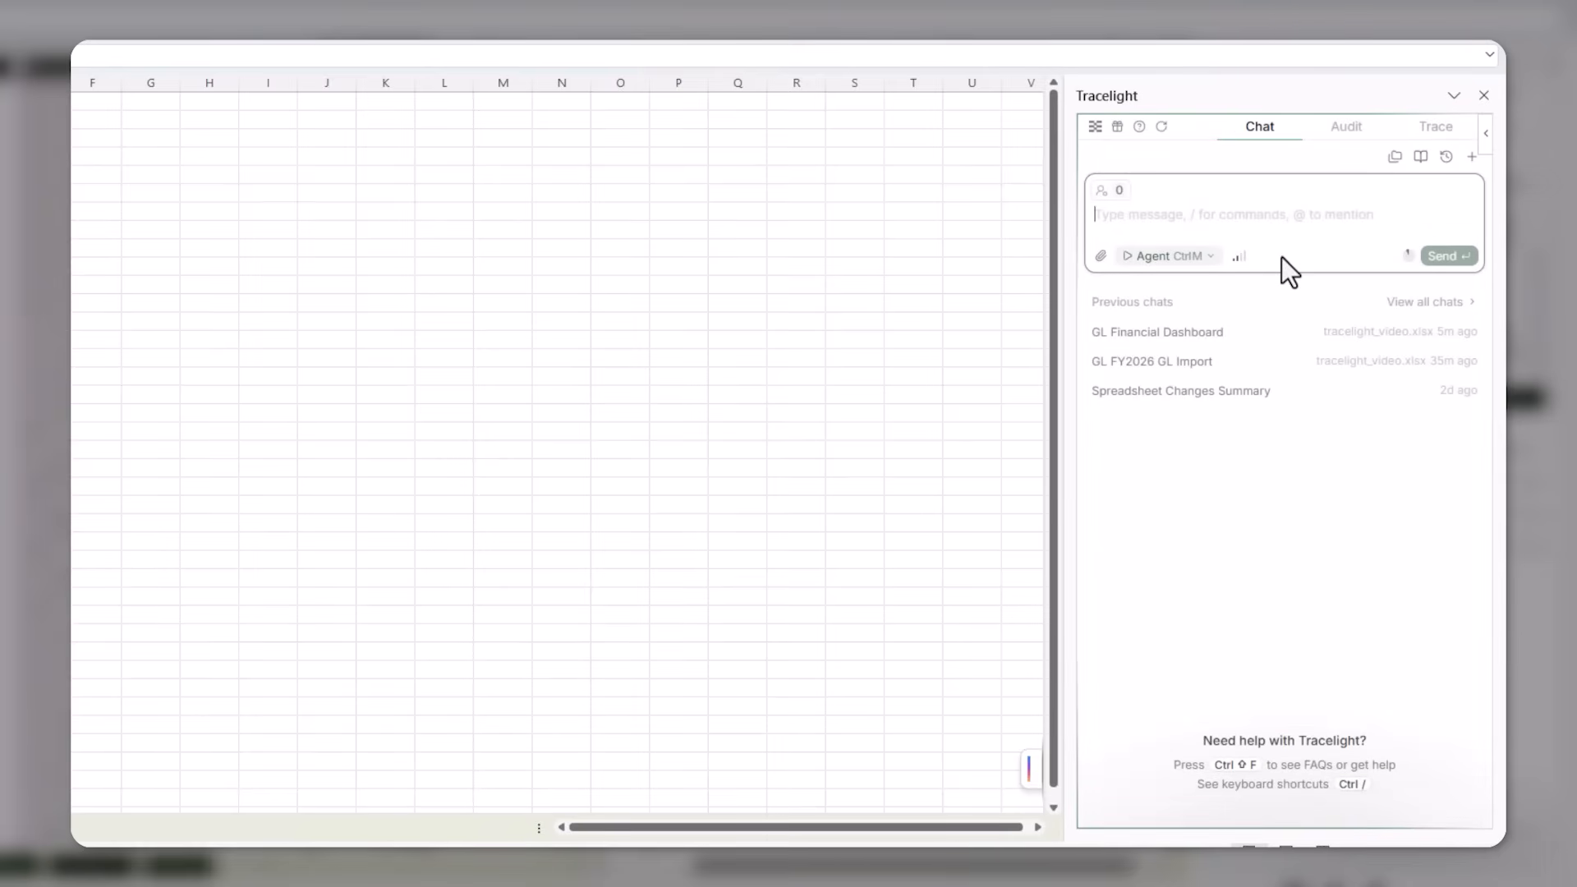
type("/")
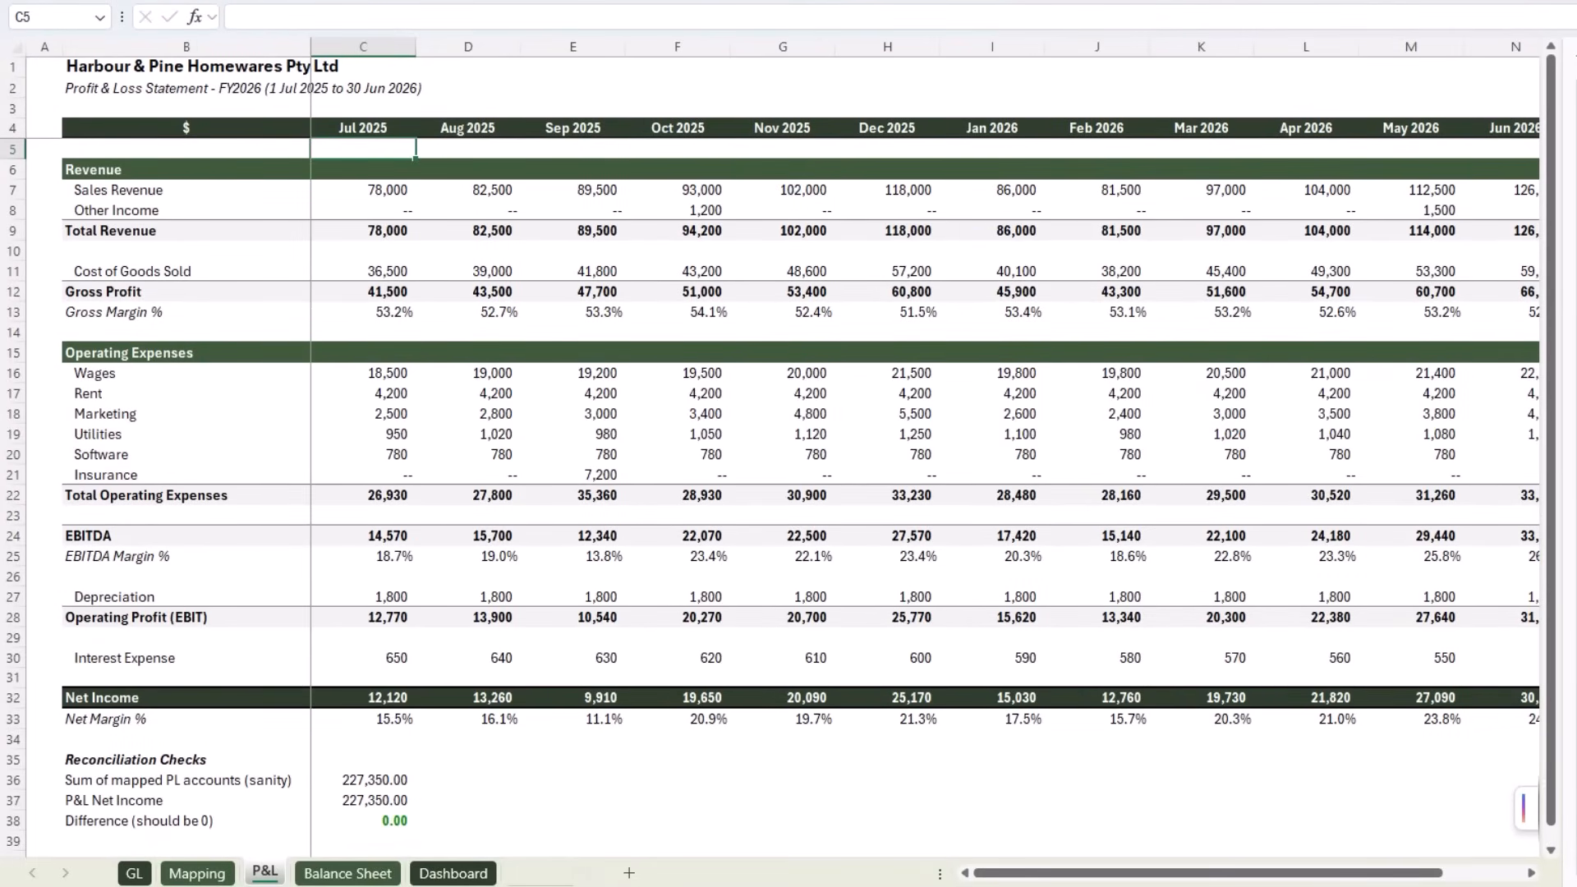
Examine the Sales Revenue formulas on the P&L sheet across the months and in the FY2026 total.
left_click(386, 776)
key("Down")
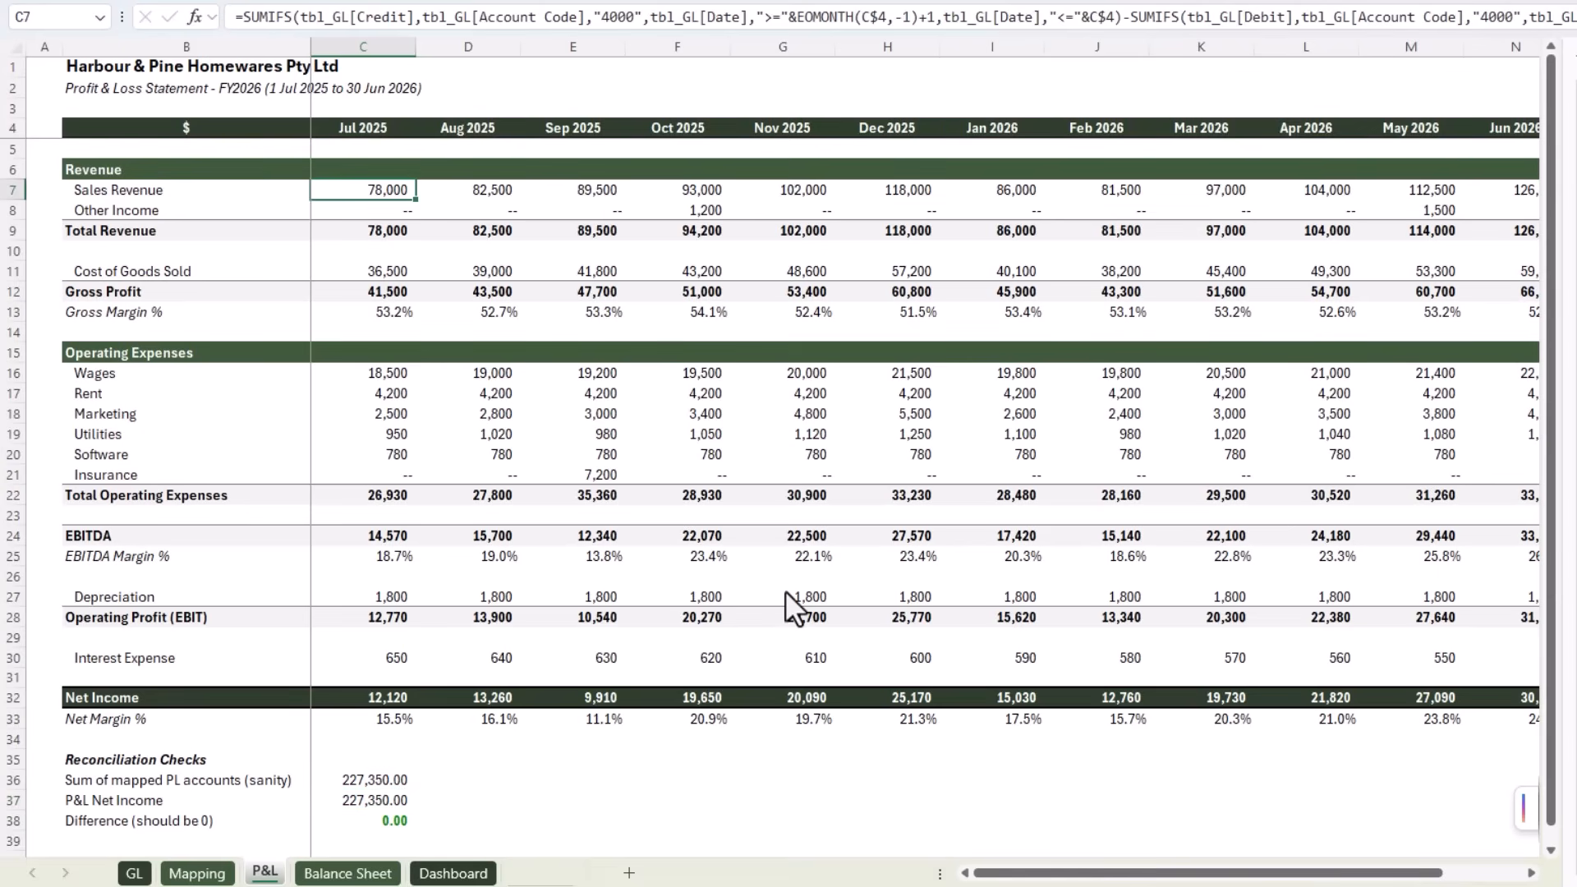
key("F2")
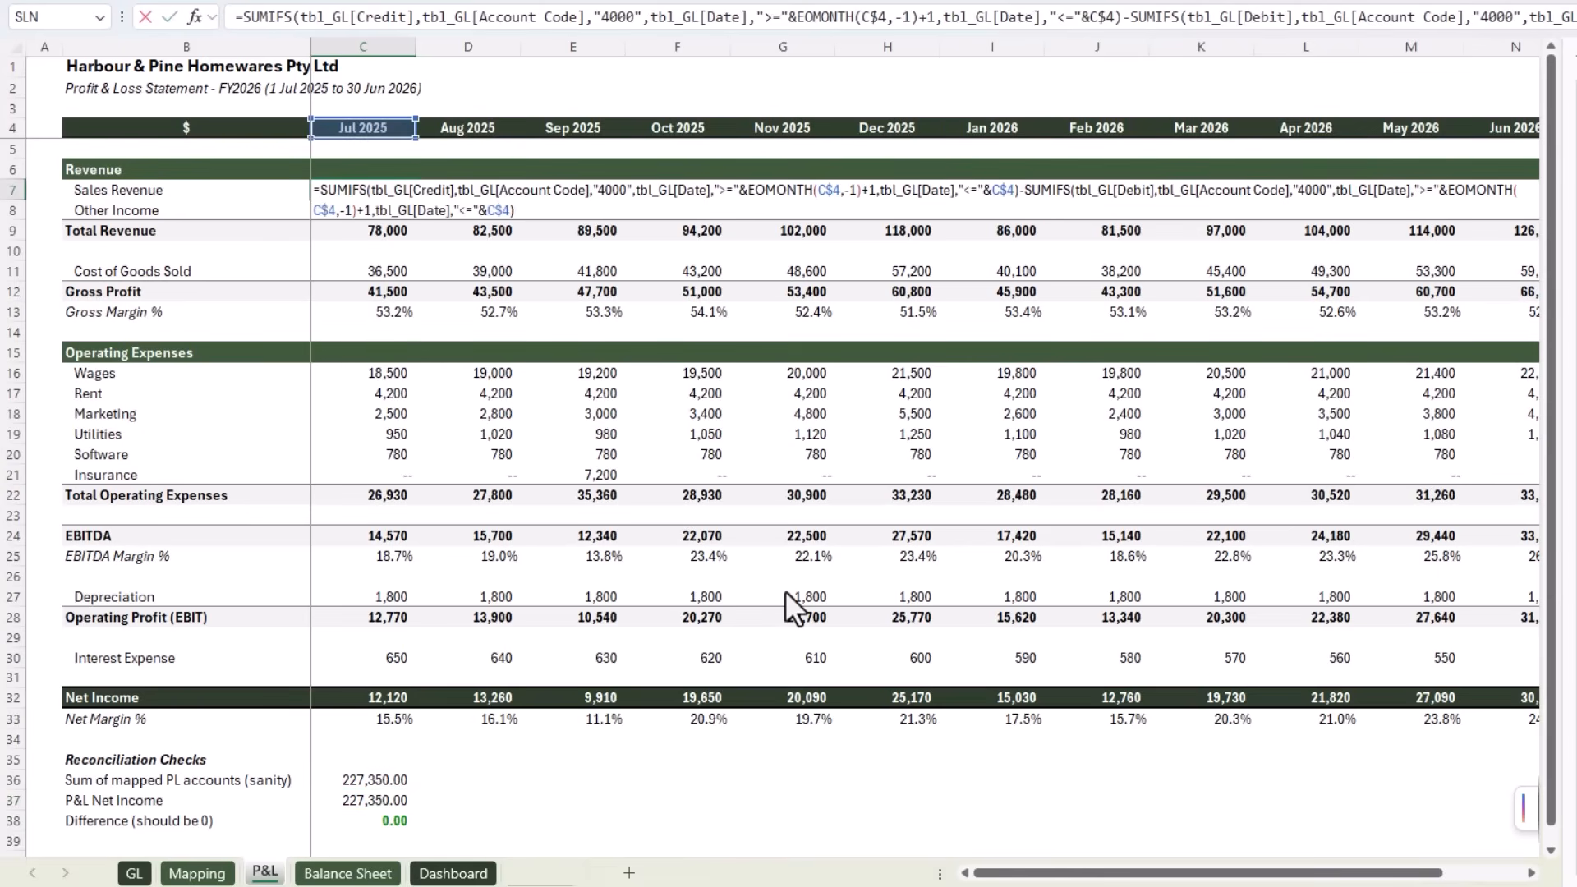
key("Escape")
key("Right")
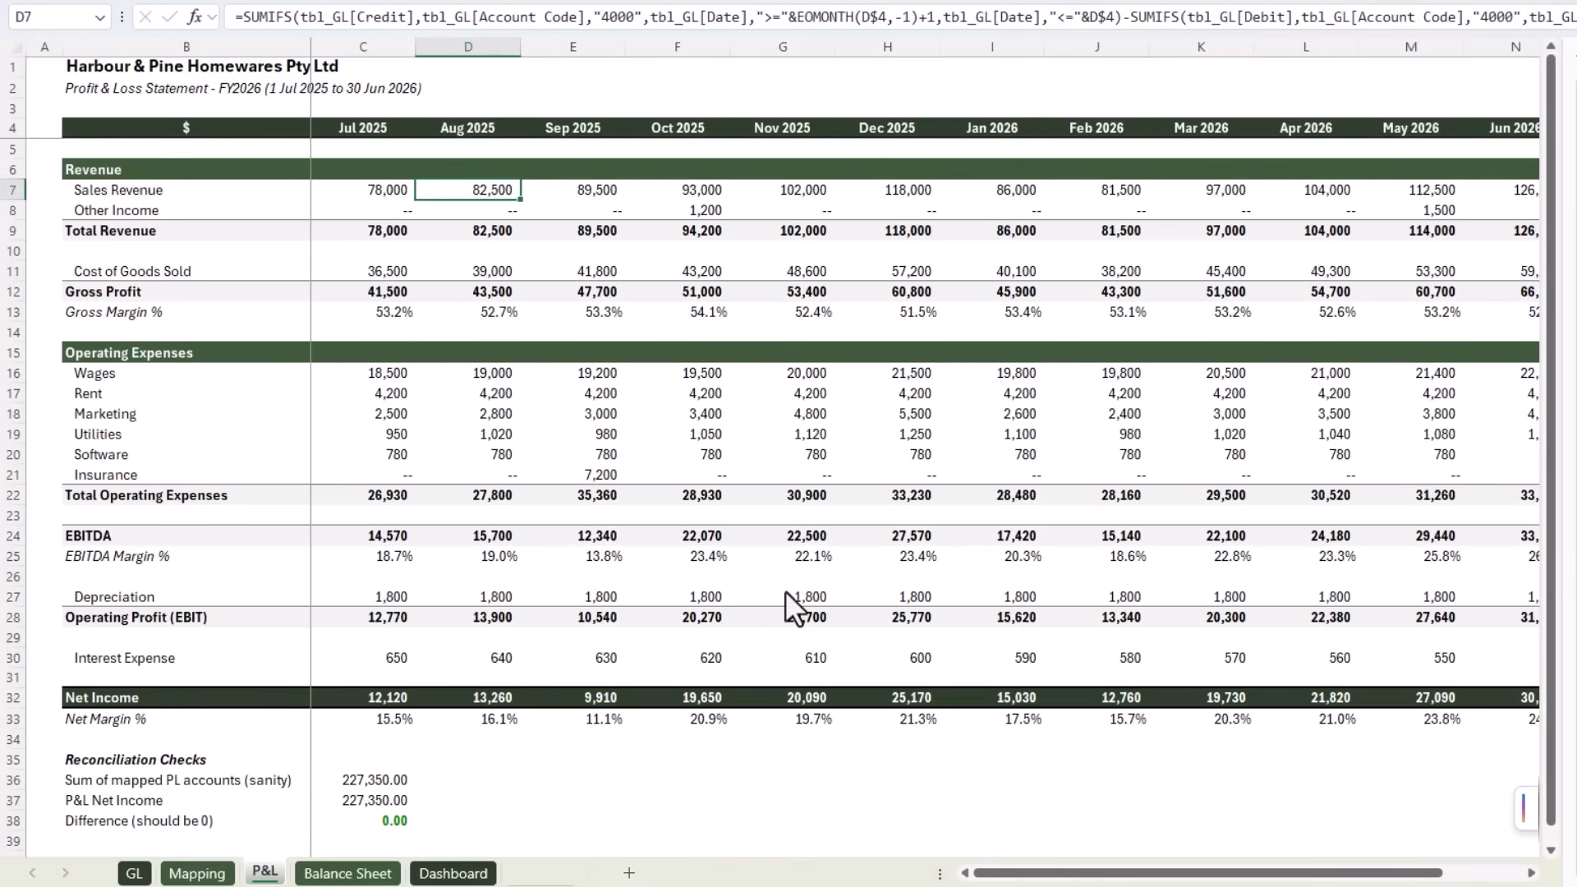
key("Right")
key("Right")
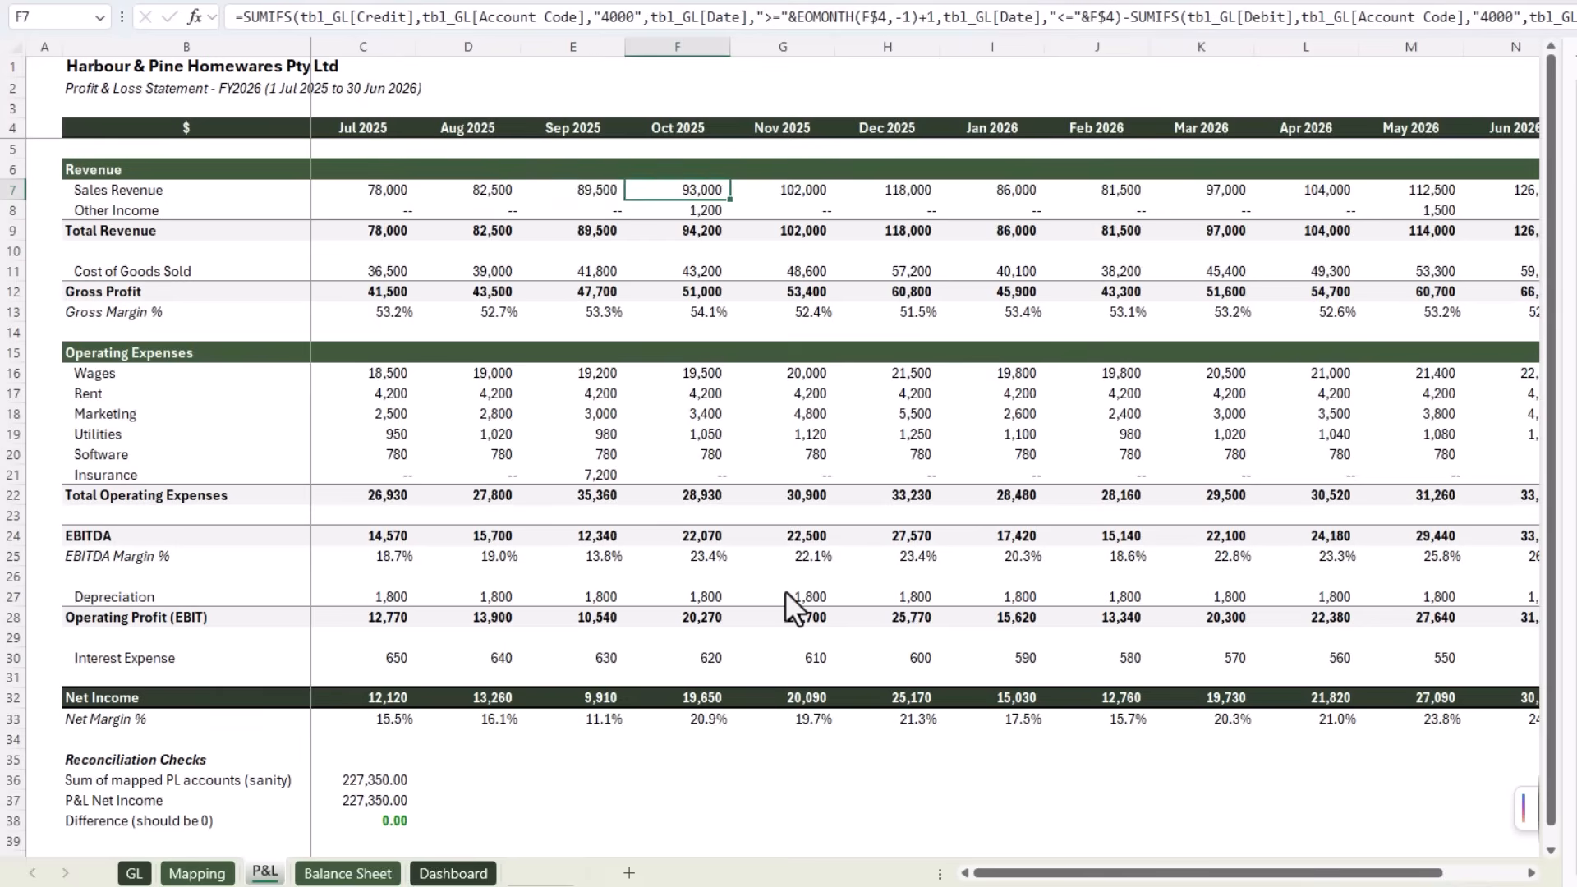
key("ctrl+Right")
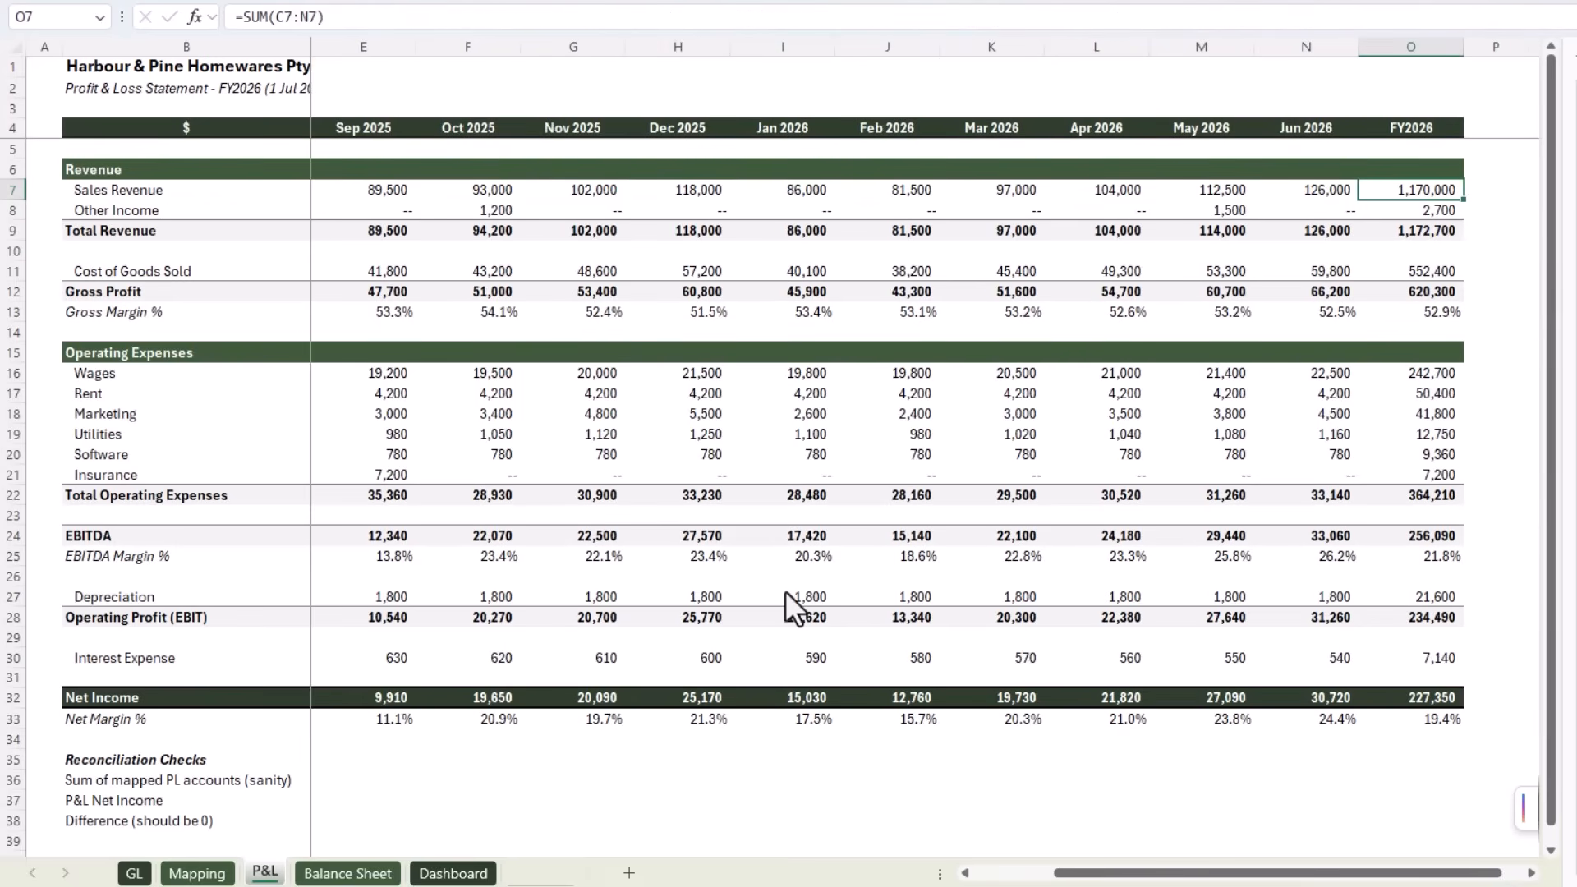
key("ctrl+Left")
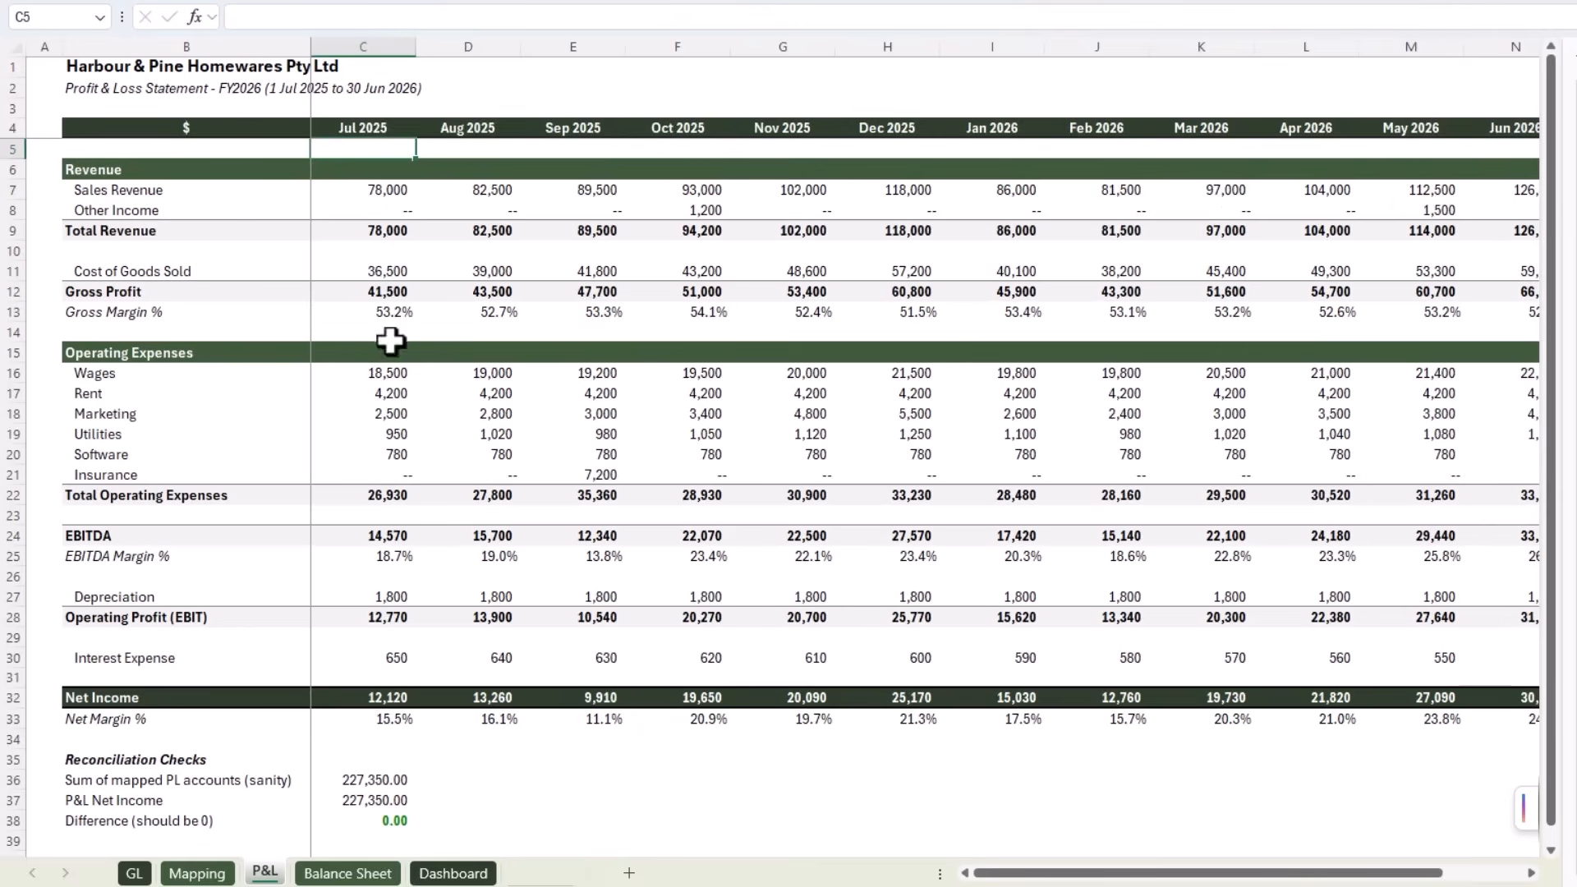
Inspect the July 2025 formulas for gross margin, EBITDA margin and net margin on the P&L sheet.
left_click(361, 312)
left_click(355, 556)
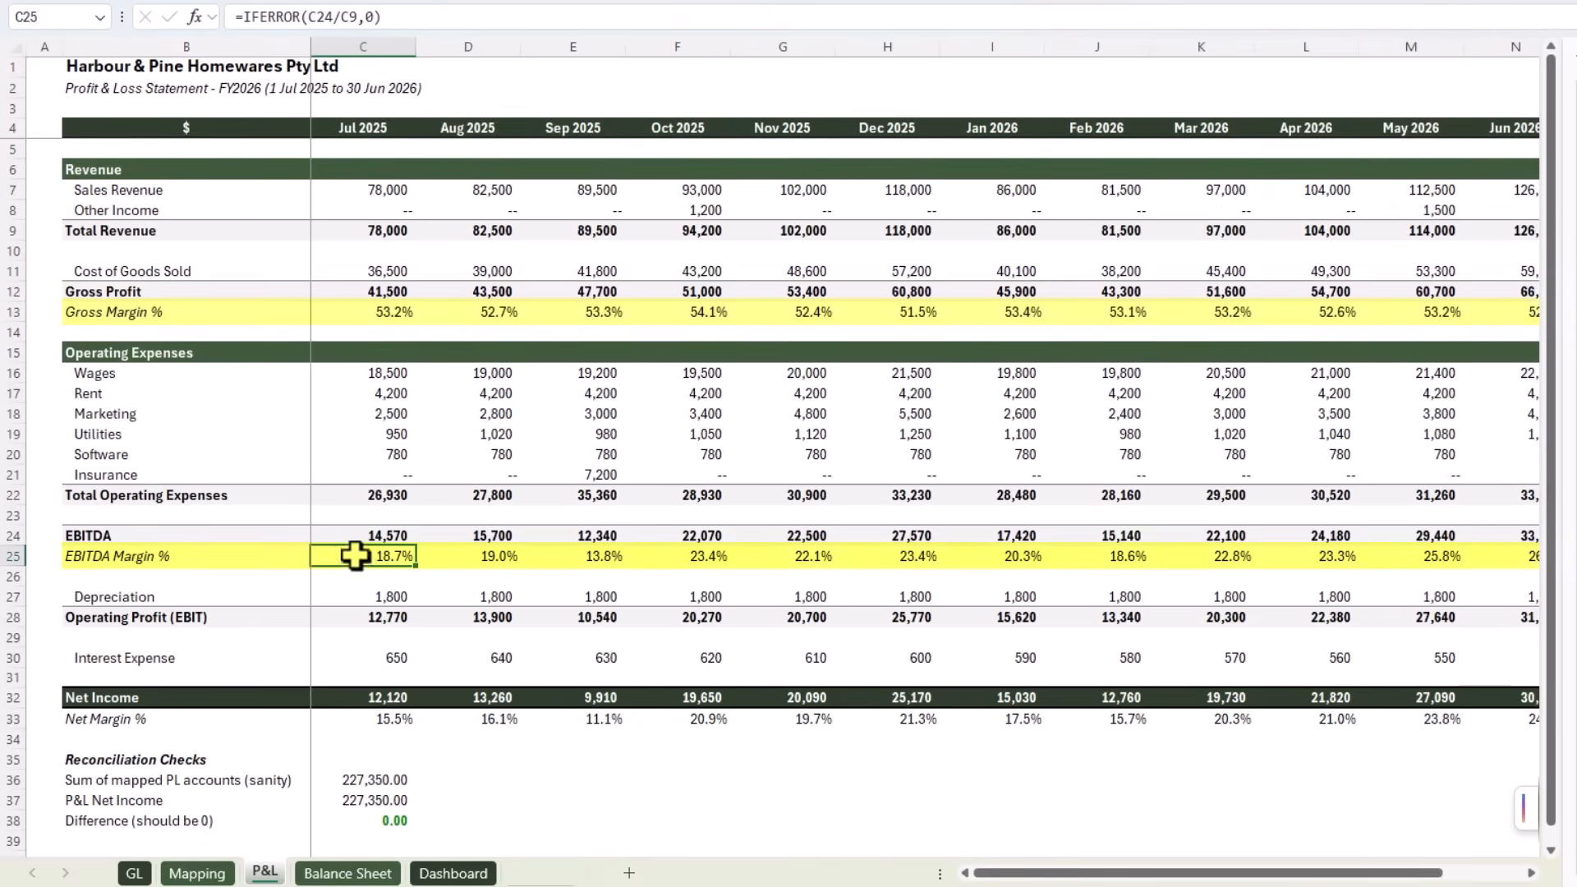
left_click(376, 719)
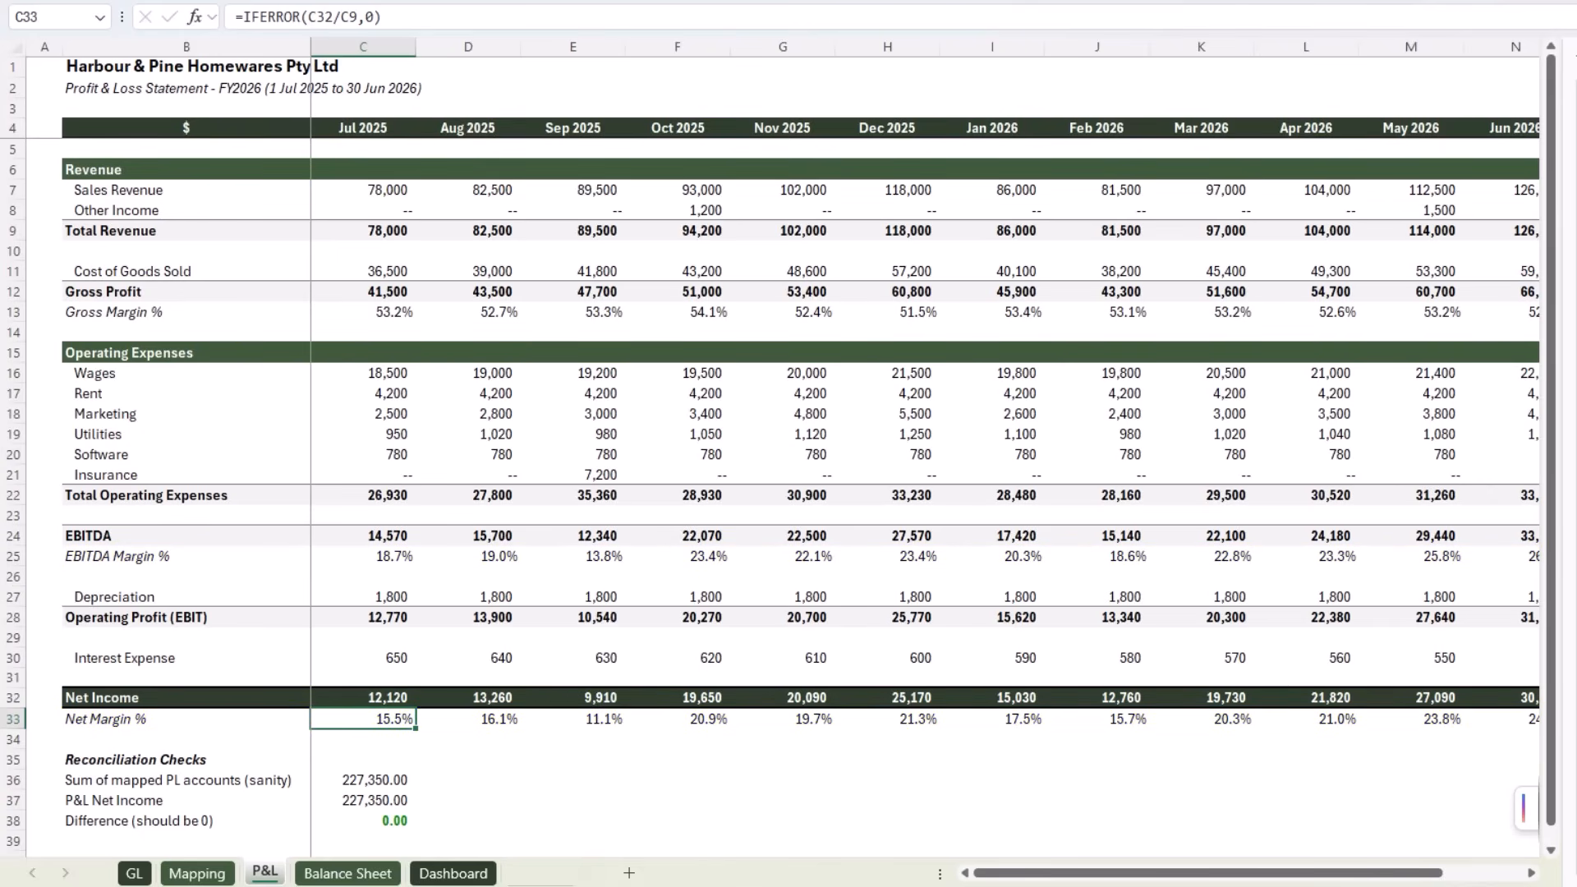
Inspect the July 2025 Accounts Receivable formula and the Assets - L&E check formula on the Balance Sheet.
key("ctrl+Page_Down")
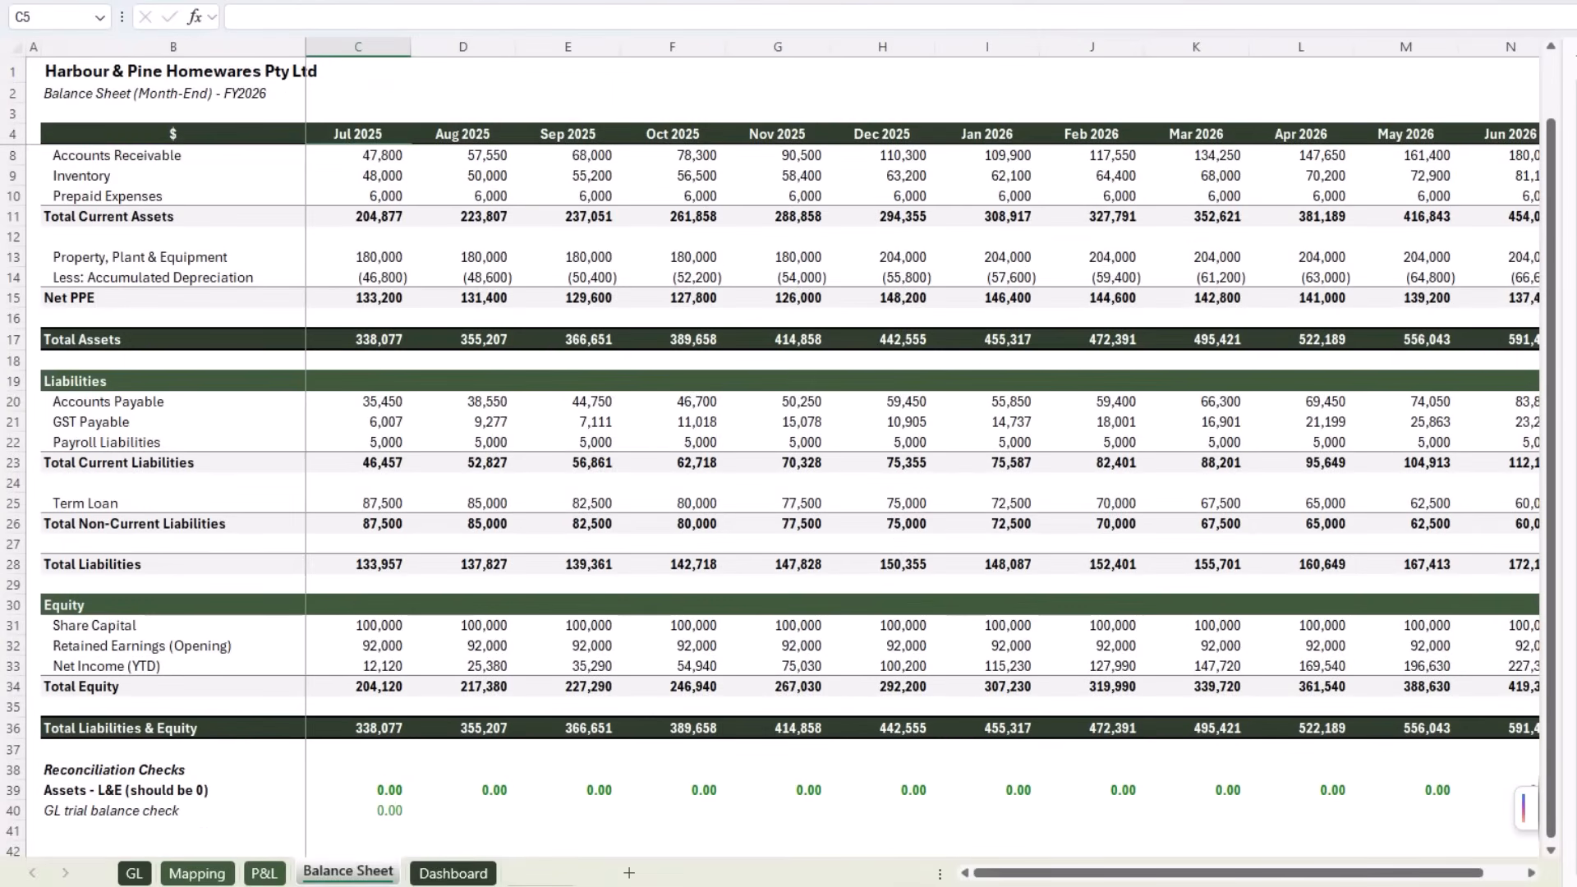
left_click(358, 156)
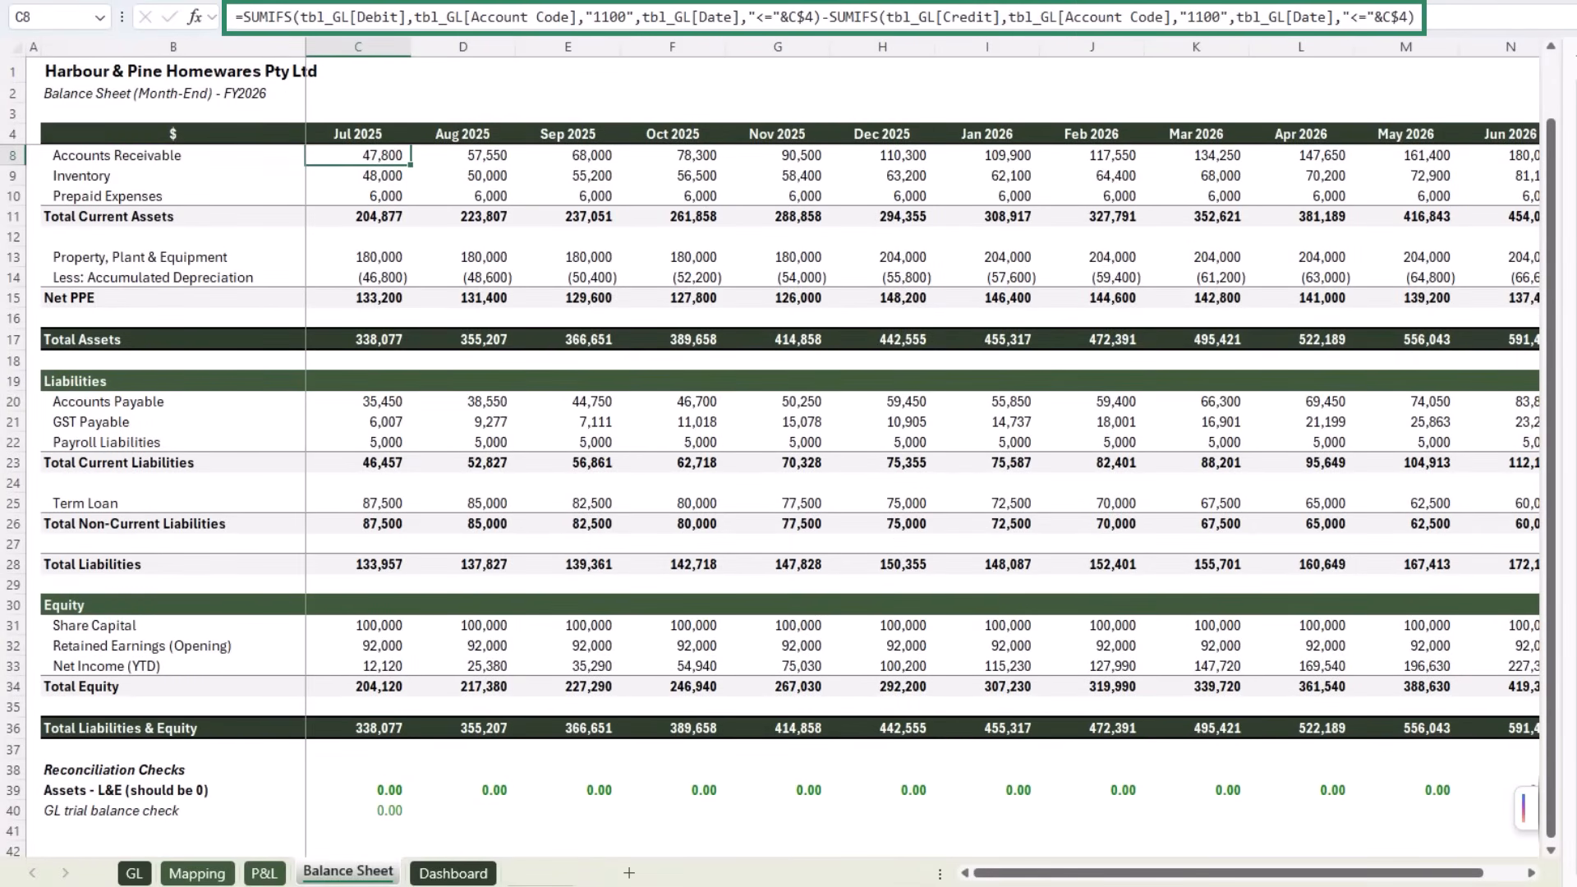
left_click(370, 791)
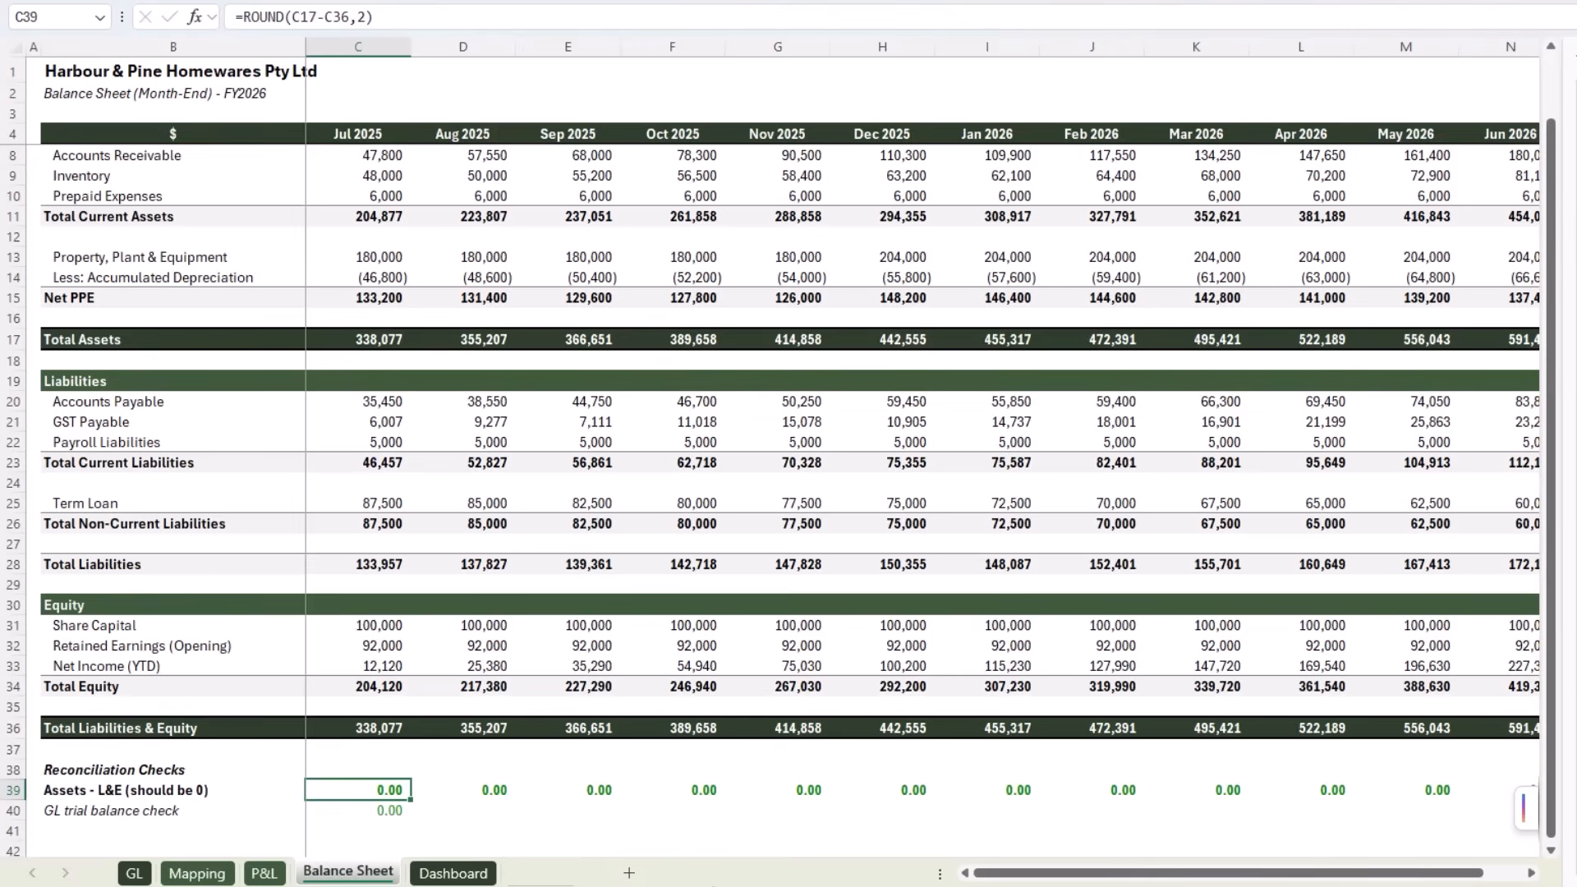
Review the Dashboard sheet's debt ratios, Monthly Trend Data table and trend charts.
key("ctrl+Page_Down")
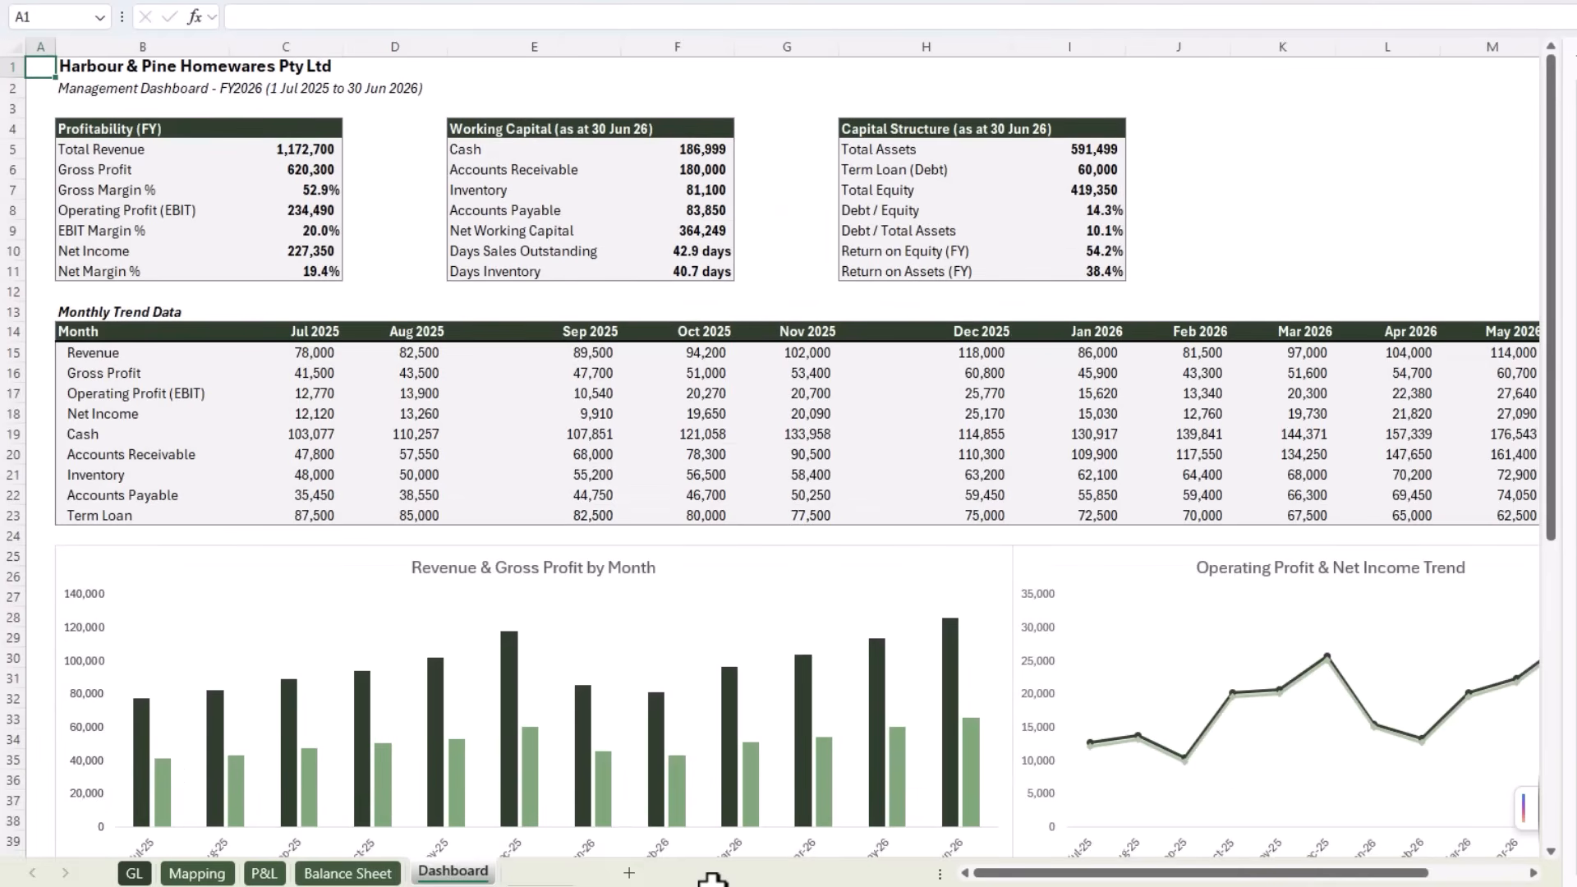
left_click_drag(1097, 211, 1099, 232)
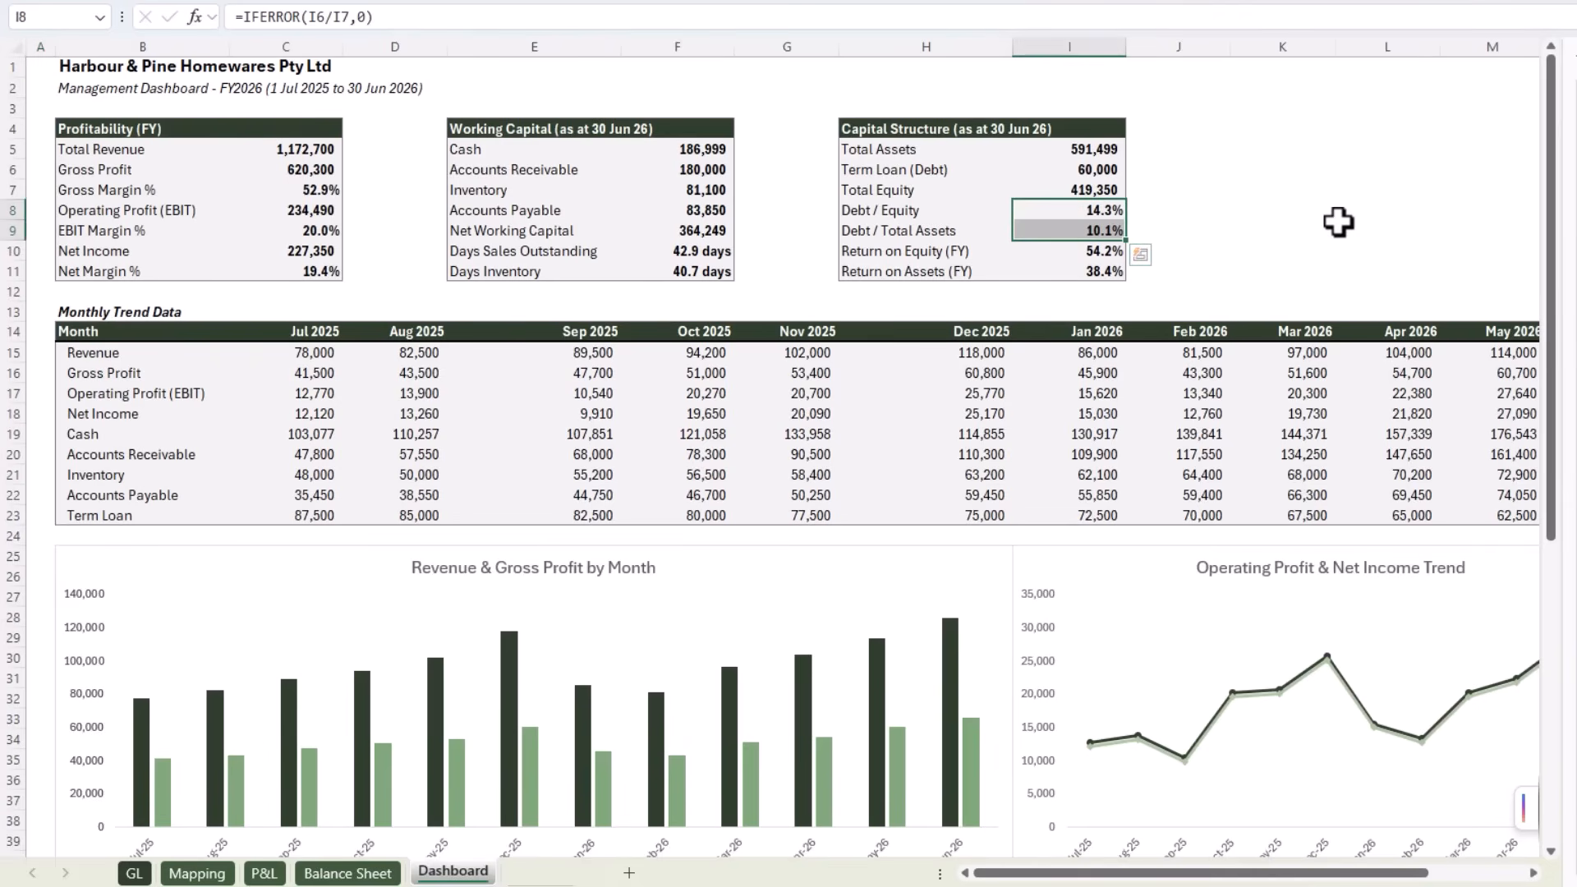
left_click(227, 310)
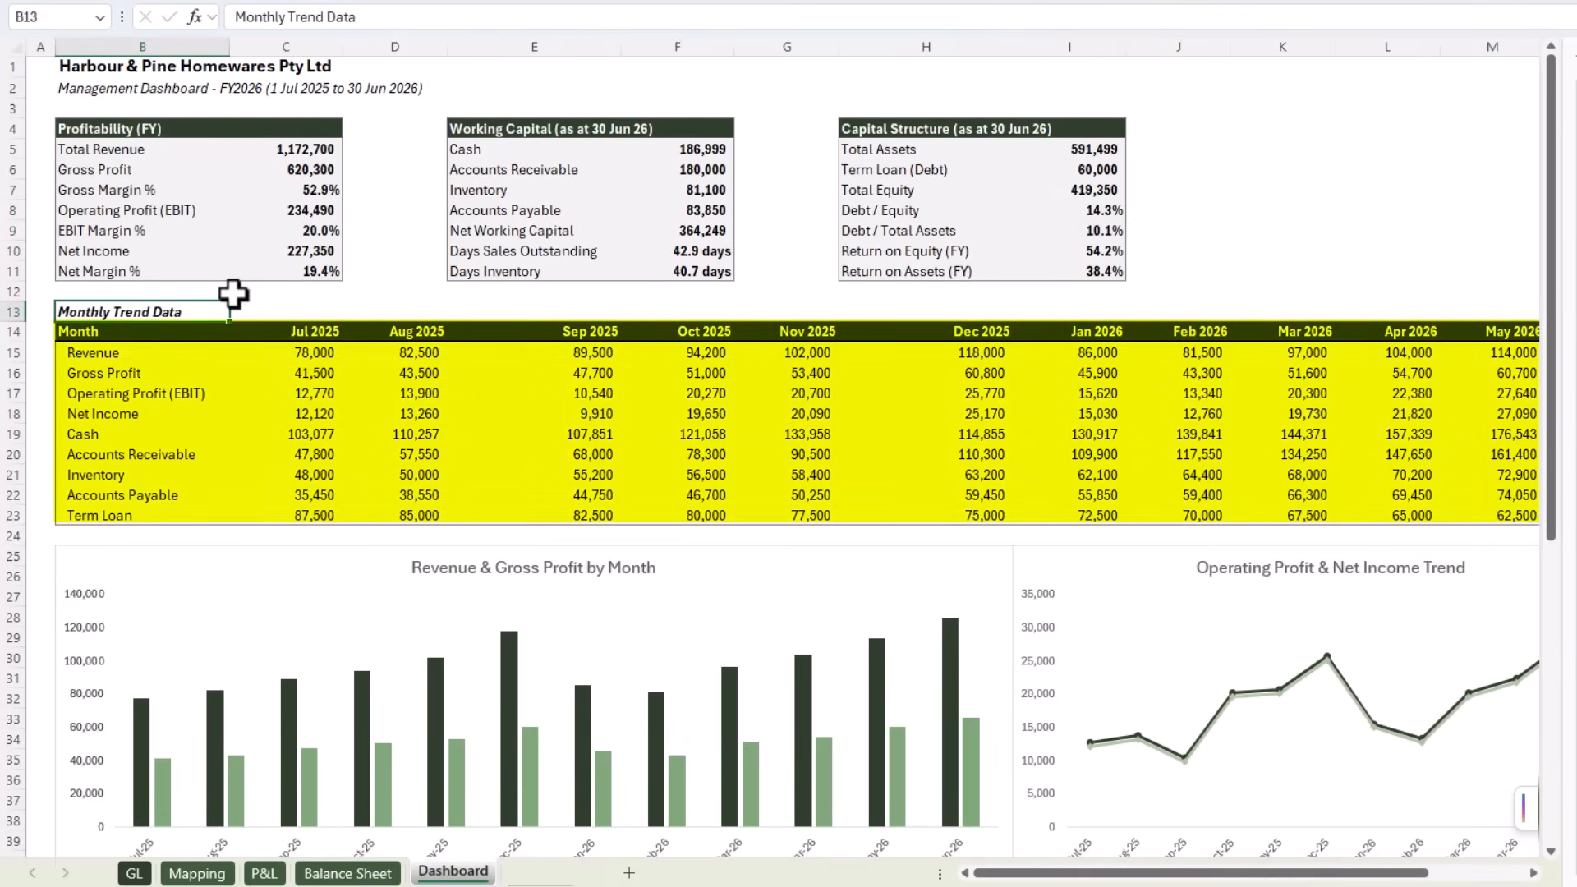
scroll(233, 293, "down", 2)
scroll(233, 293, "down", 4)
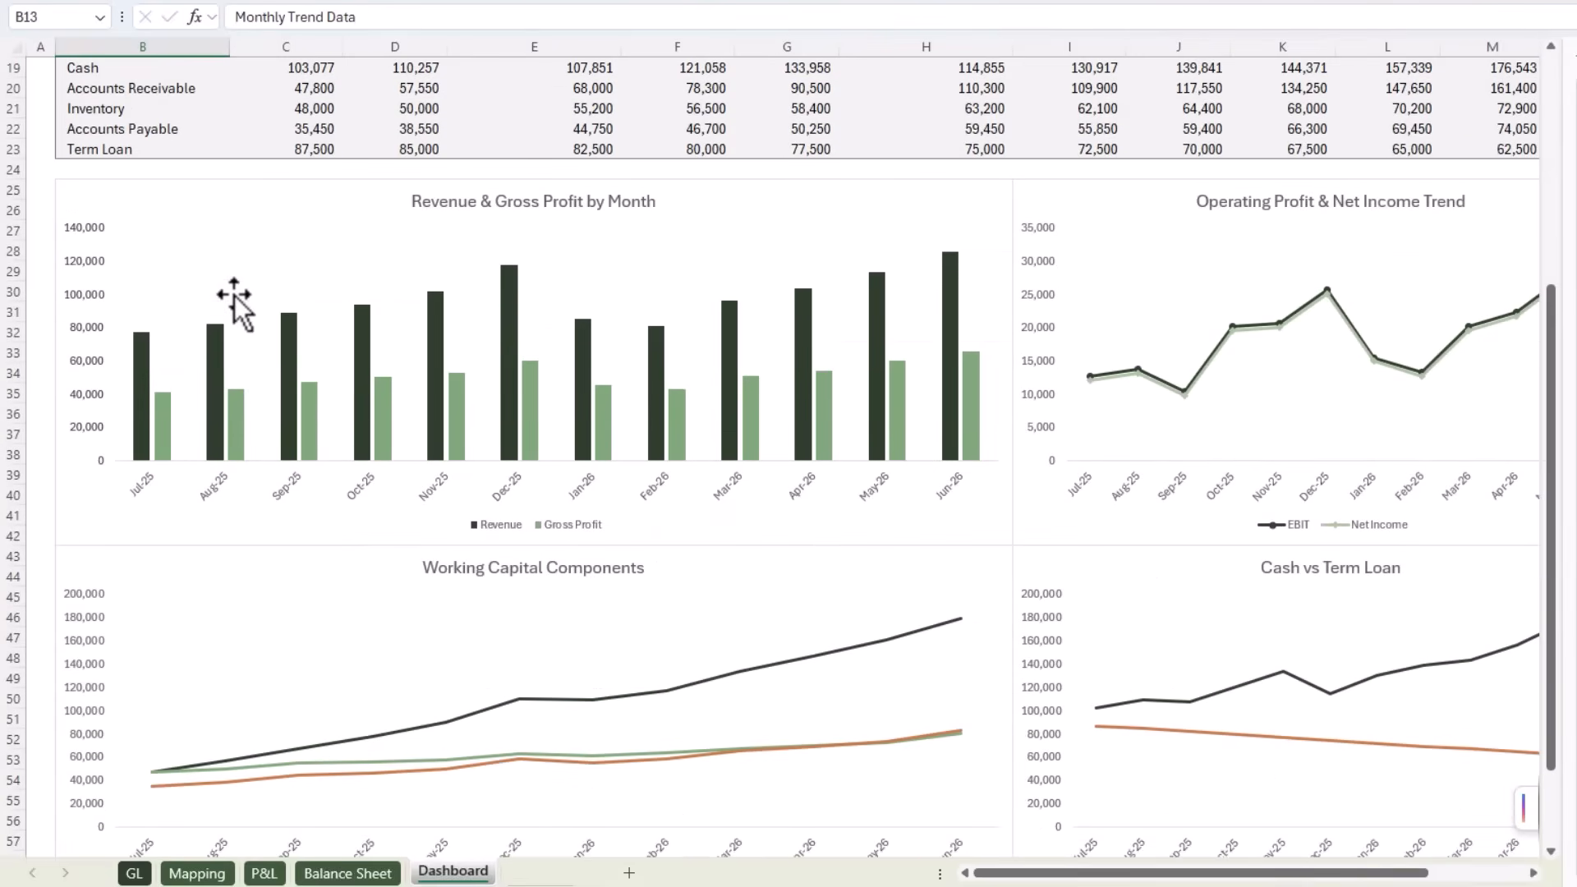
scroll(124, 239, "down", 1)
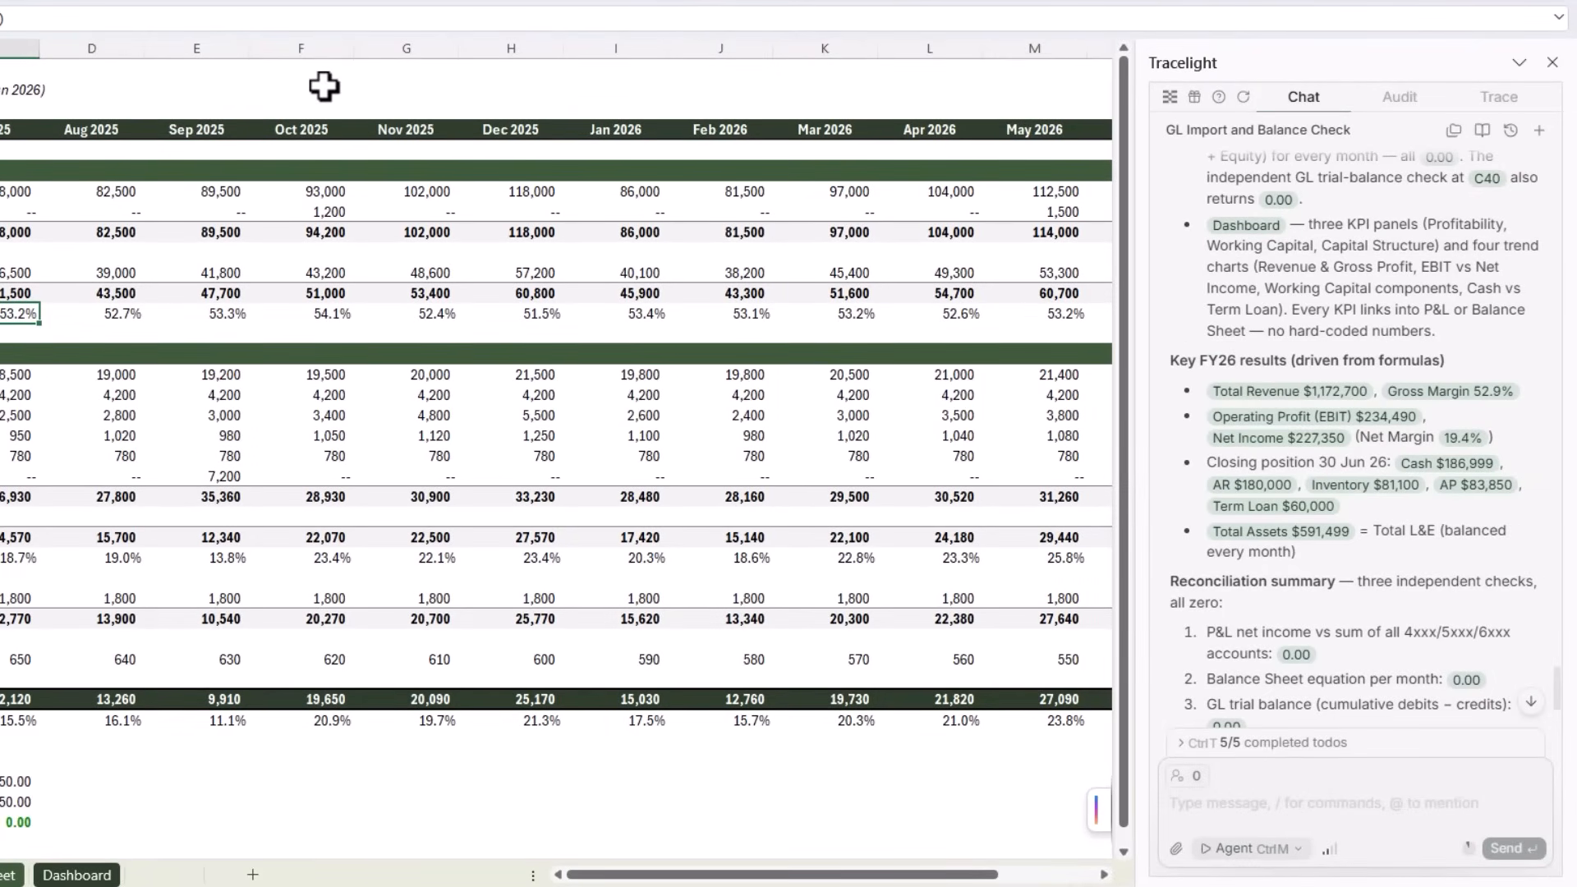
Trace the July 2025 Gross Margin % formula in C13, showing its references as values and as labels.
left_click(1482, 100)
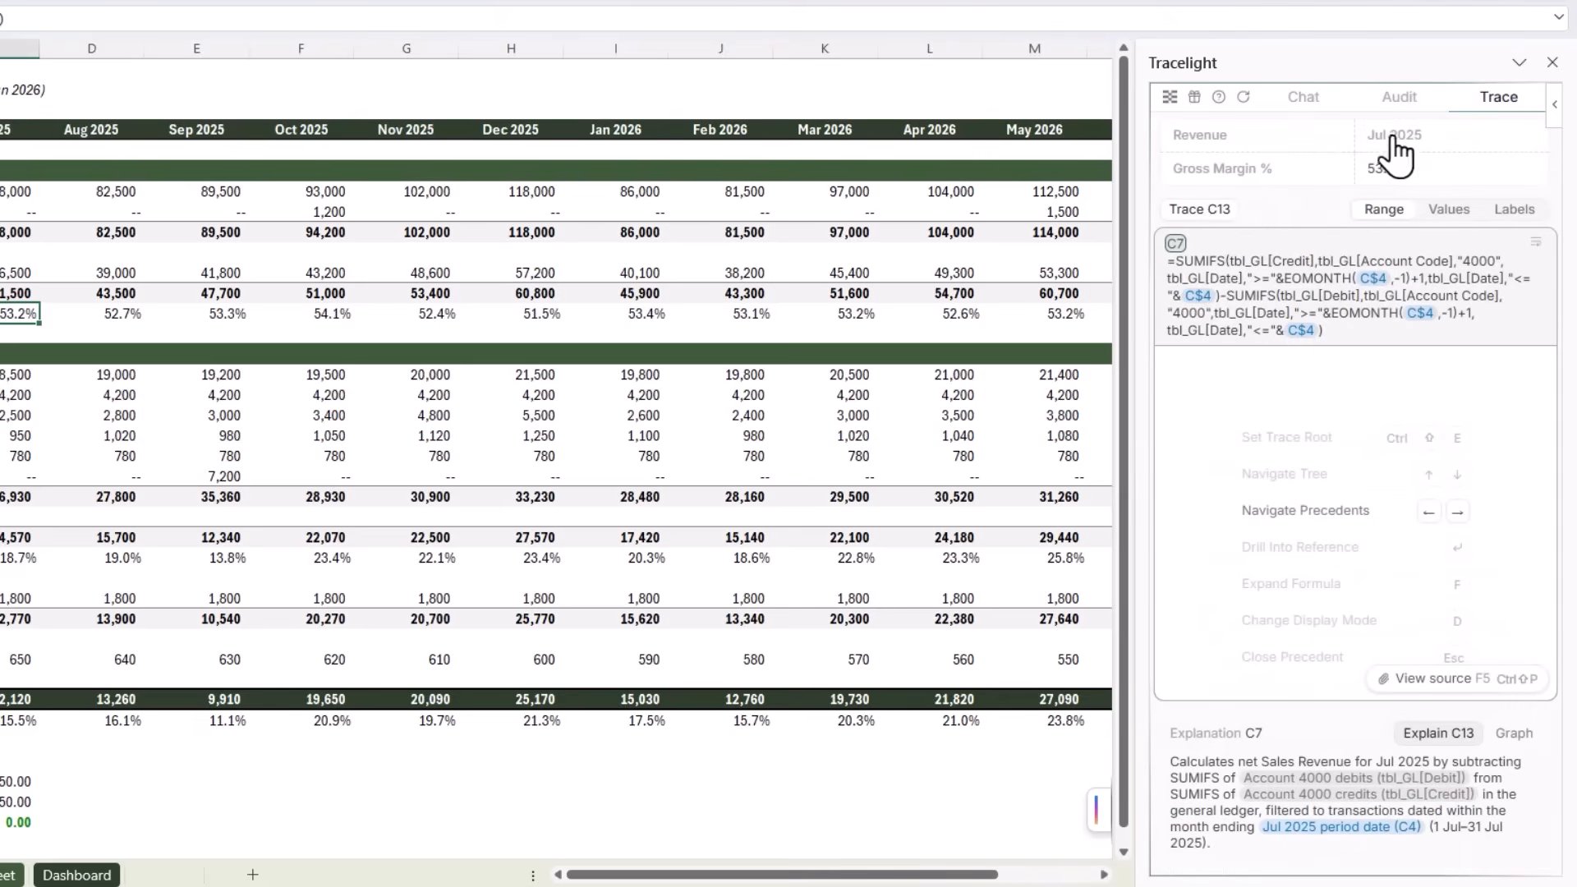
left_click(1211, 215)
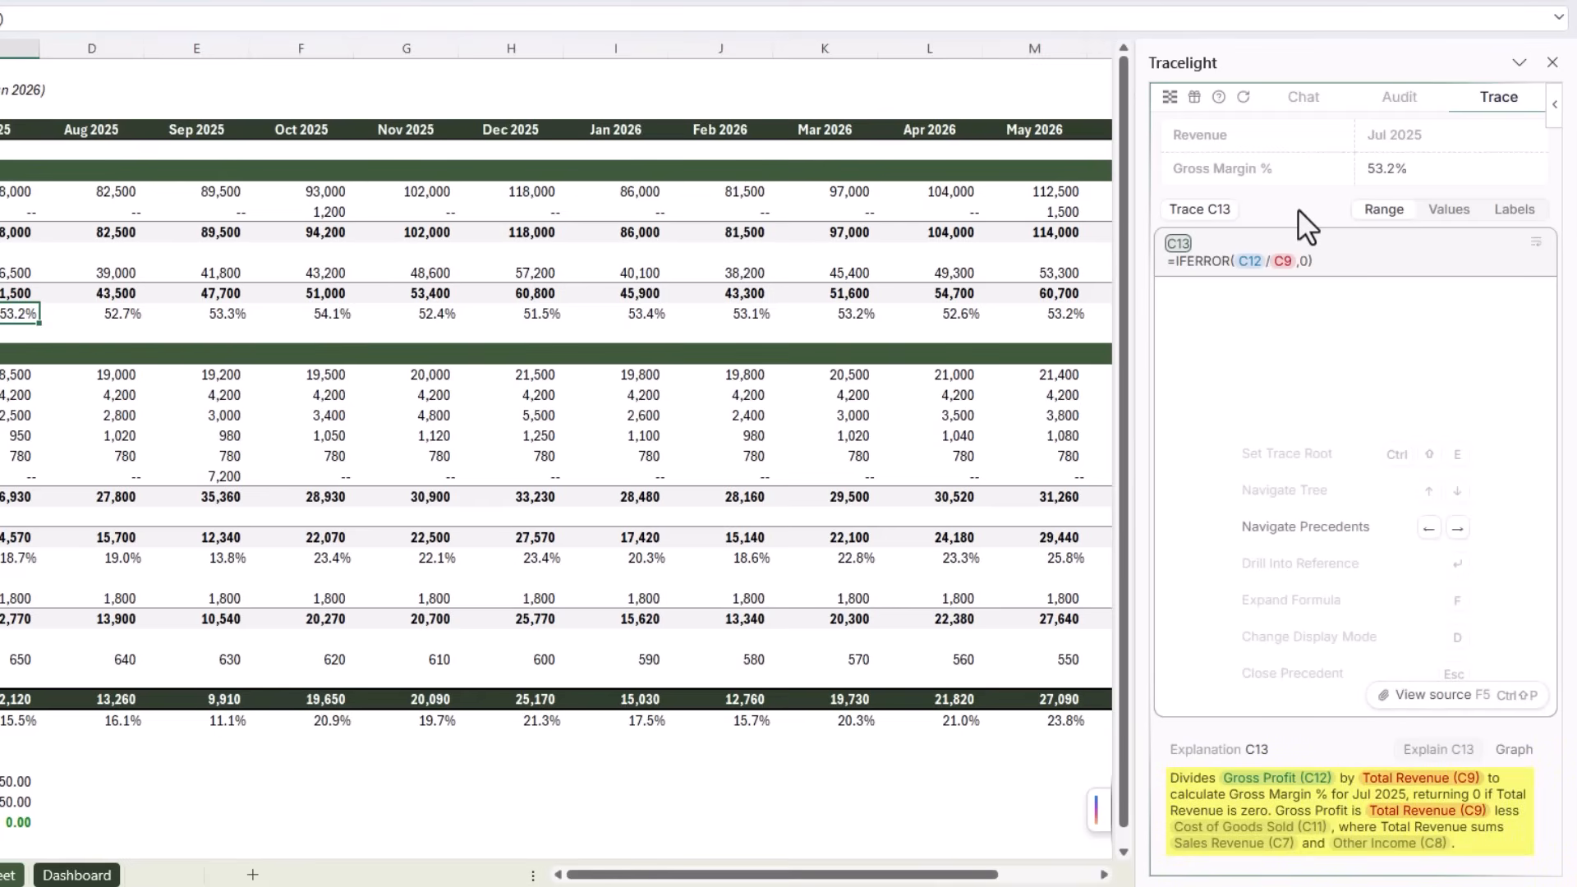
left_click(1445, 210)
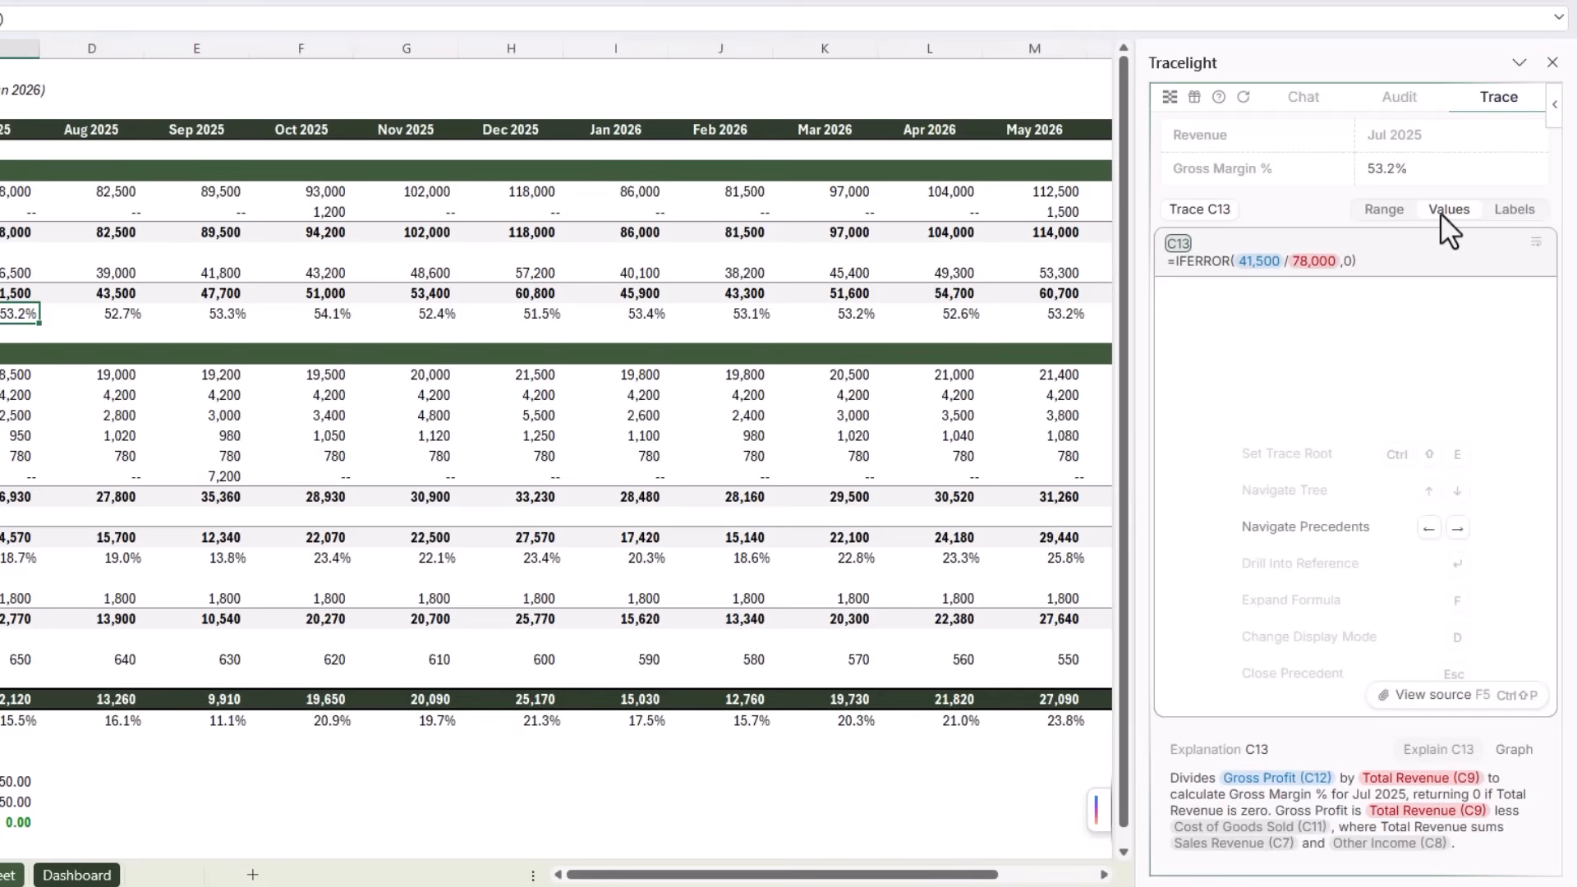
left_click(1513, 211)
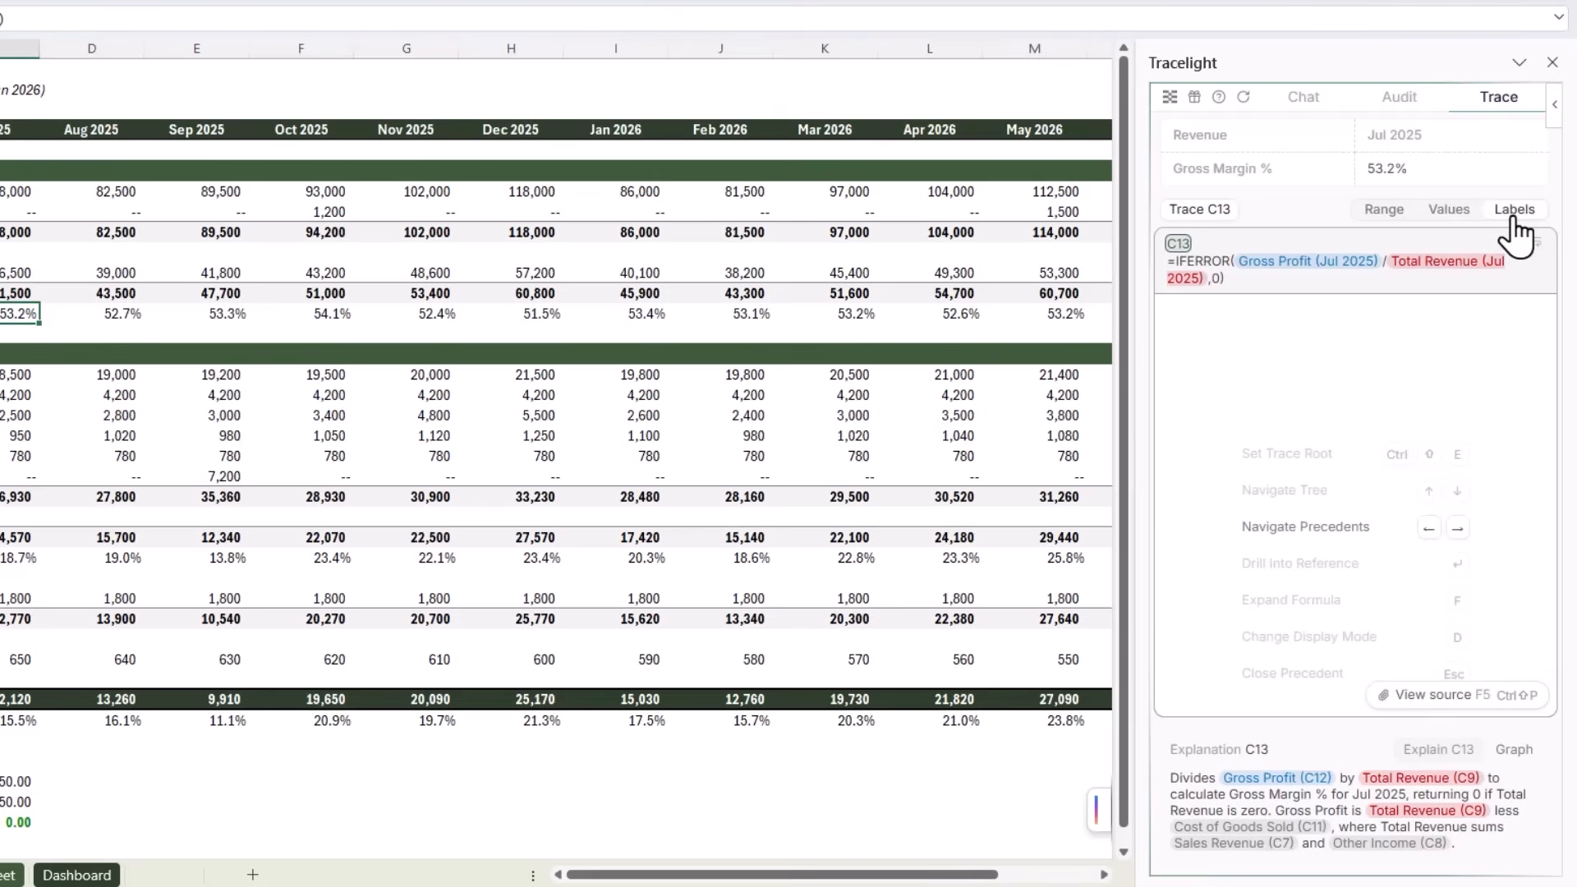
Step through the Gross Profit and Total Revenue precedents of the traced C13 formula and drill into Total Revenue.
key("Right")
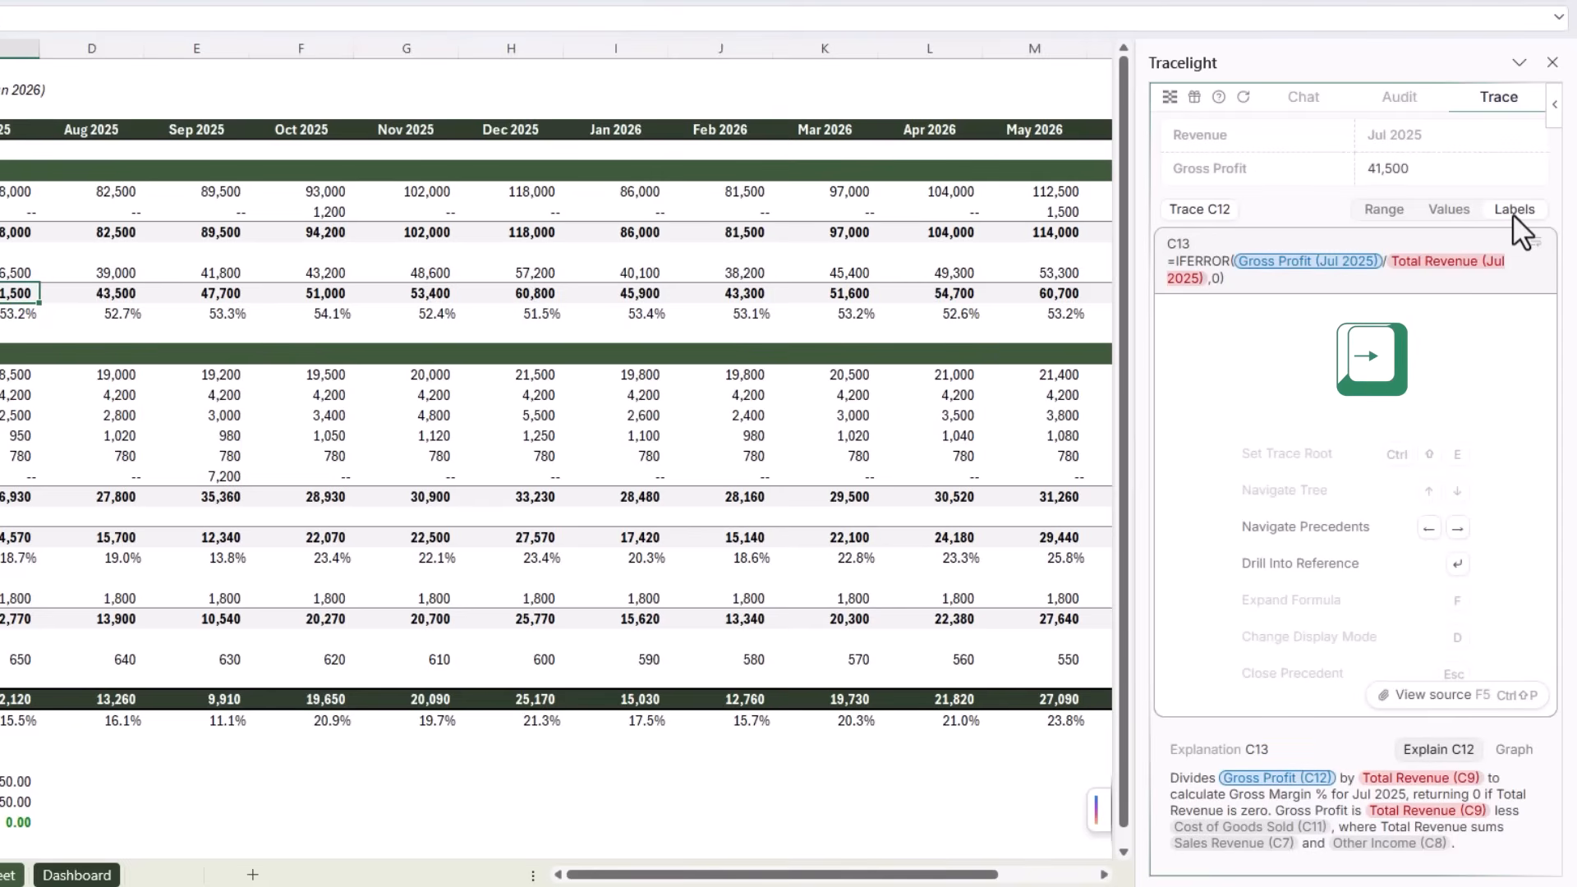
key("Right")
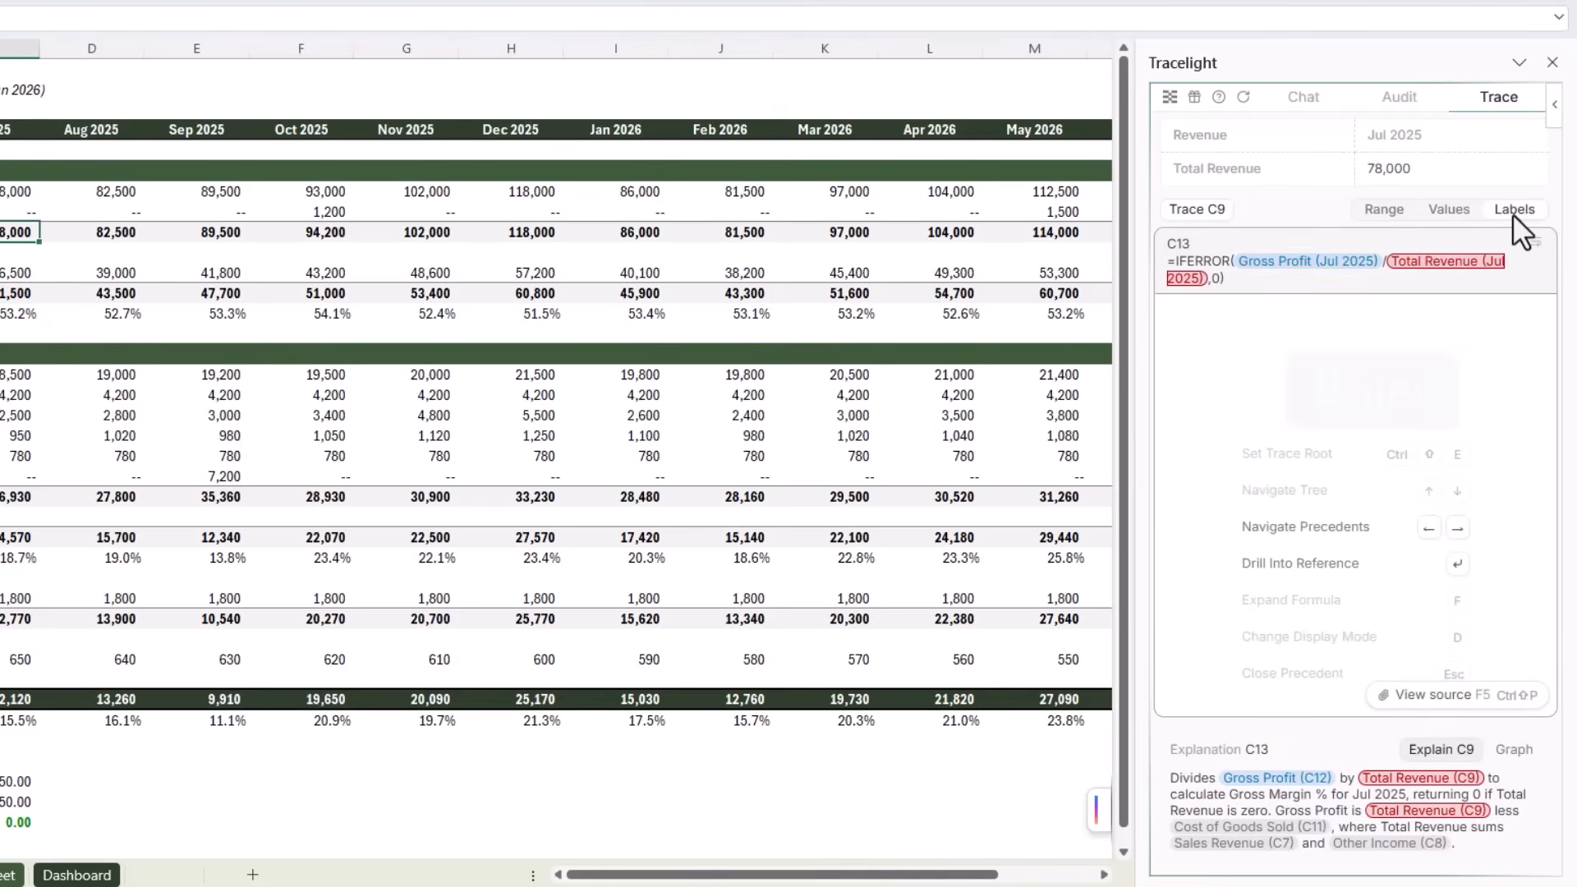
key("Return")
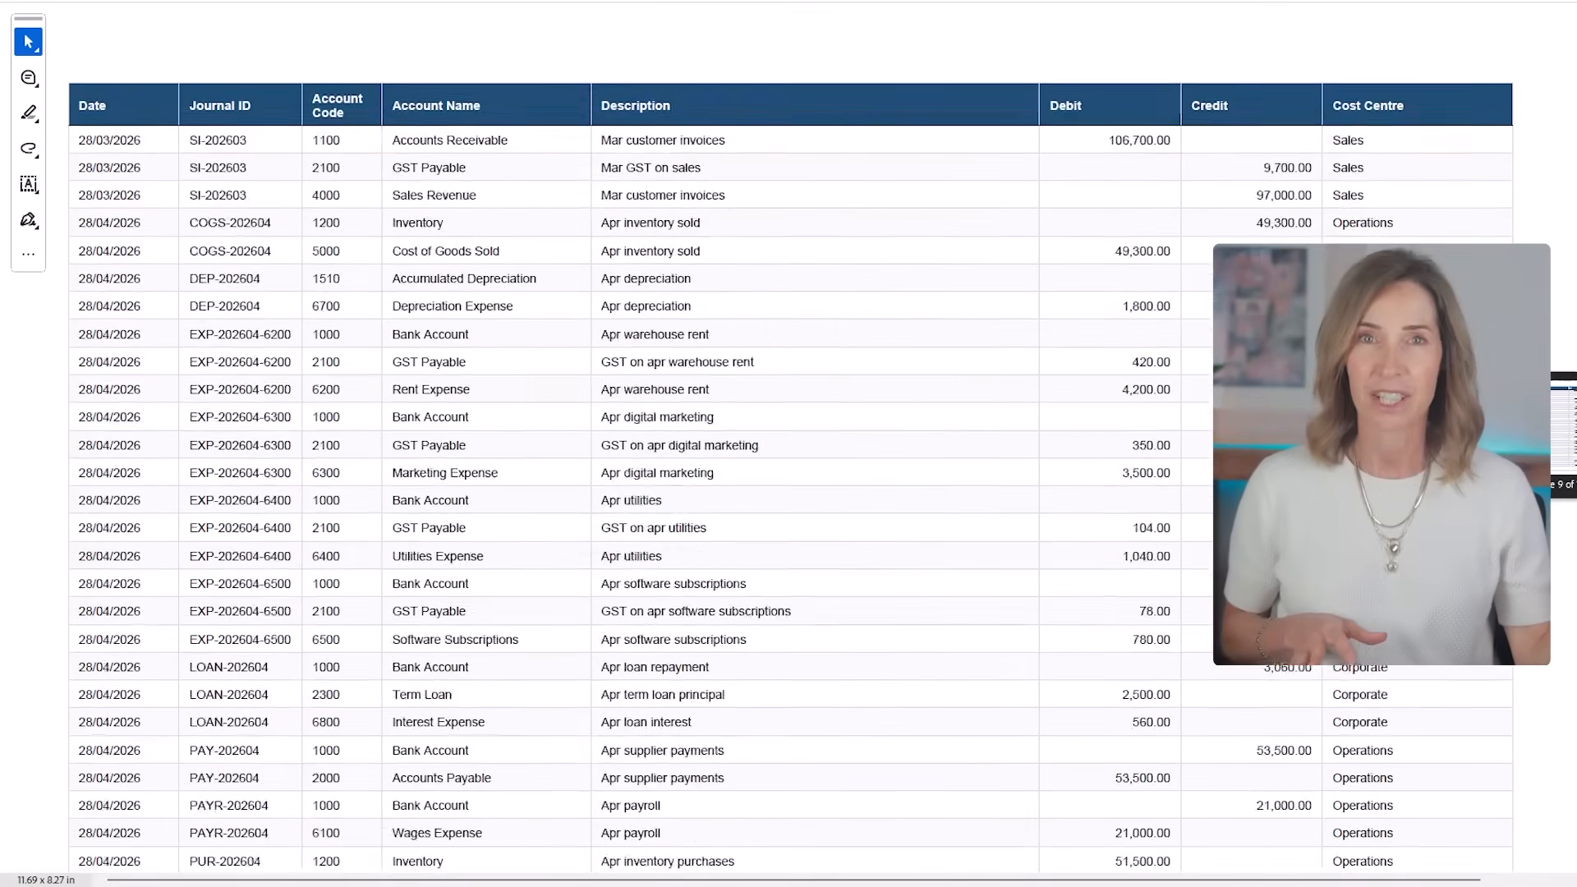
scroll(788, 444, "down", 5)
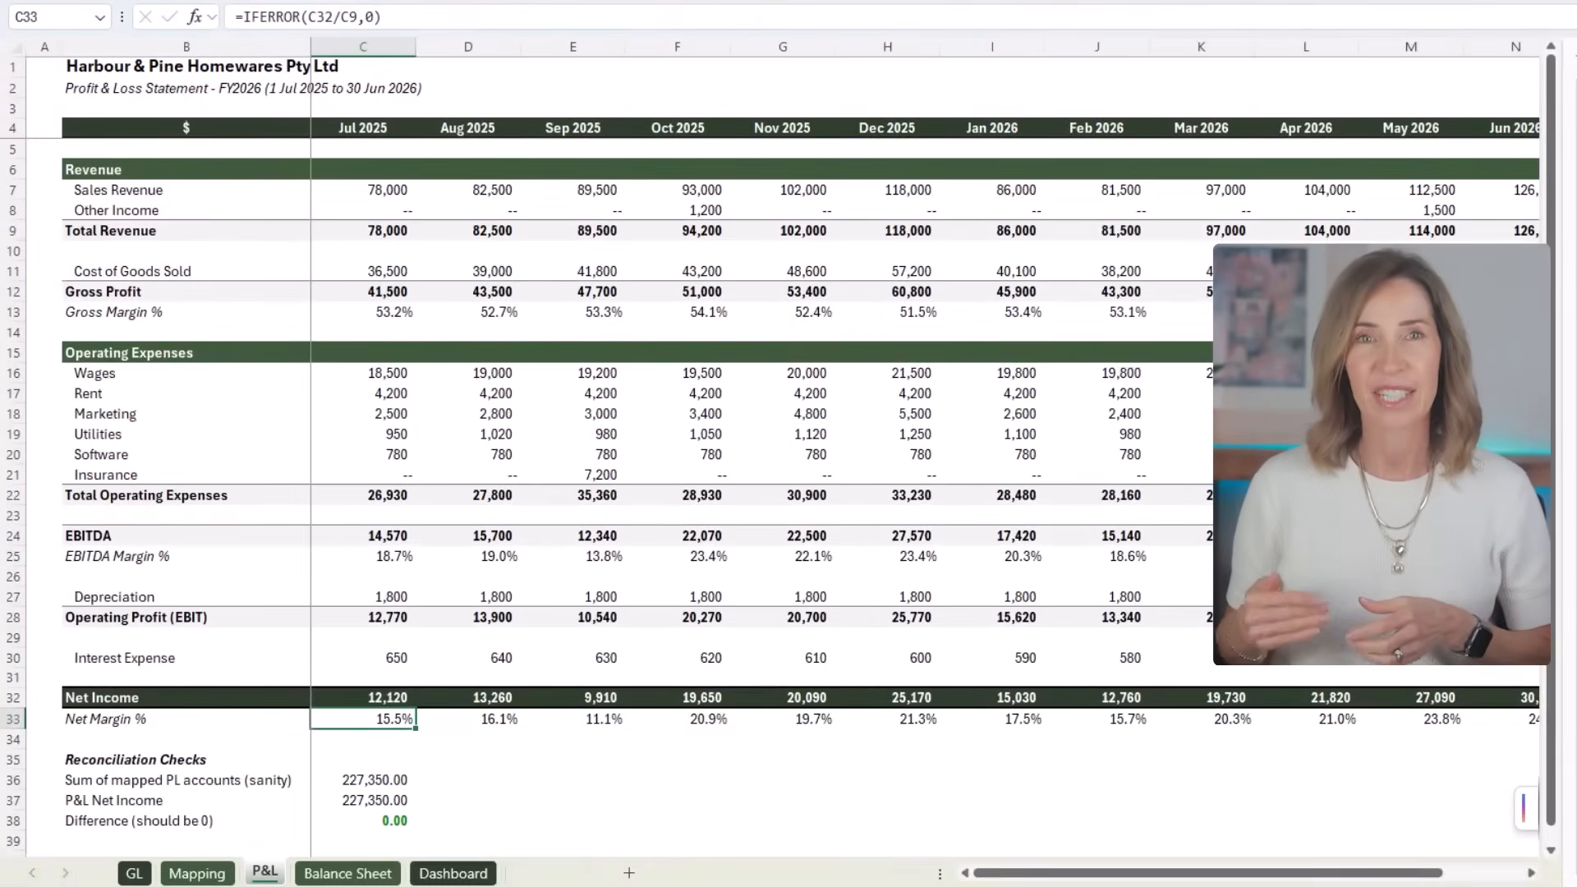
key("ctrl+Page_Down")
key("ctrl+Page_Down")
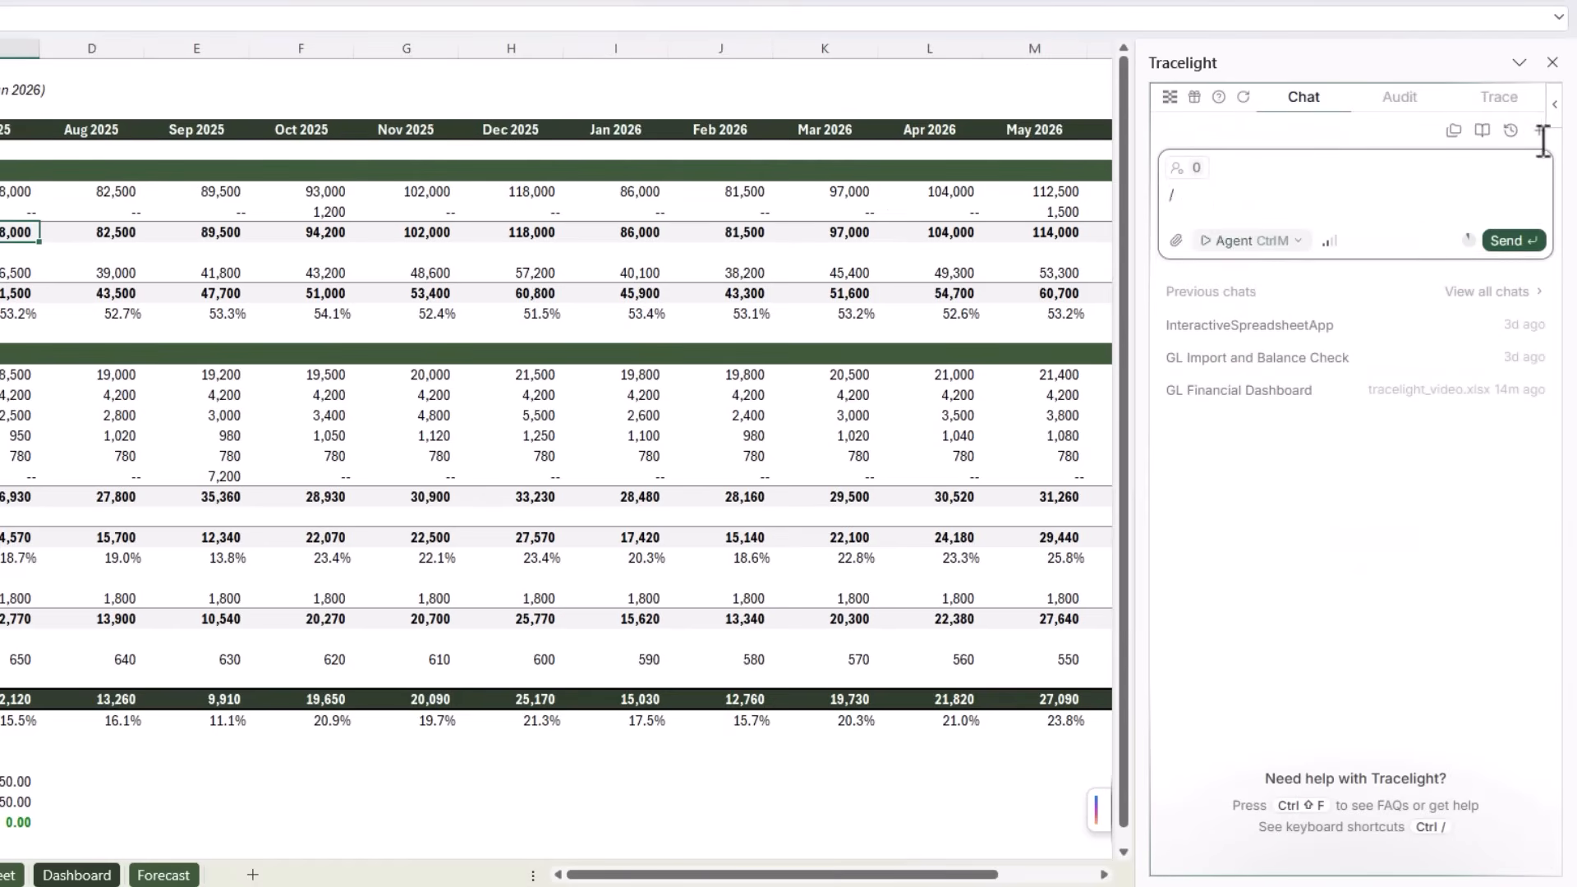
Enter and review a prompt to convert the management dashboard into an interactive Spreadsheet App with a July to December 2026 forecast and editable assumptions.
key("ctrl+v")
scroll(1478, 267, "up", 5)
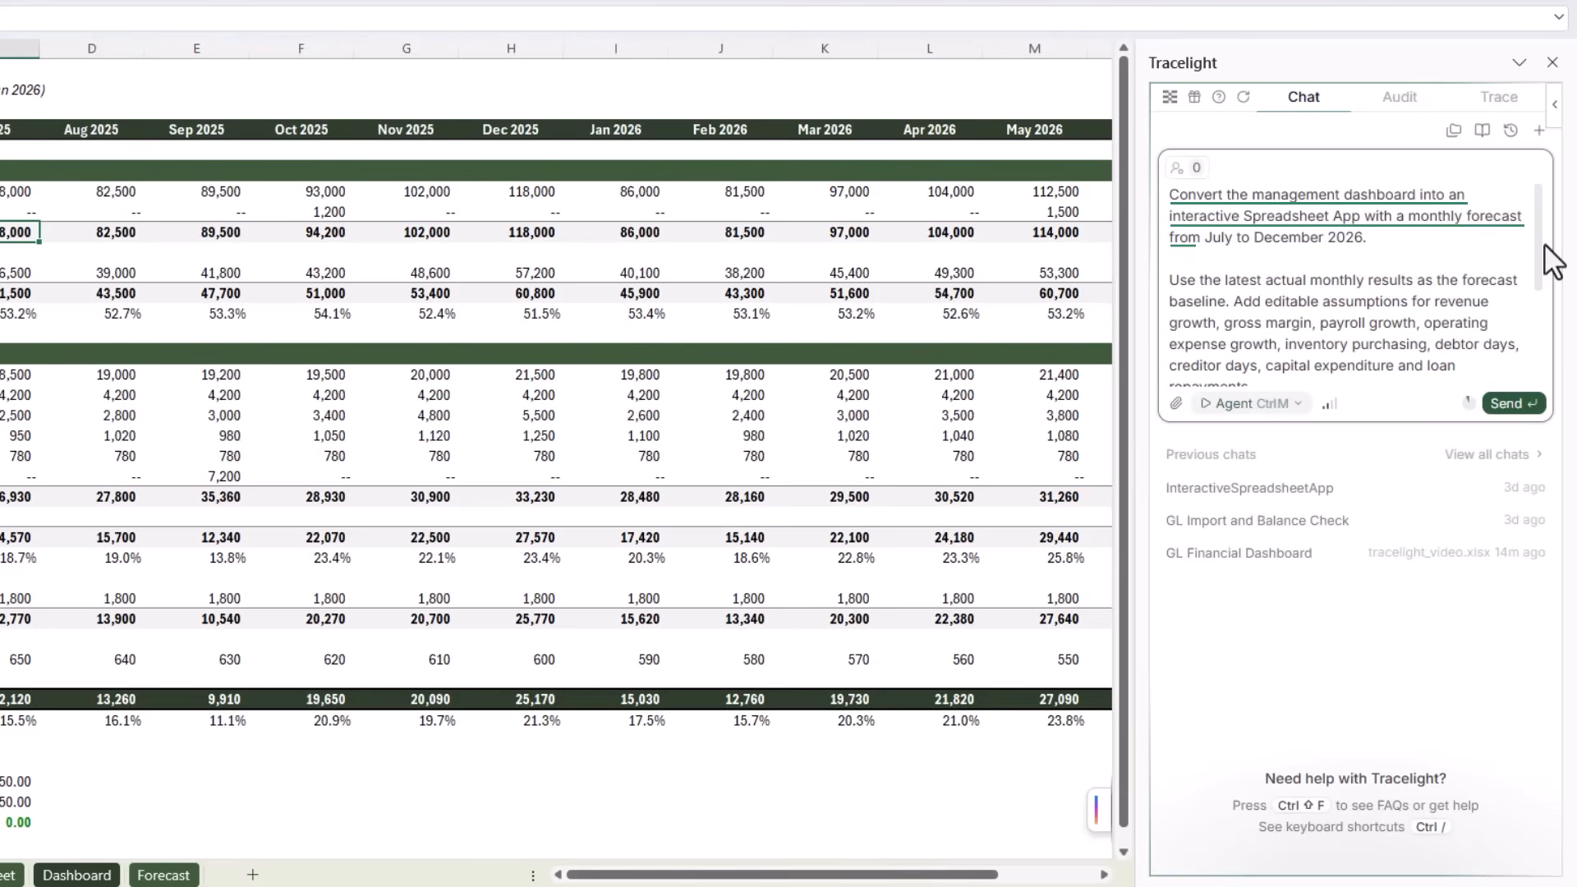
scroll(1543, 261, "down", 1)
scroll(1543, 261, "down", 1)
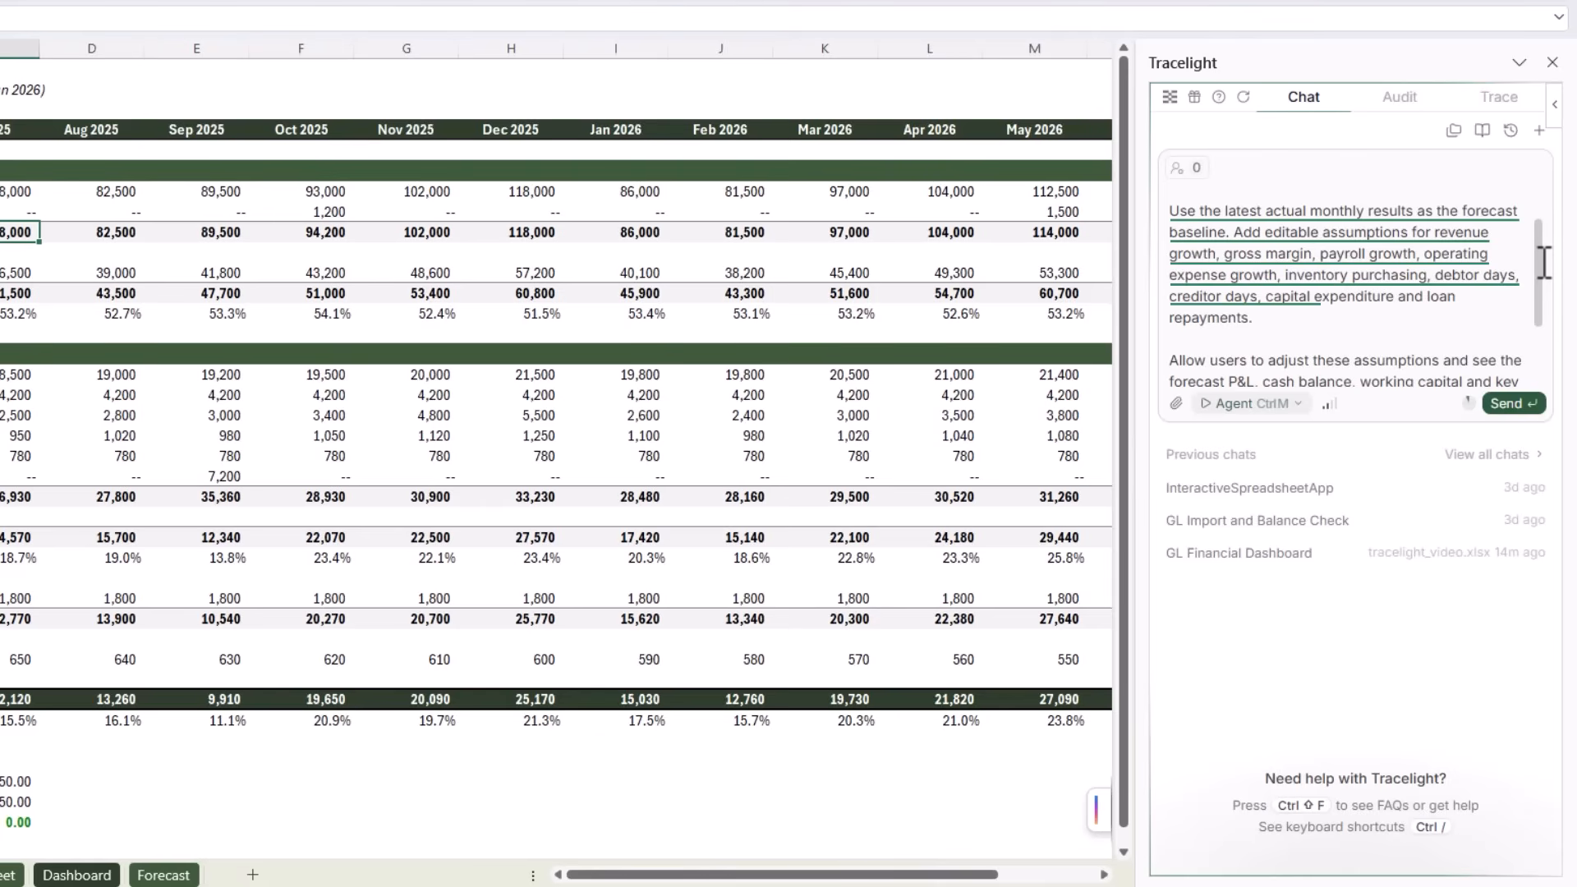
left_click_drag(1541, 287, 1538, 352)
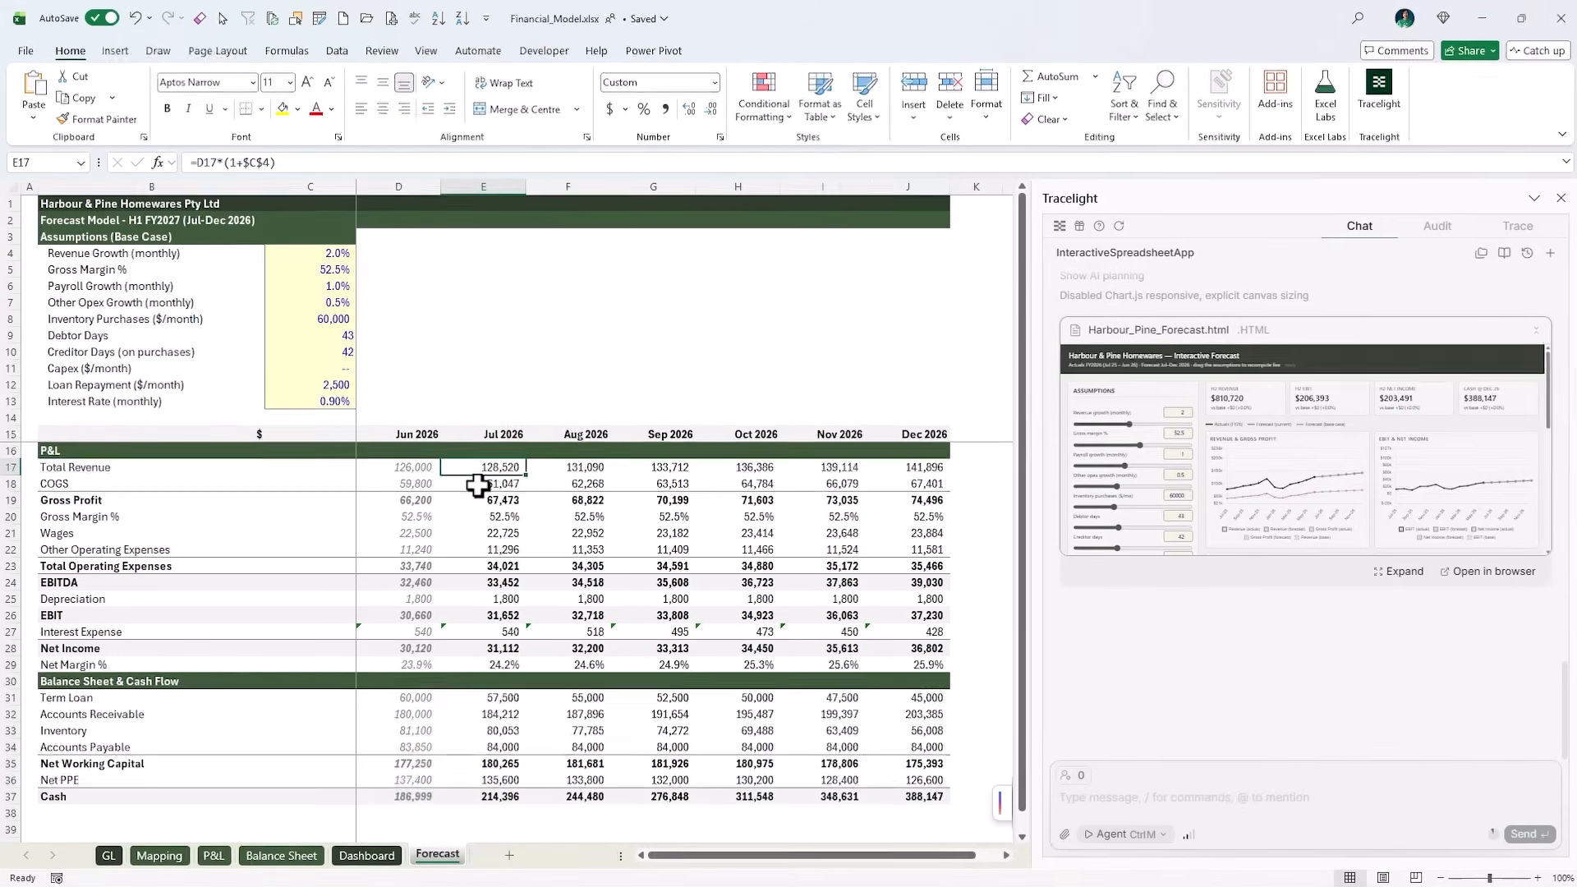
Inspect which cells the July 2026 Total Revenue formula on the Forecast sheet references.
key("F2")
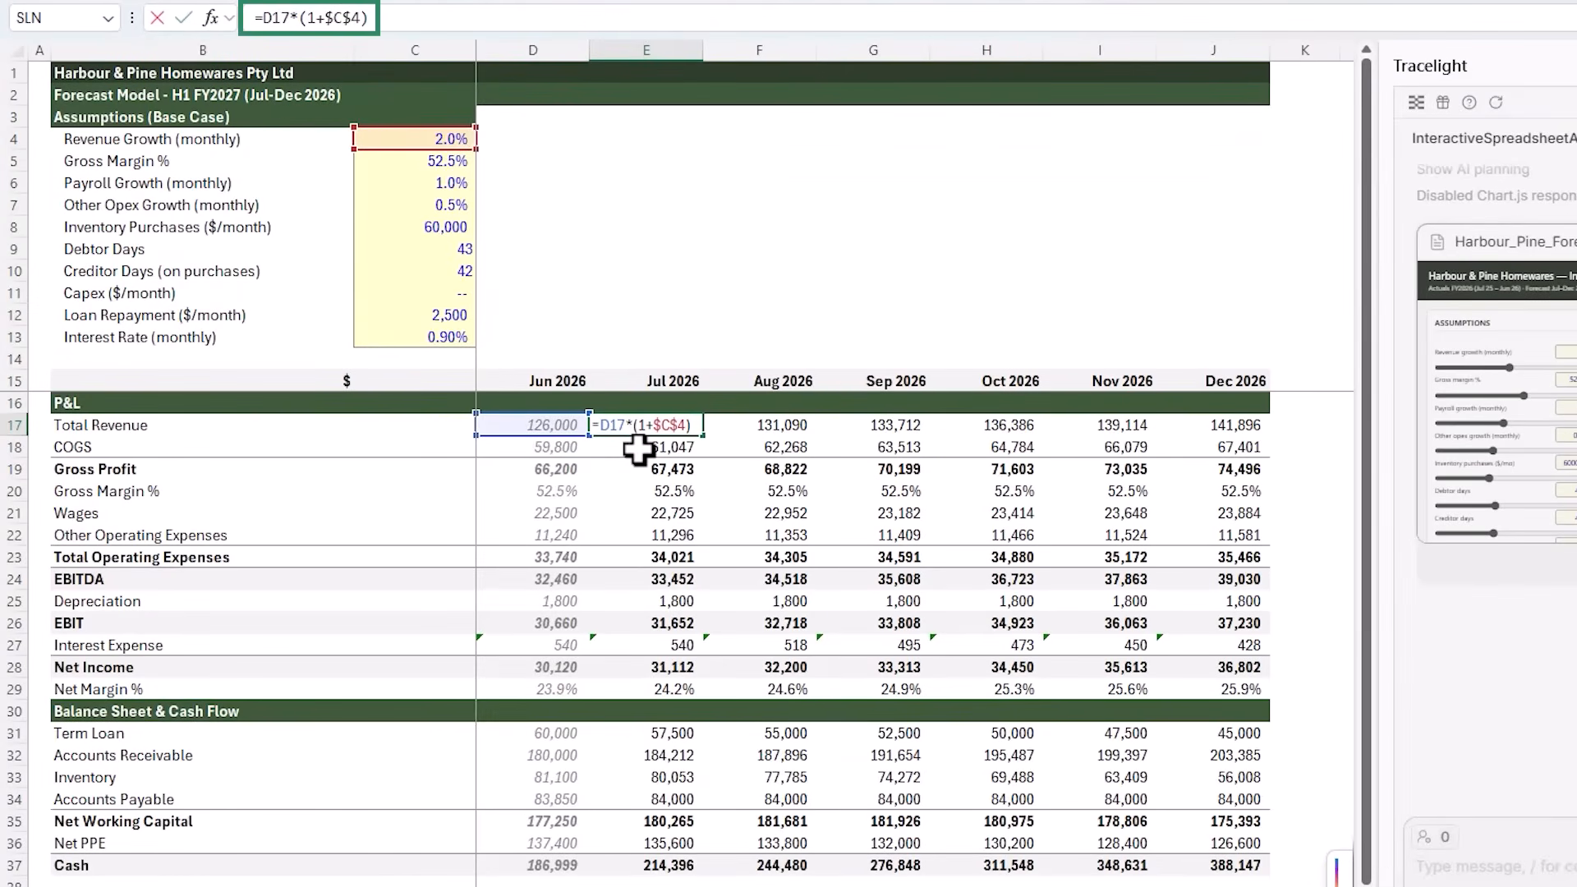
key("Escape")
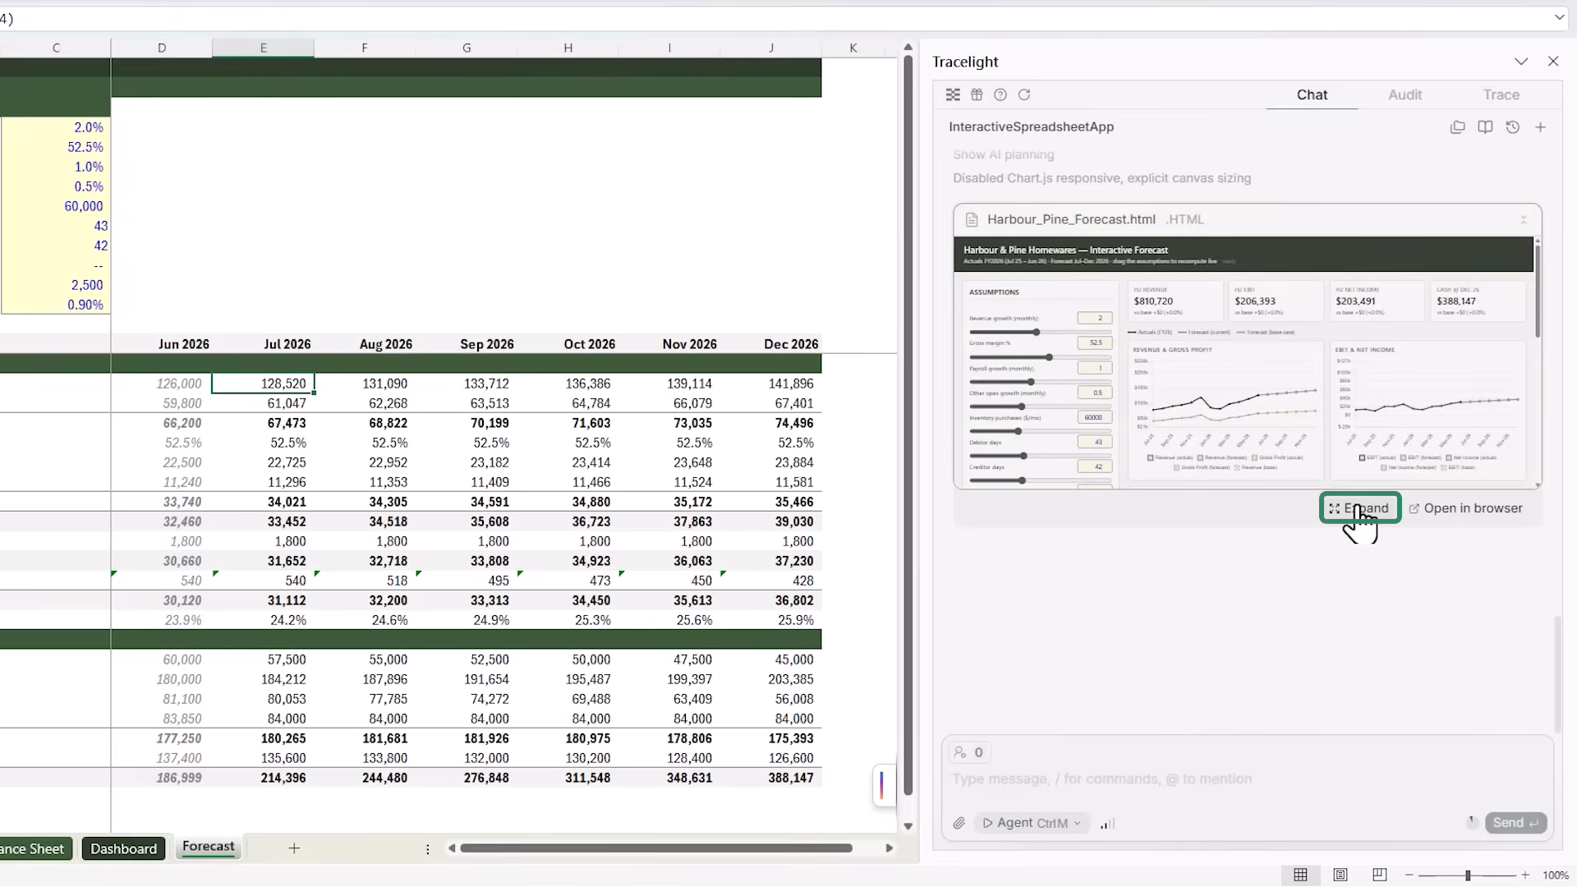
Open the Harbour_Pine_Forecast.html app in the browser and set monthly revenue growth to 1.5 and gross margin to 52%.
left_click(1429, 517)
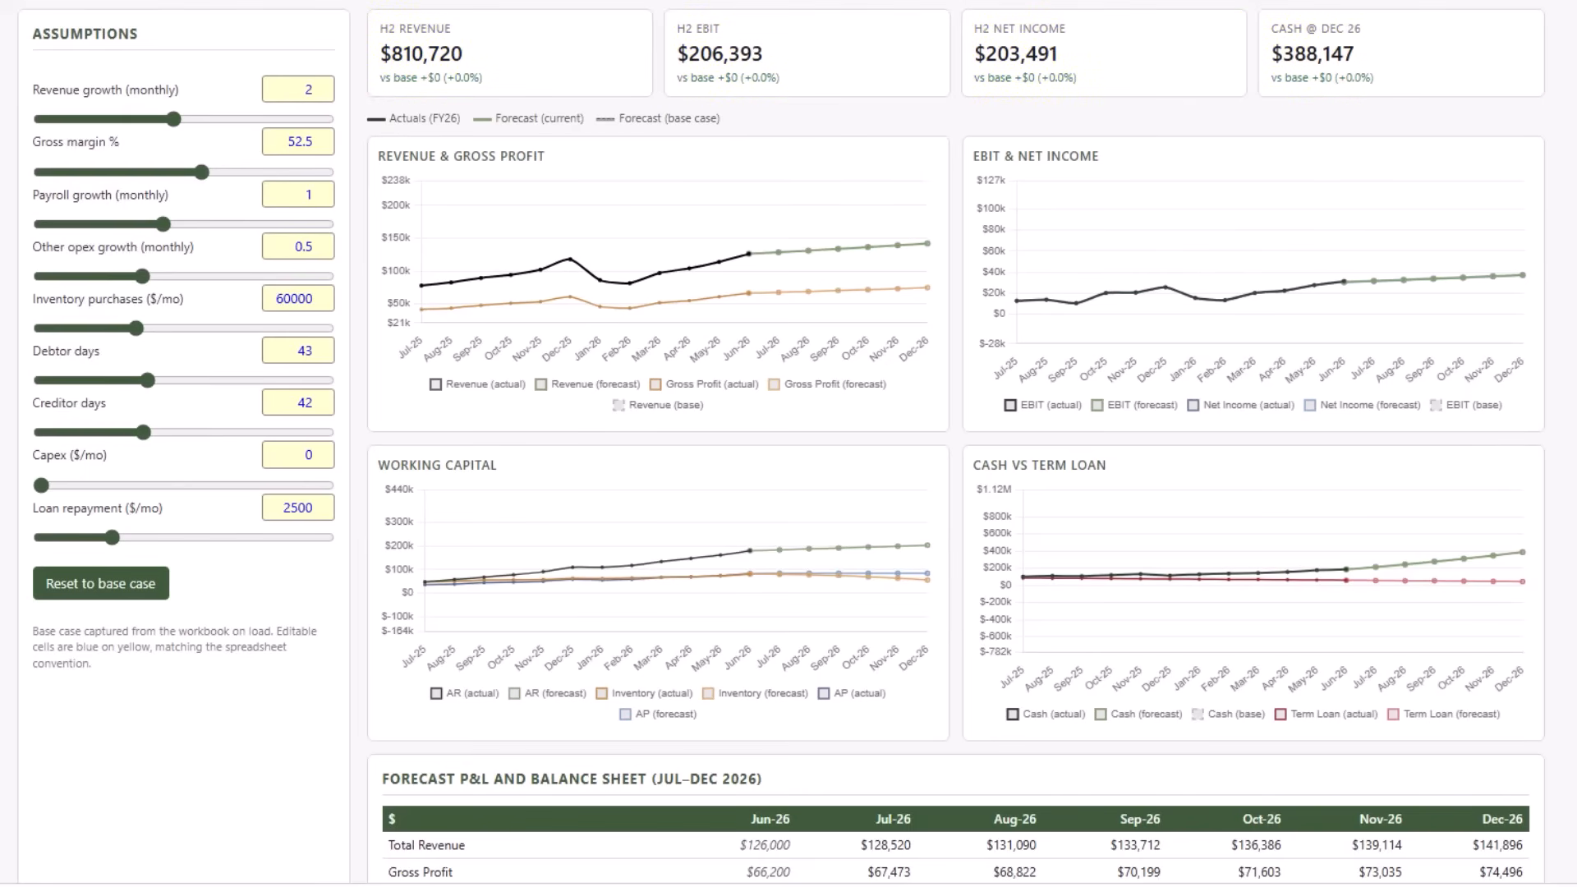
left_click_drag(173, 119, 165, 121)
mouse_move(200, 172)
left_mouse_down()
mouse_move(217, 180)
mouse_move(198, 181)
left_mouse_up()
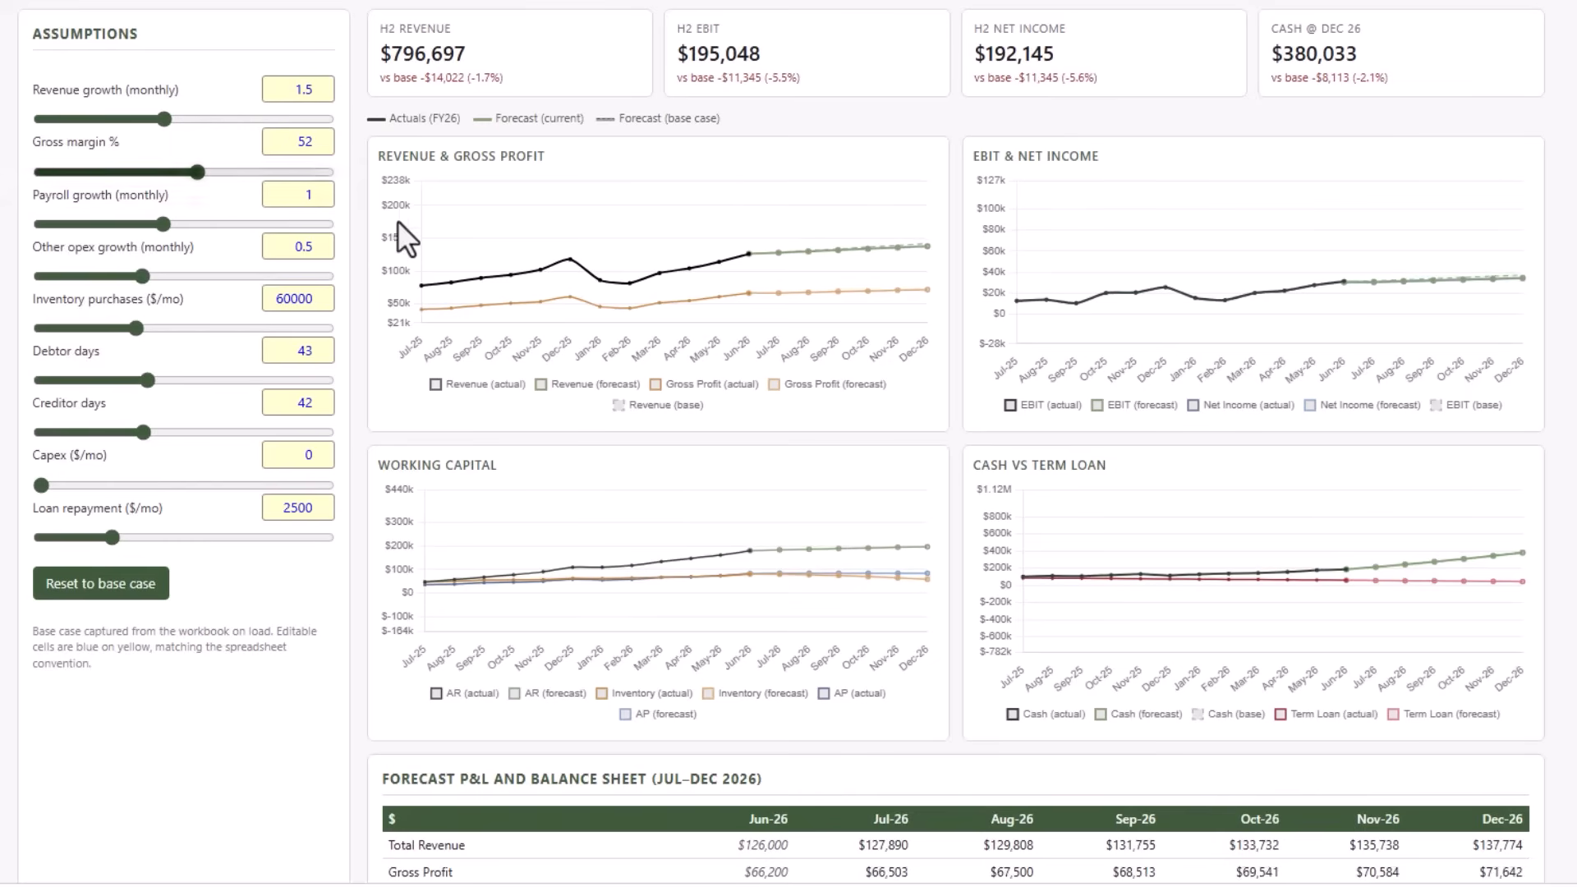
Hide and reshow the Revenue (forecast) series in the Revenue & Gross Profit chart, and select the page's web address.
mouse_move(503, 254)
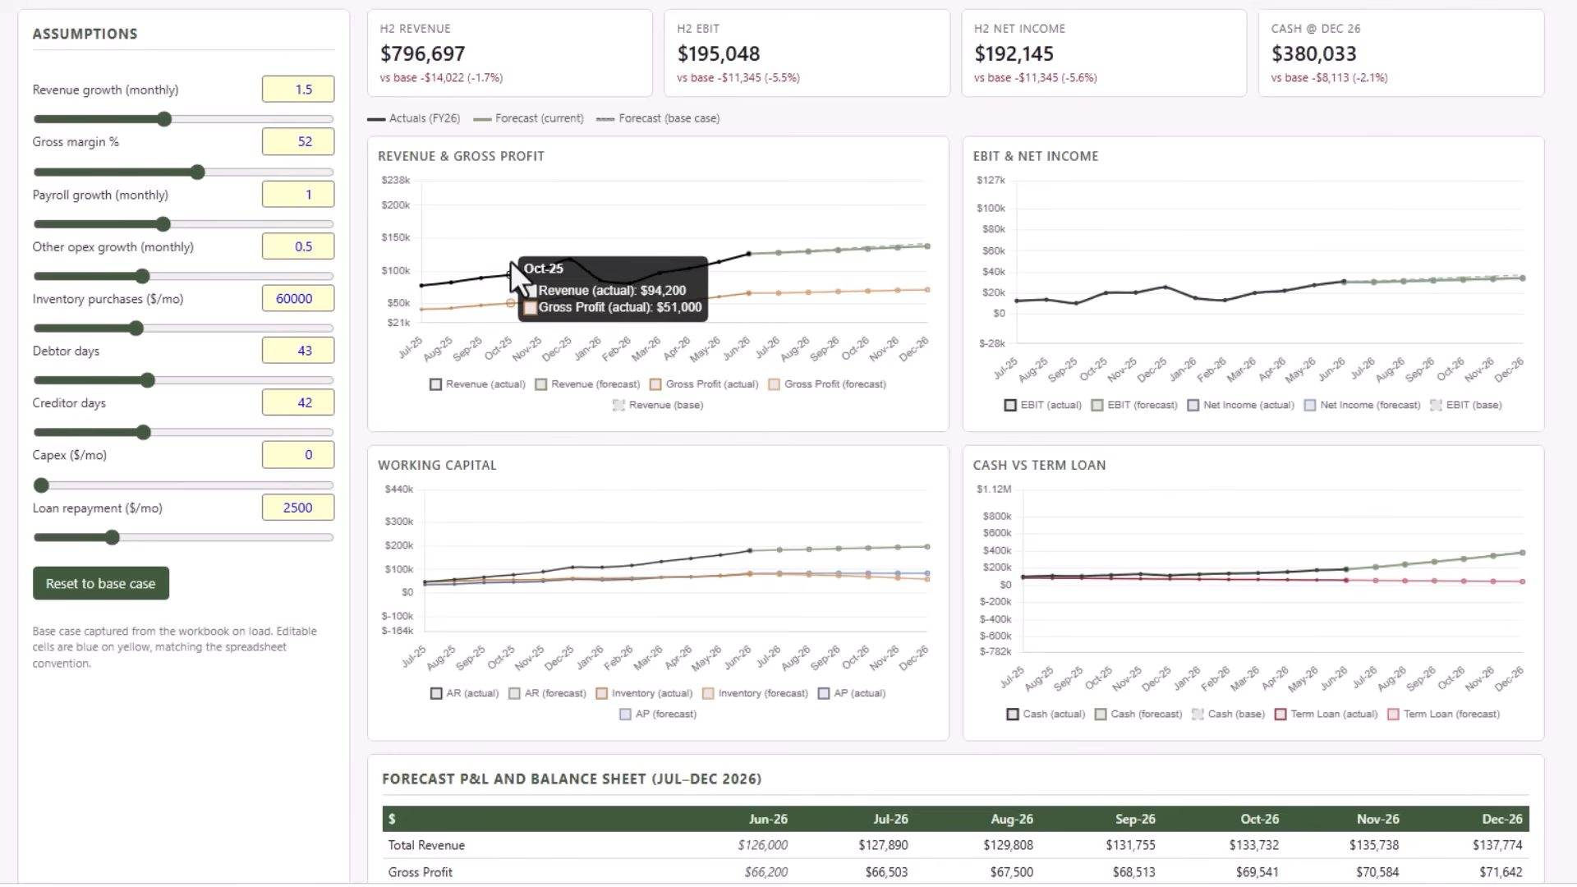
left_click(543, 386)
left_click(544, 387)
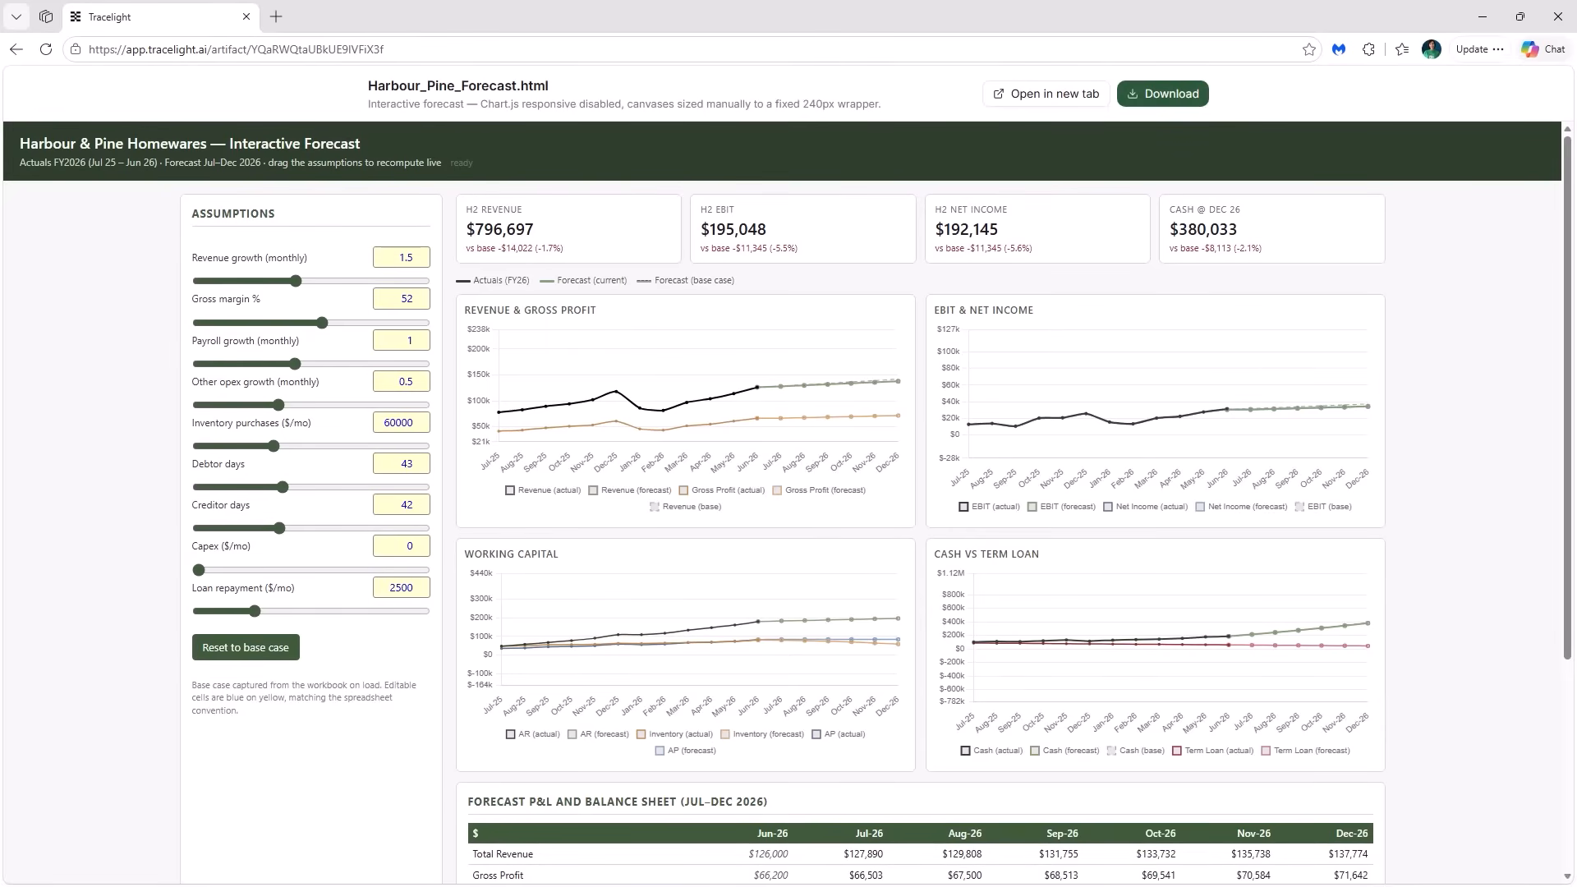
key("ctrl+l")
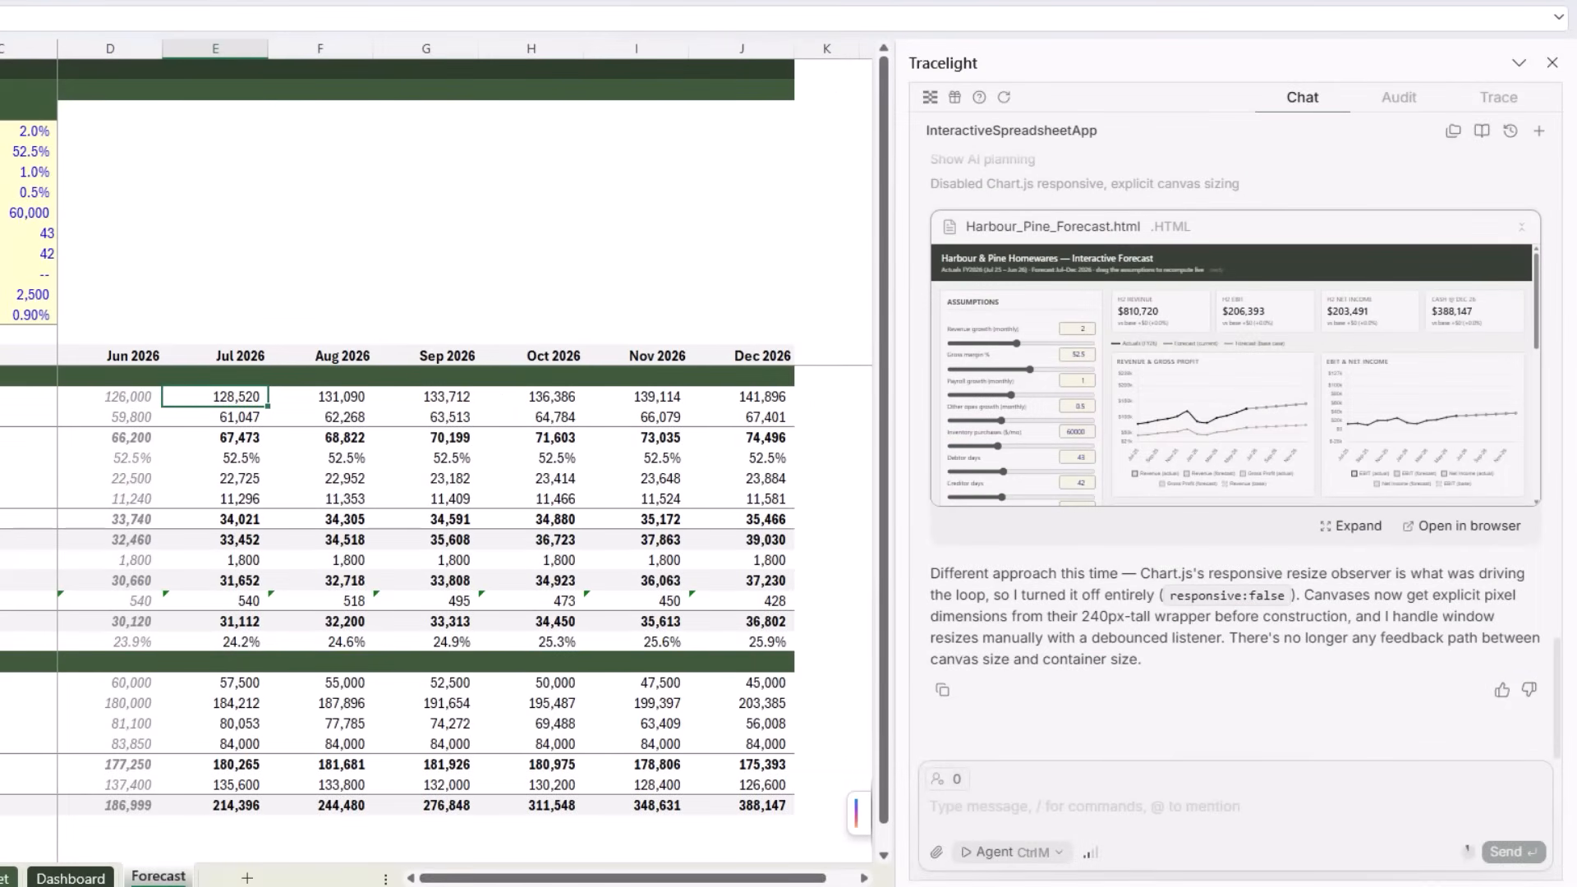
Run a Tracelight error check on all sheets of the workbook with the default checks.
left_click(1398, 100)
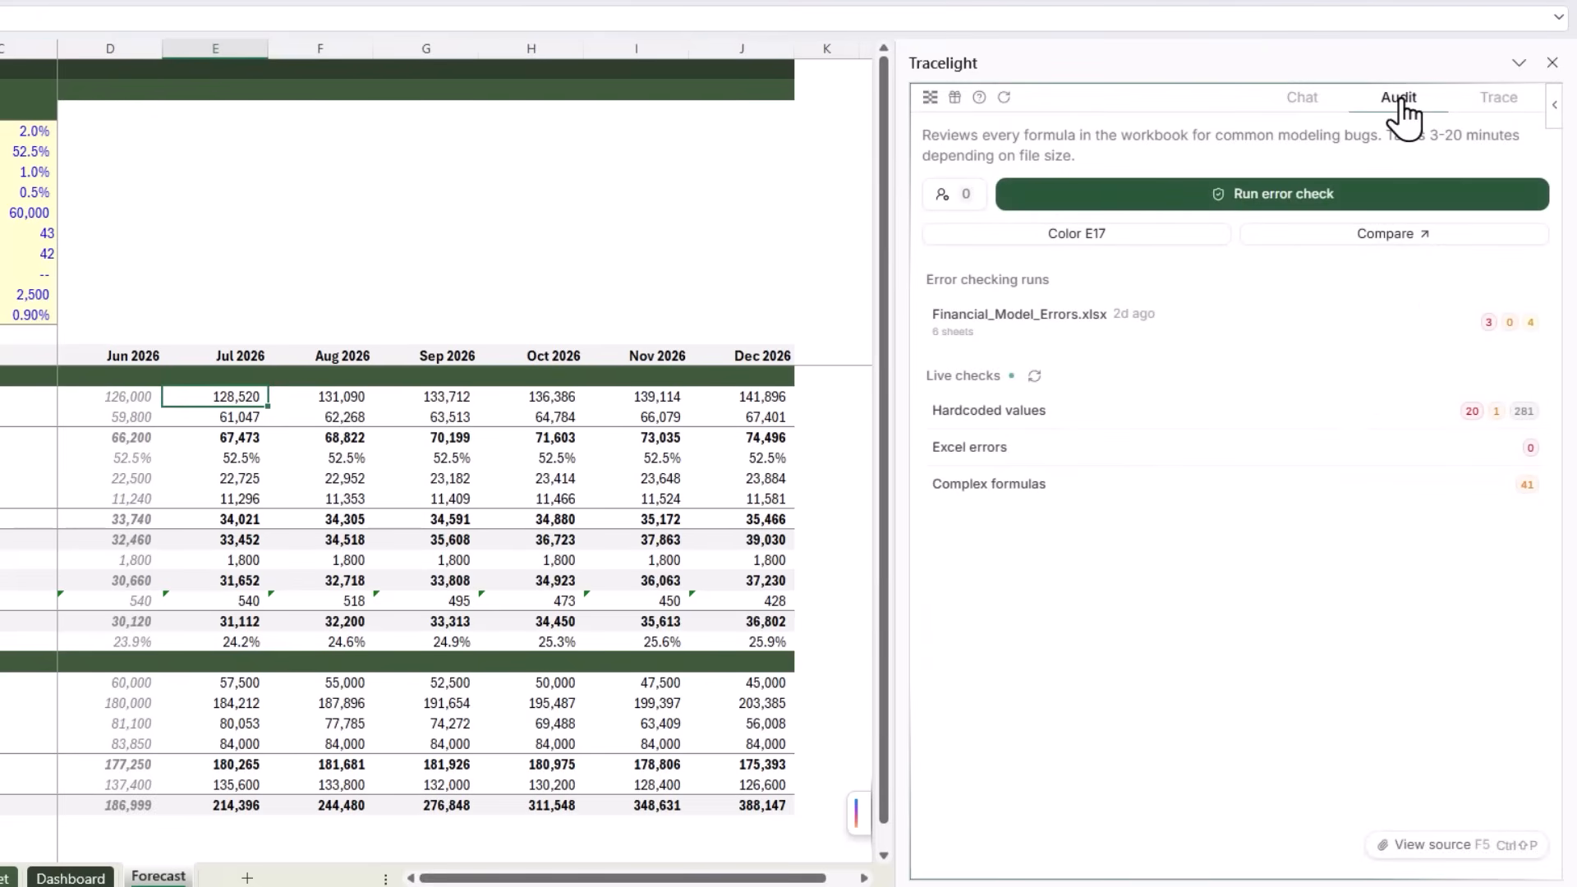
left_click(1187, 201)
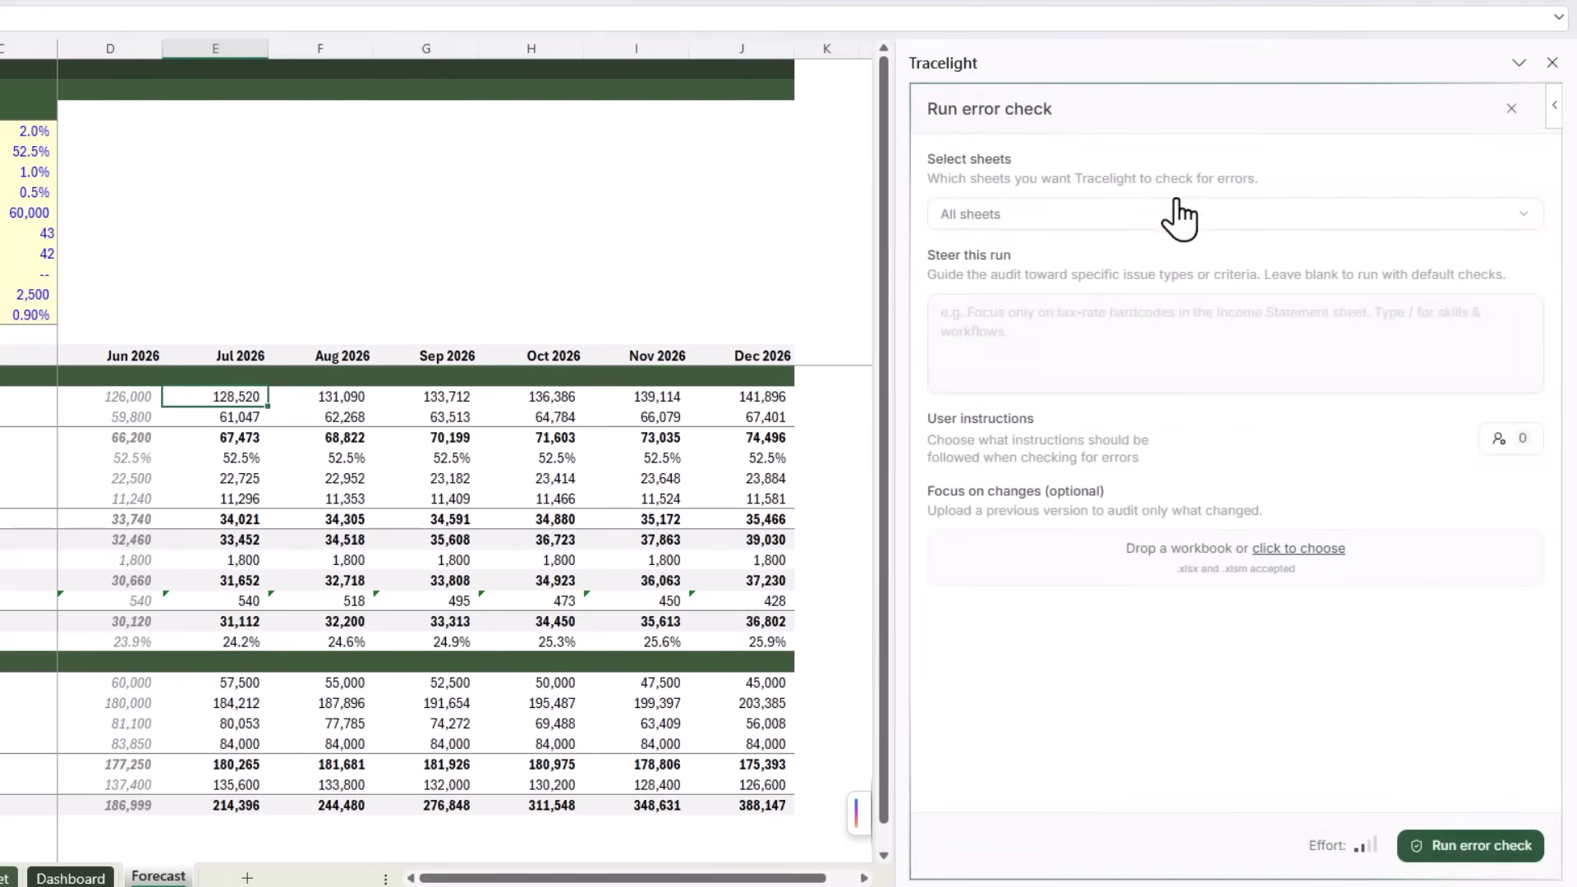
left_click(1154, 219)
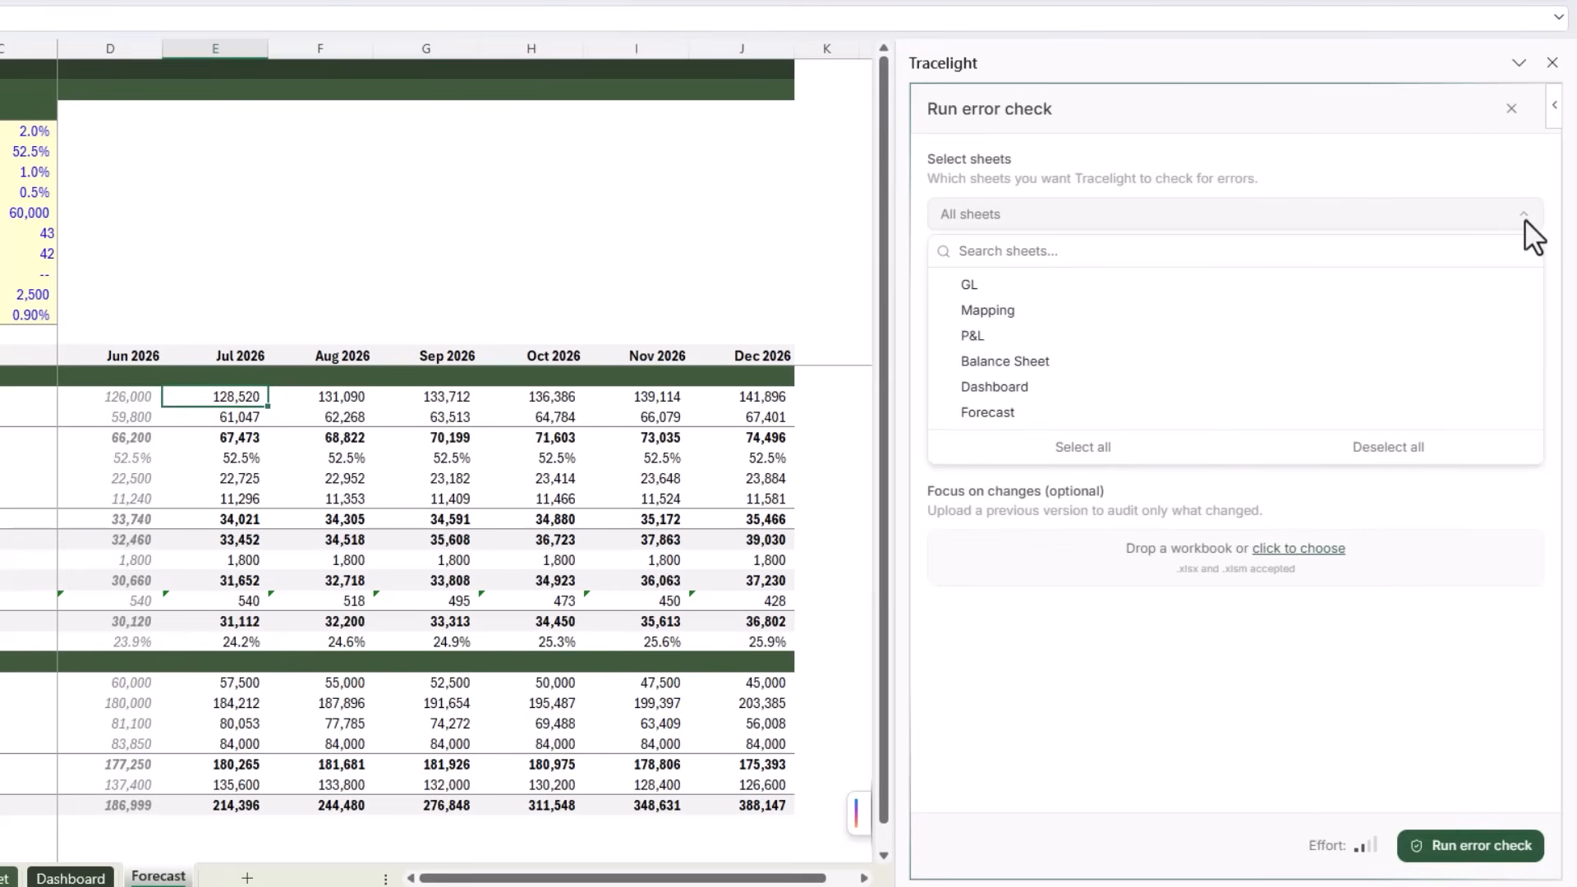
left_click(1524, 219)
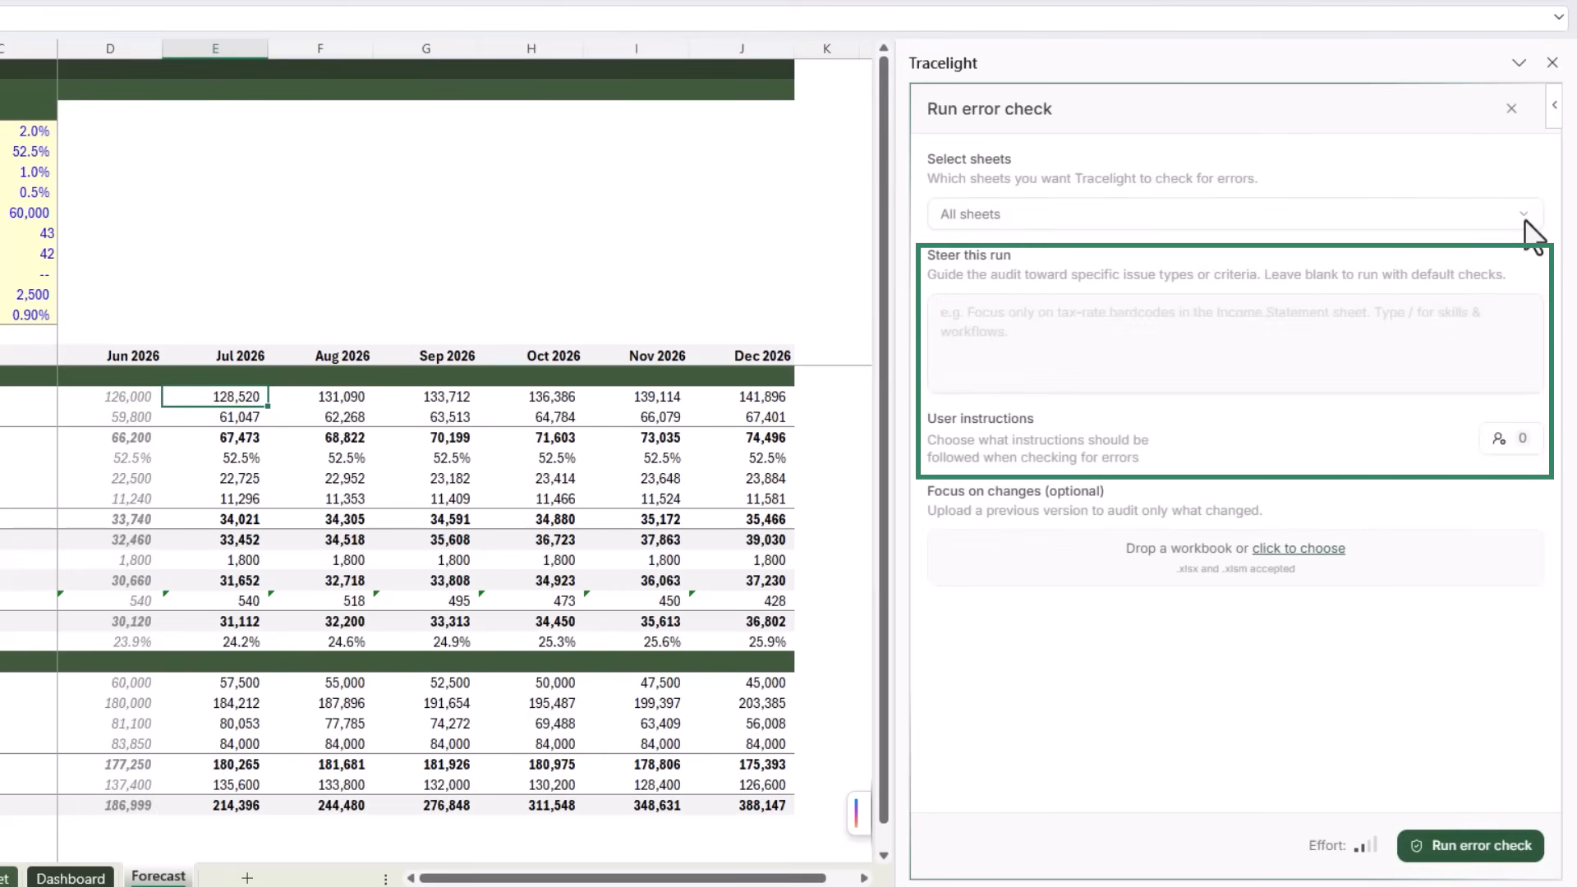
left_click(1462, 846)
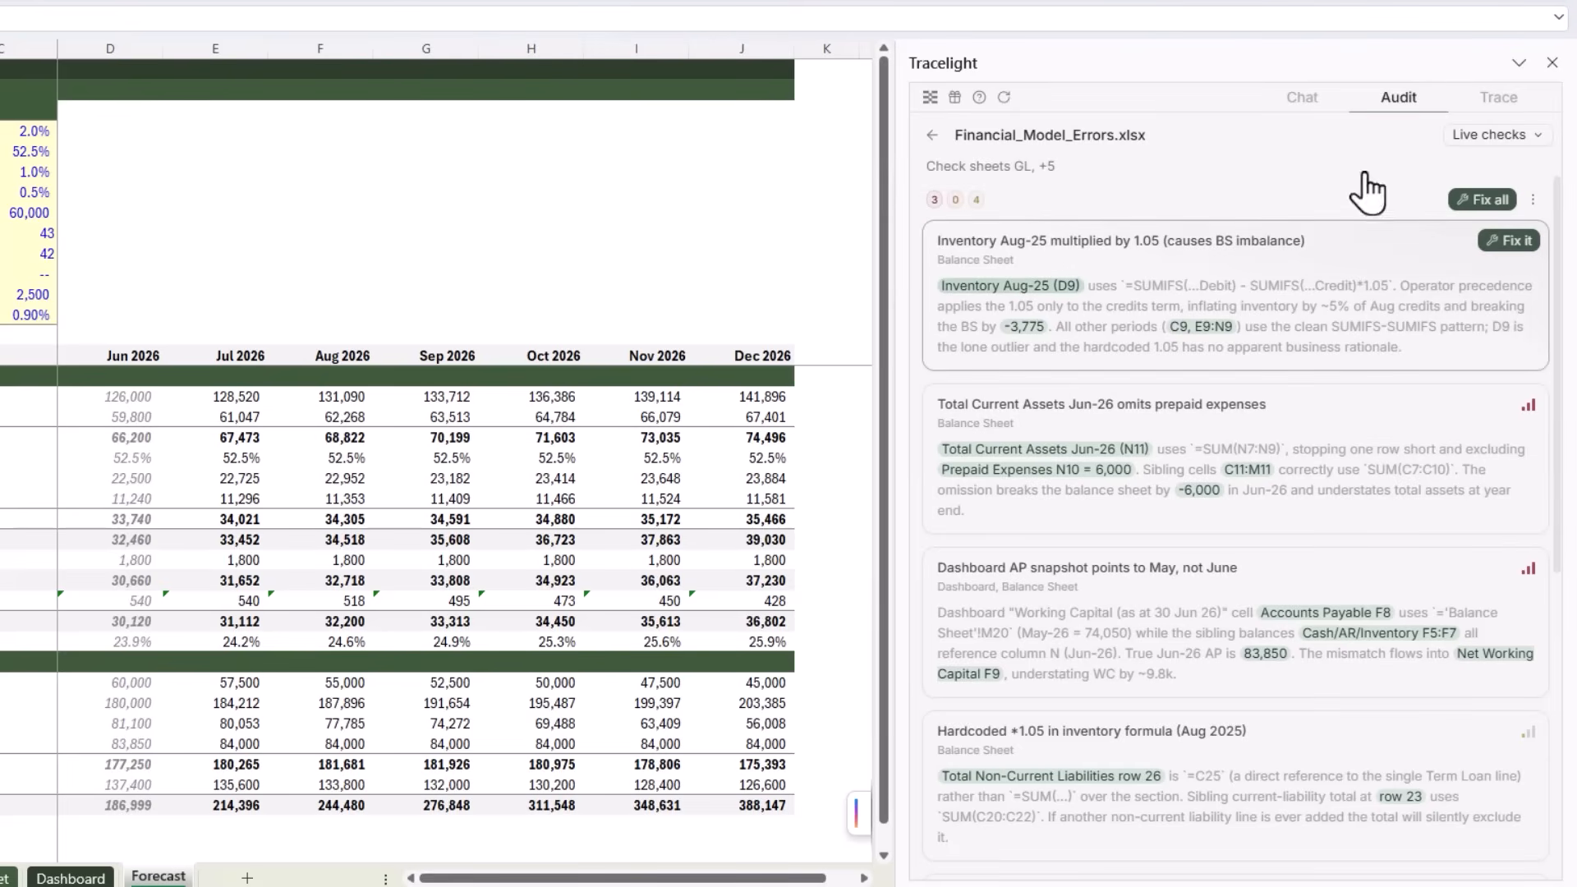
Go to the Inventory Aug-25 cell flagged by the audit on the Balance Sheet and review the other findings.
left_click(1068, 284)
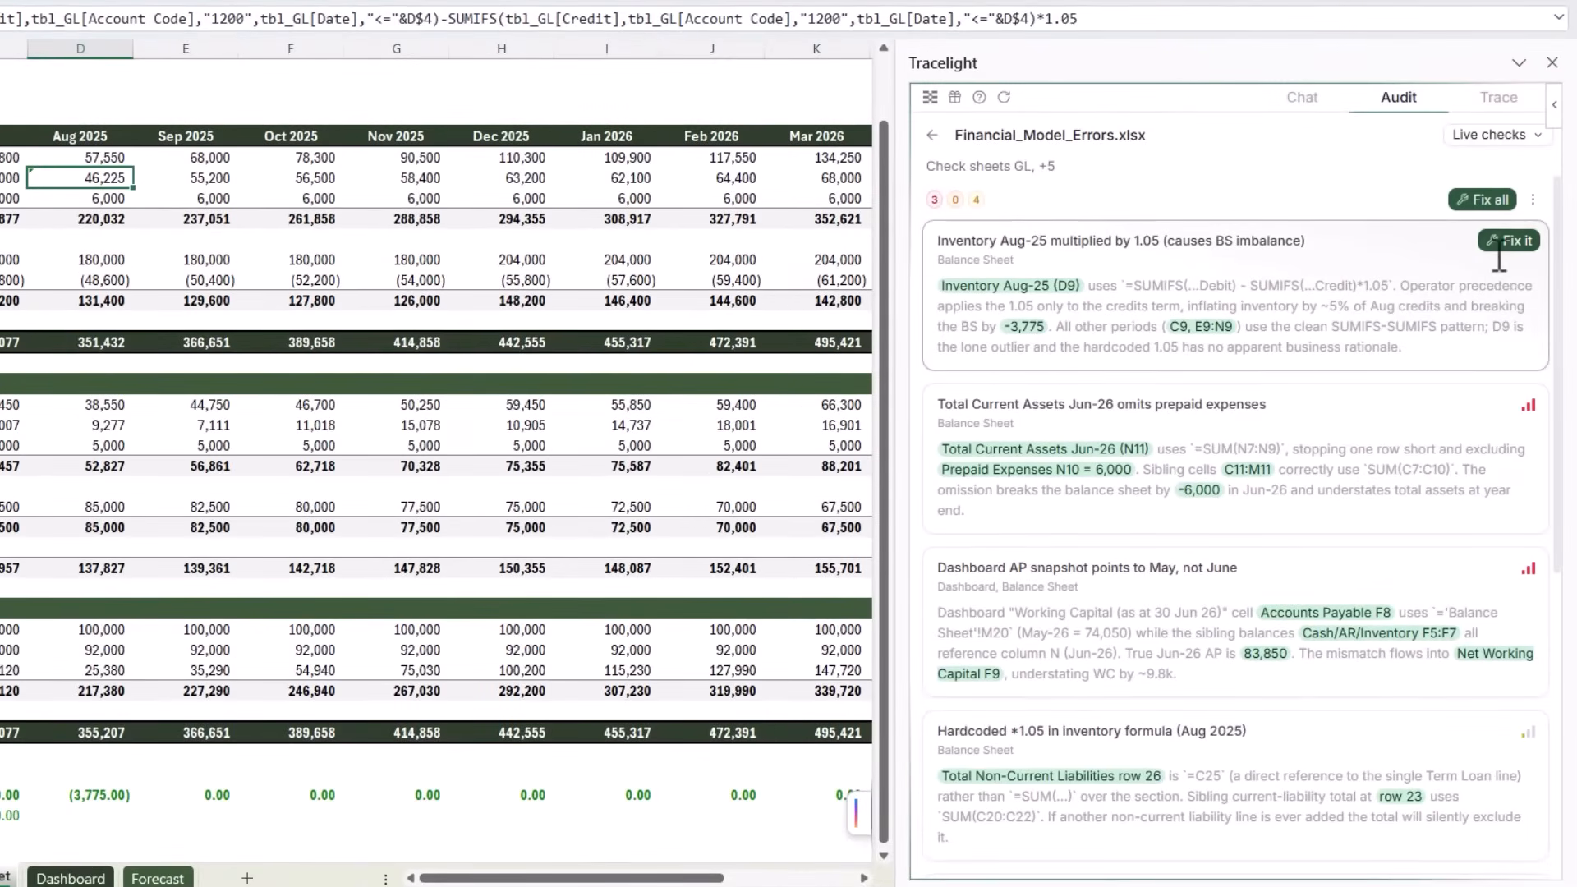
scroll(1496, 259, "down", 4)
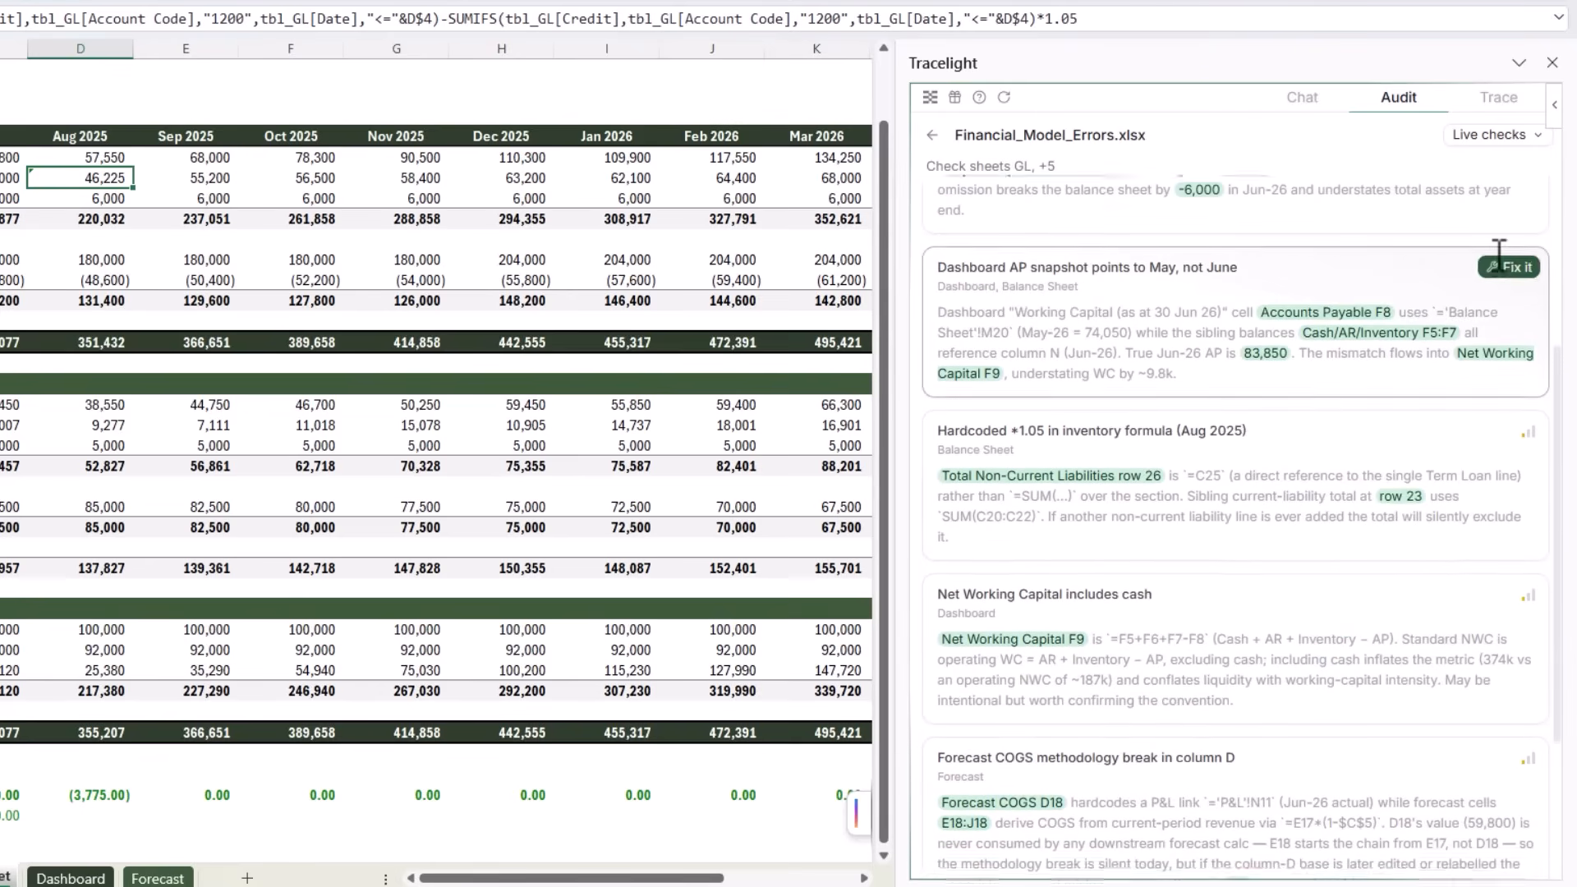
scroll(1471, 213, "up", 4)
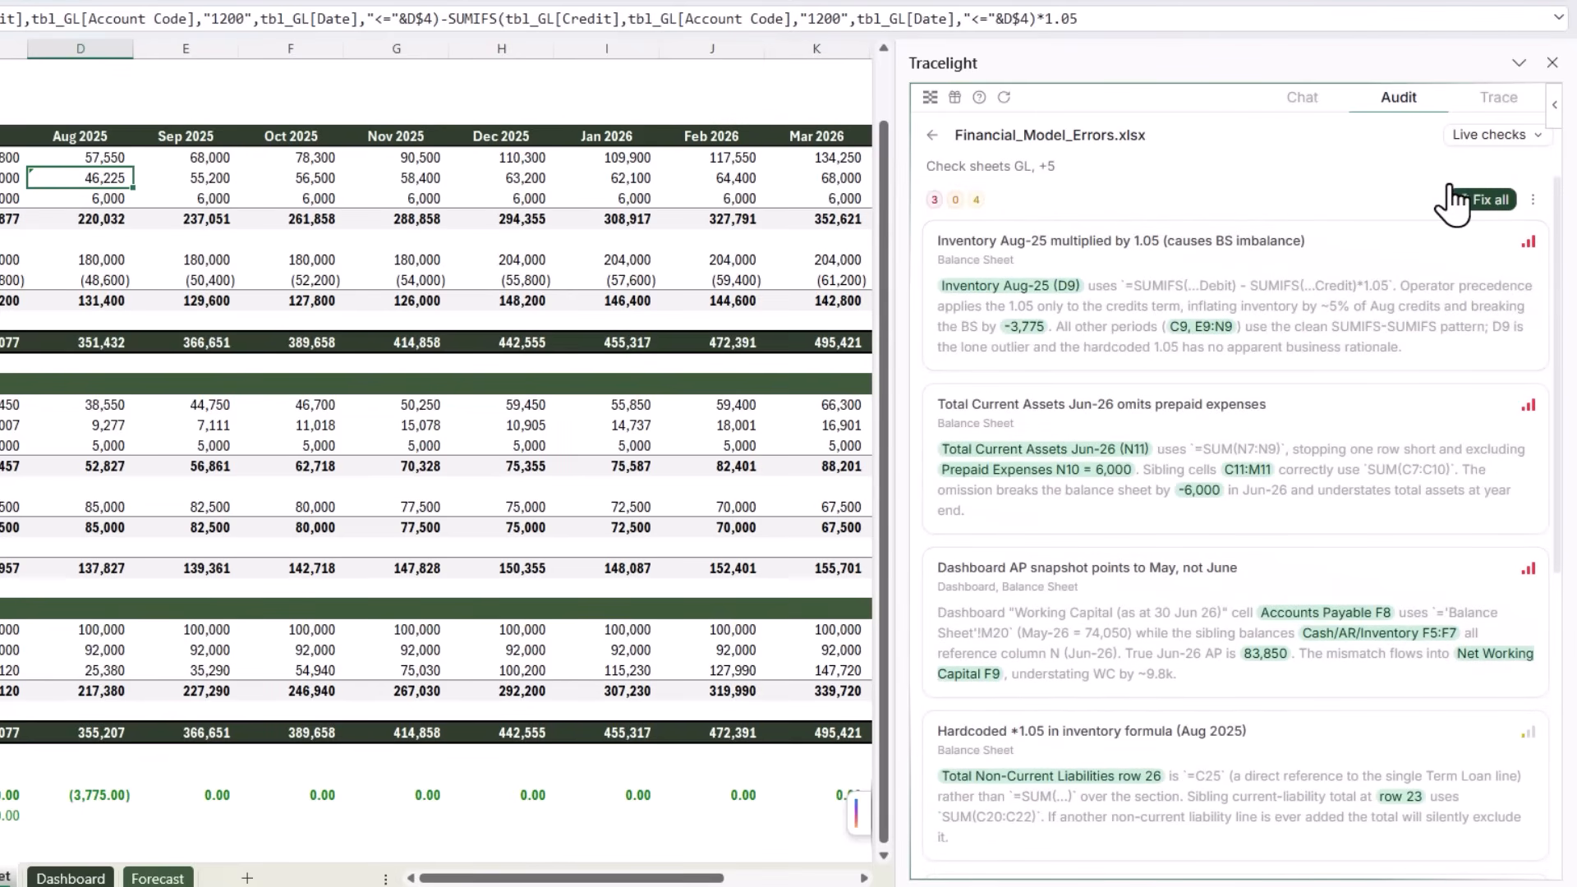
Leave the audit findings and compare Financial_Model.xlsx with Financial_Model_v2.xlsx in the Tracelight web app to find their differences.
left_click(931, 134)
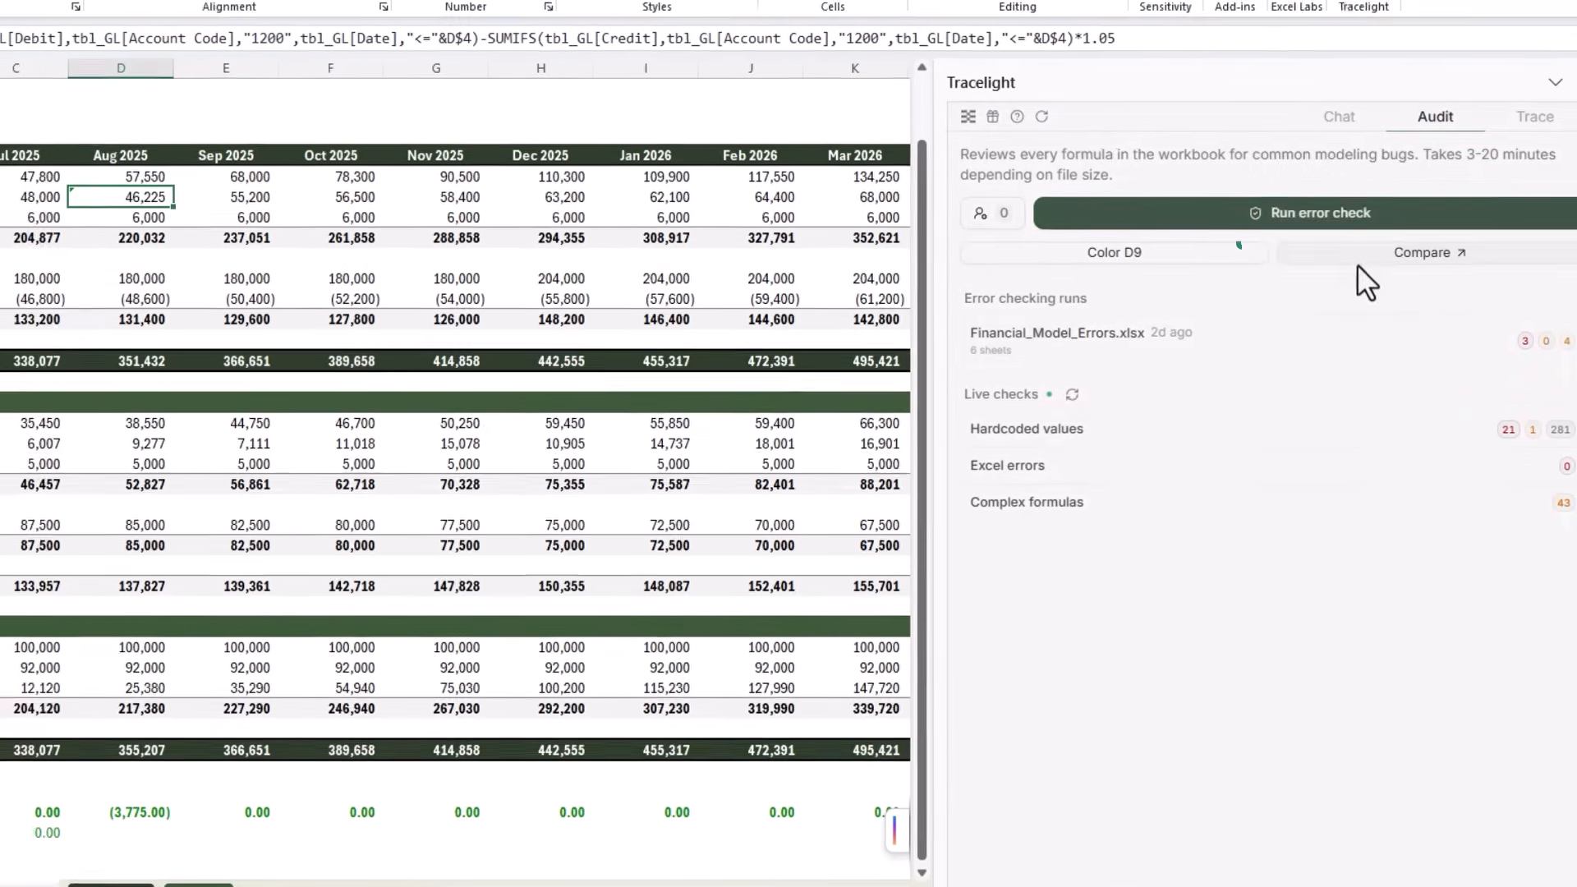
left_click(1357, 261)
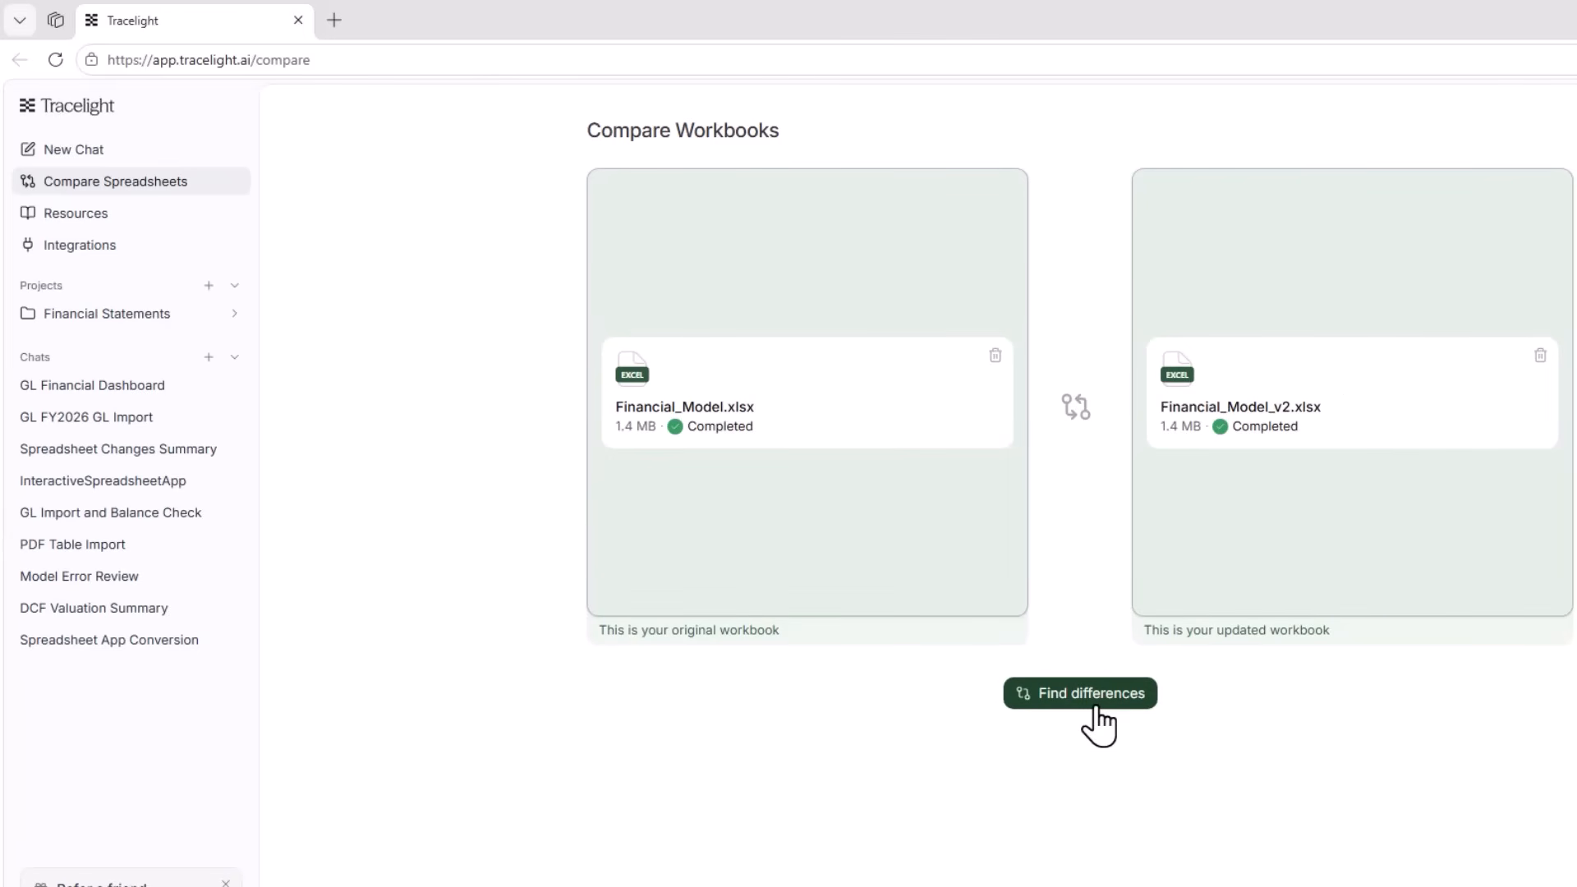
left_click(1095, 708)
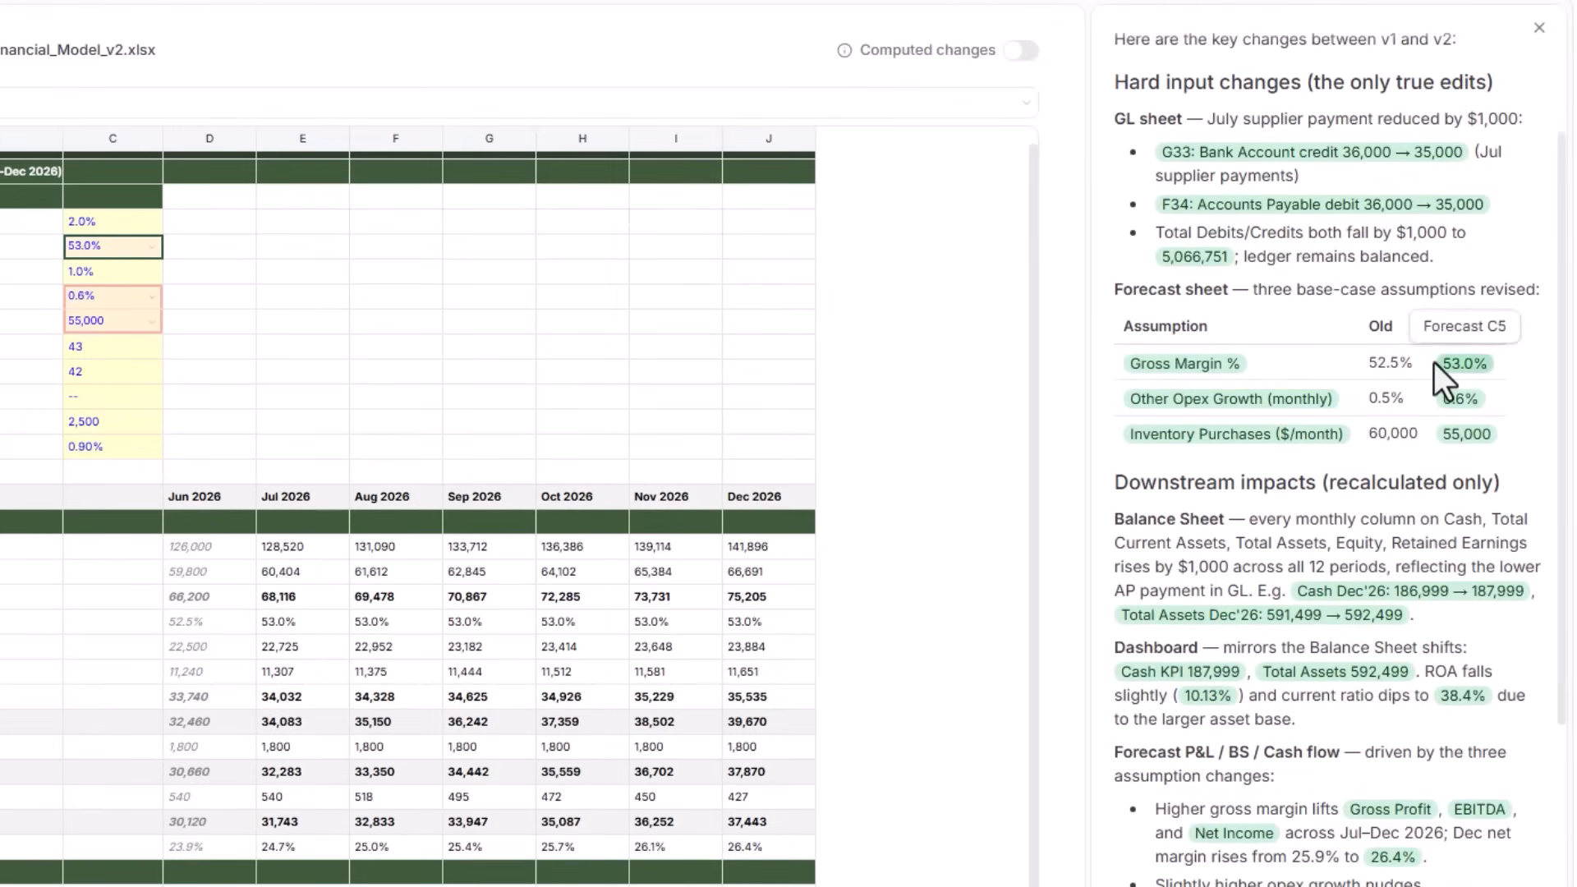
Review the summary of key changes and inspect the changed July supplier payment cells G33 and F34 on the GL sheet.
scroll(1434, 362, "down", 4)
scroll(1434, 362, "up", 6)
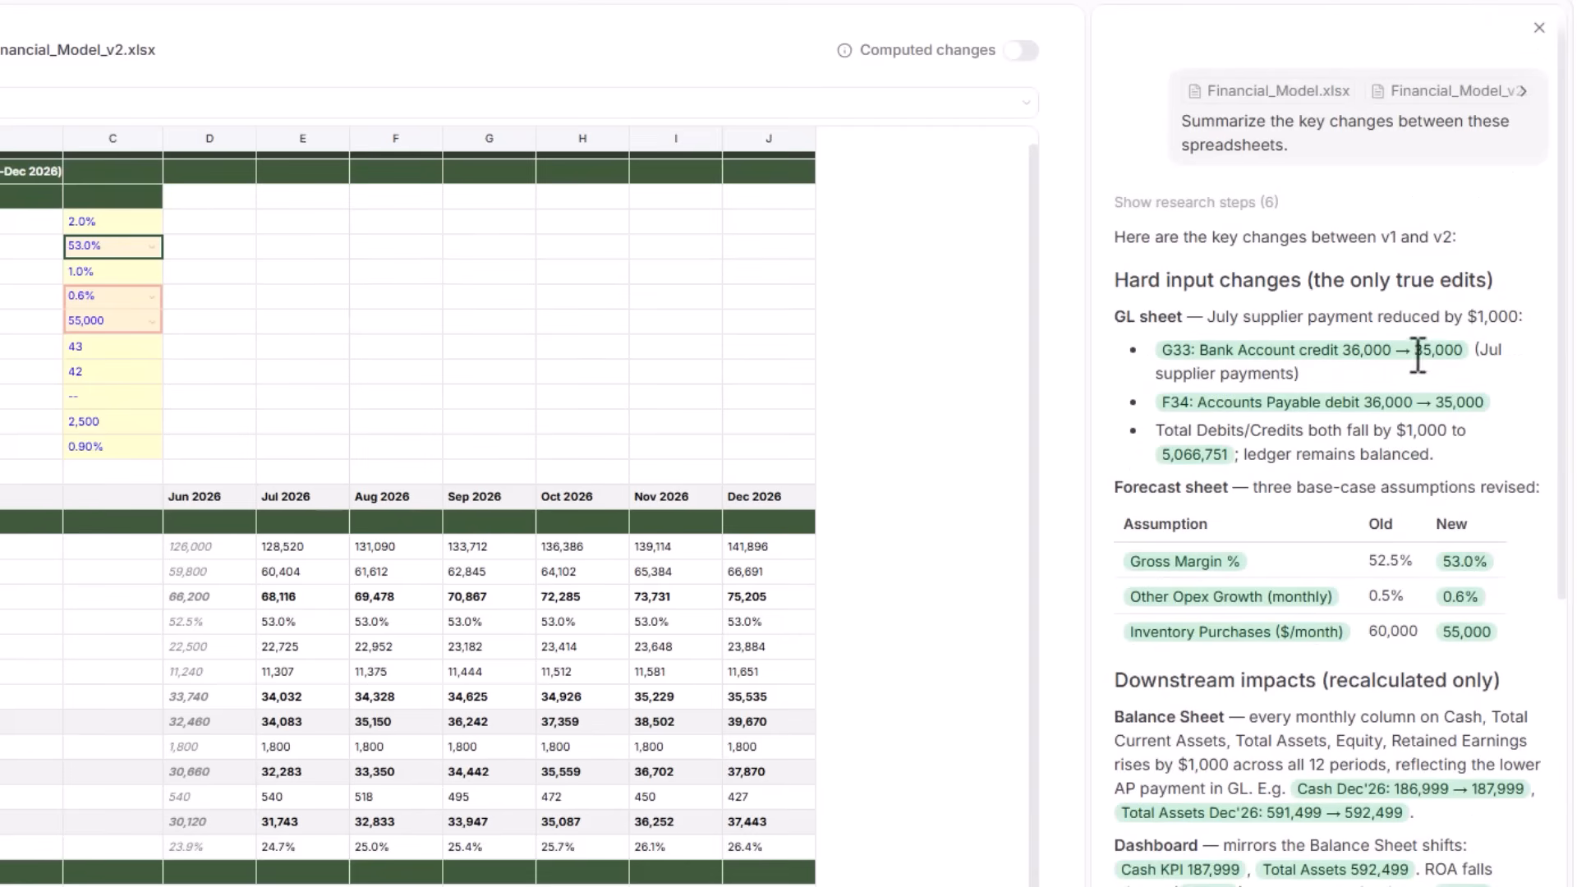
left_click(1401, 355)
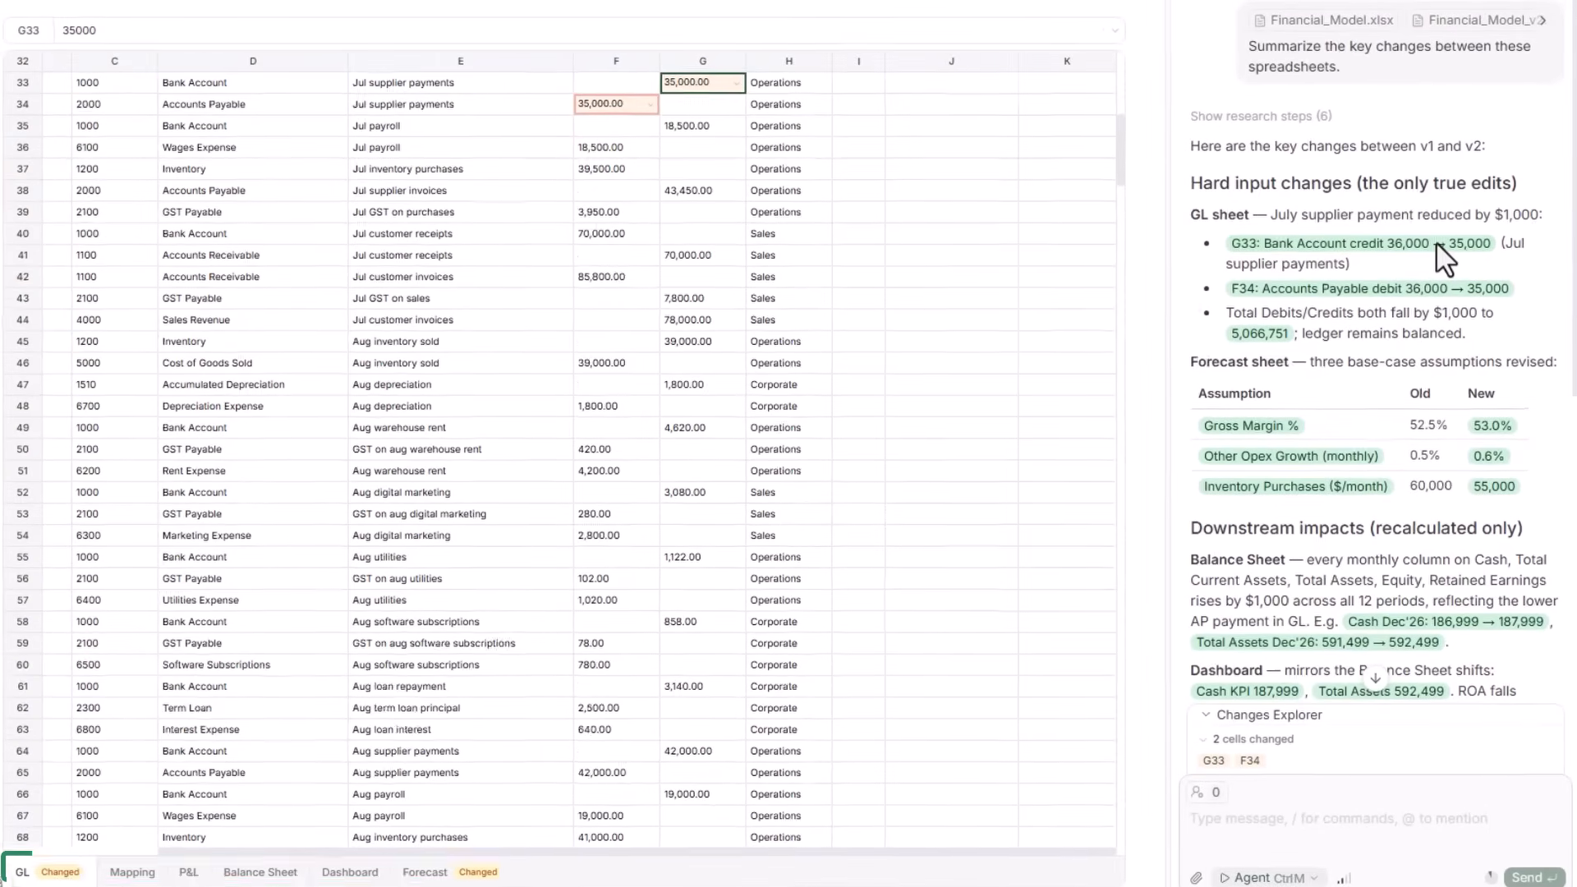
scroll(1084, 227, "up", 1)
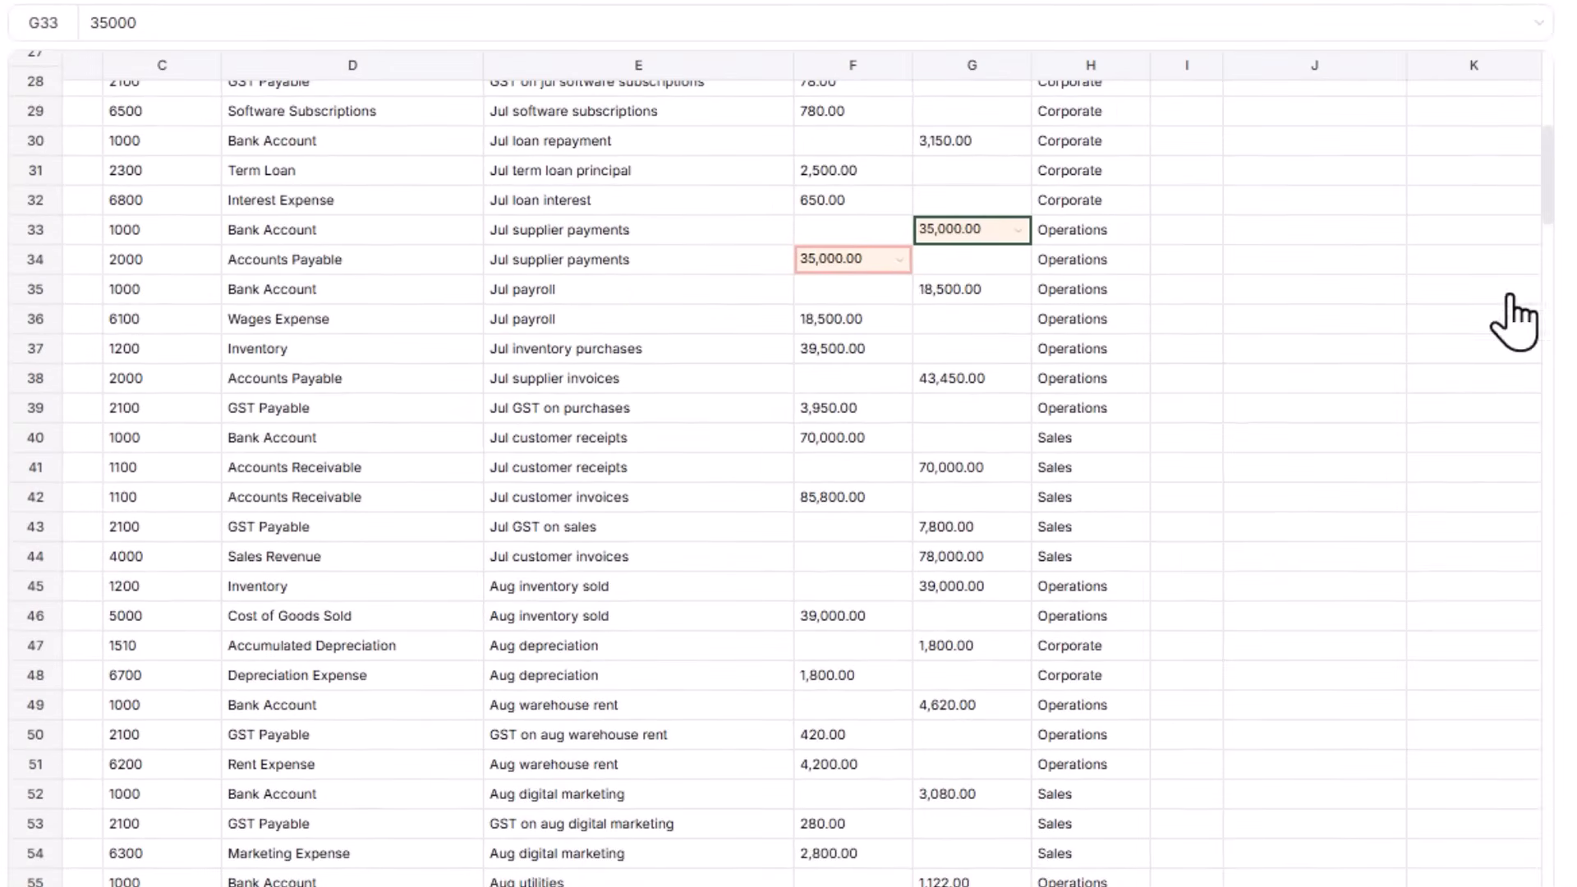
left_click(900, 263)
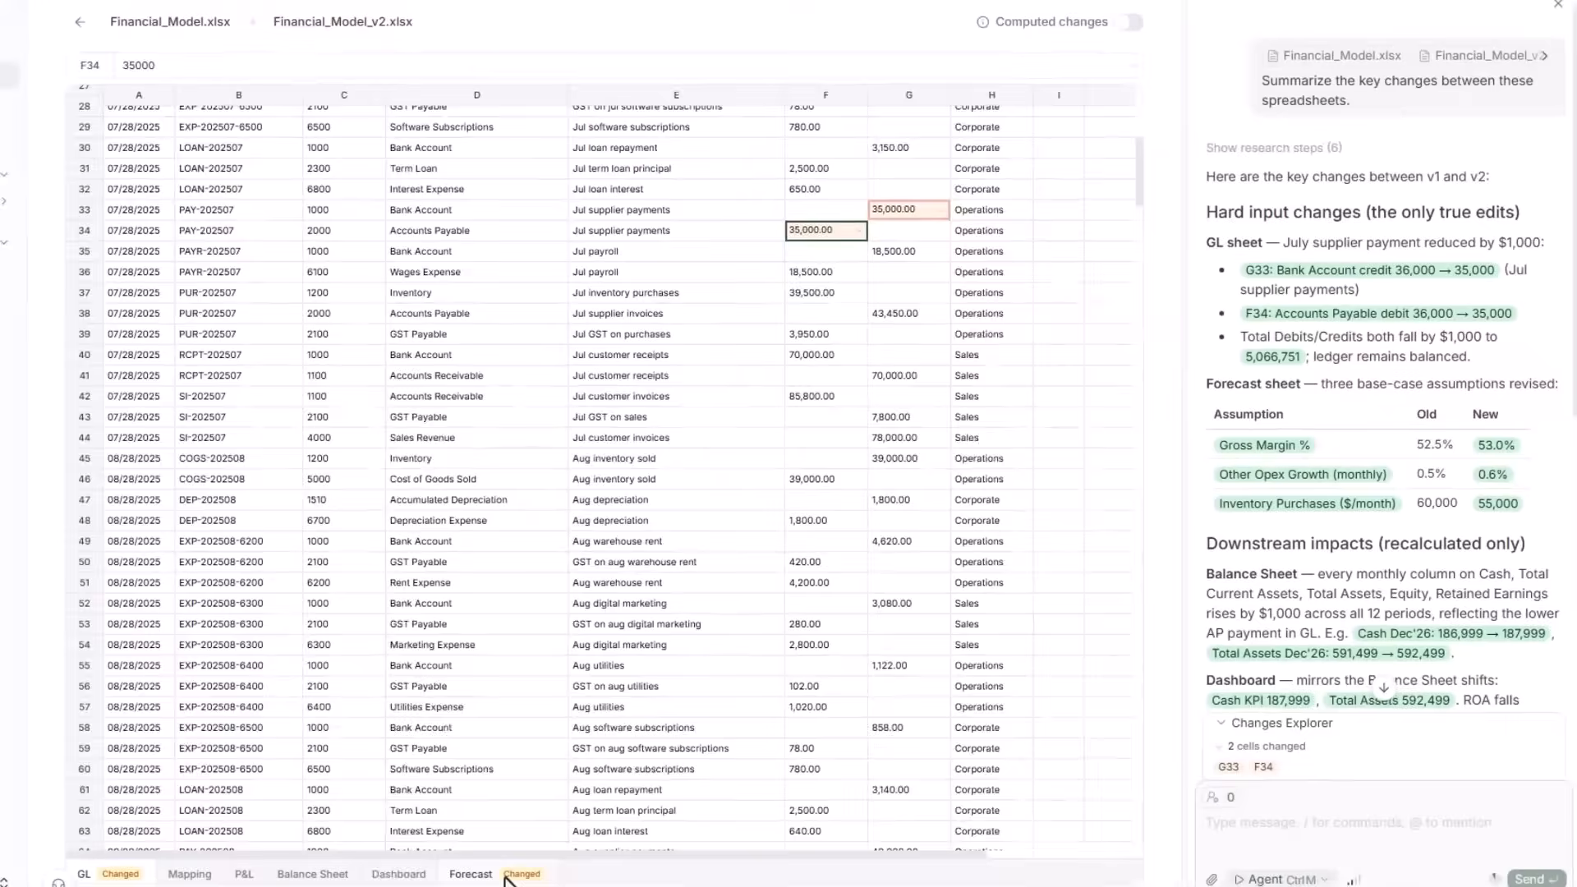
Show the Forecast sheet of the comparison with computed changes highlighted as well.
left_click(517, 869)
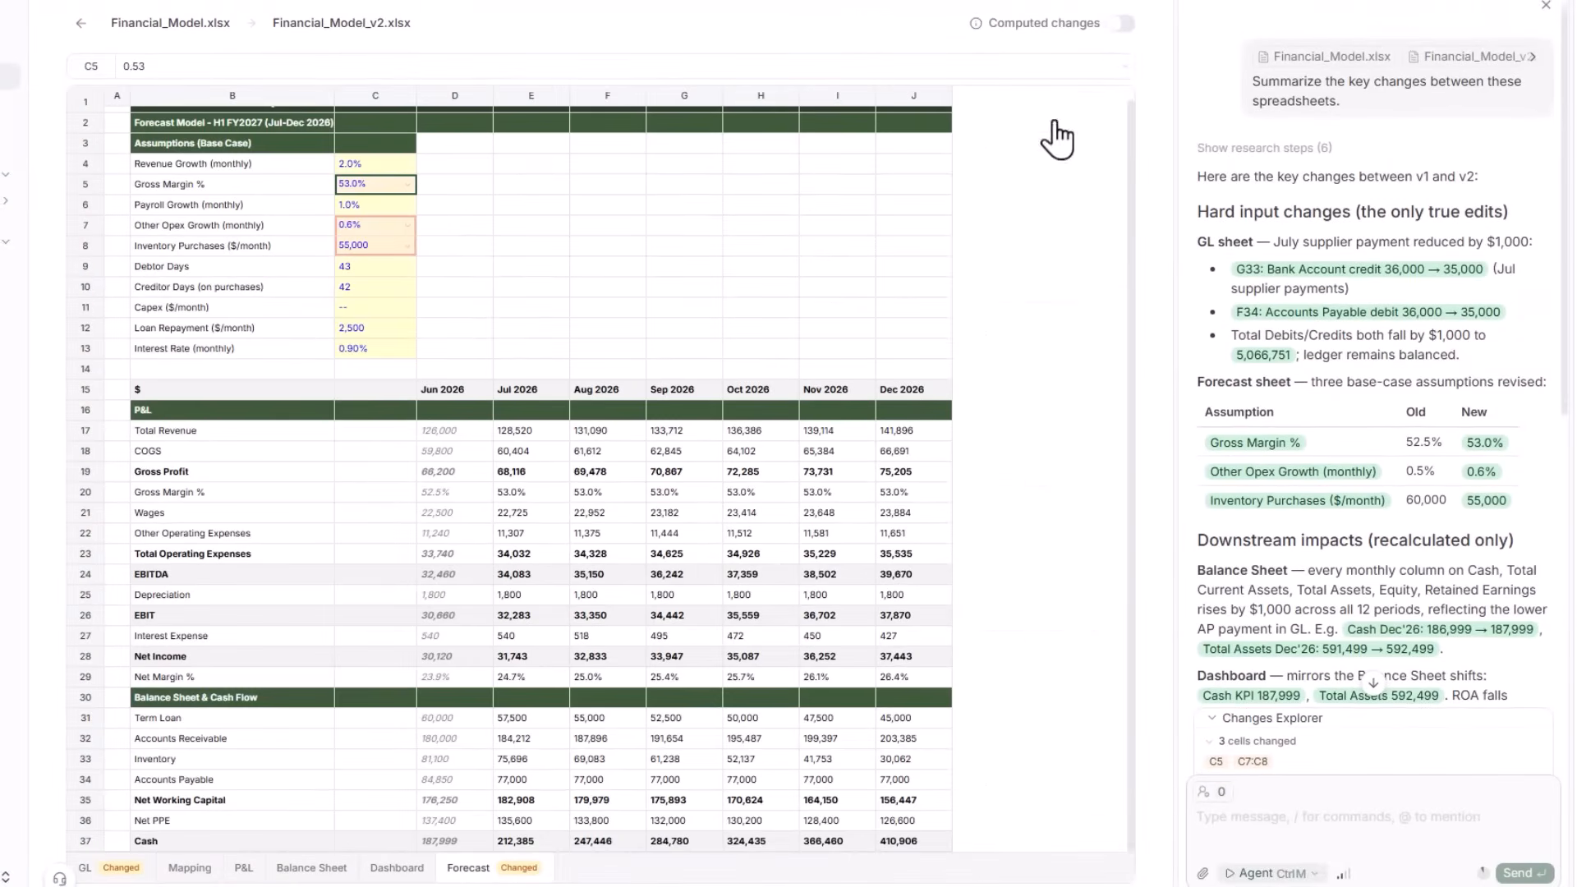
left_click(1121, 23)
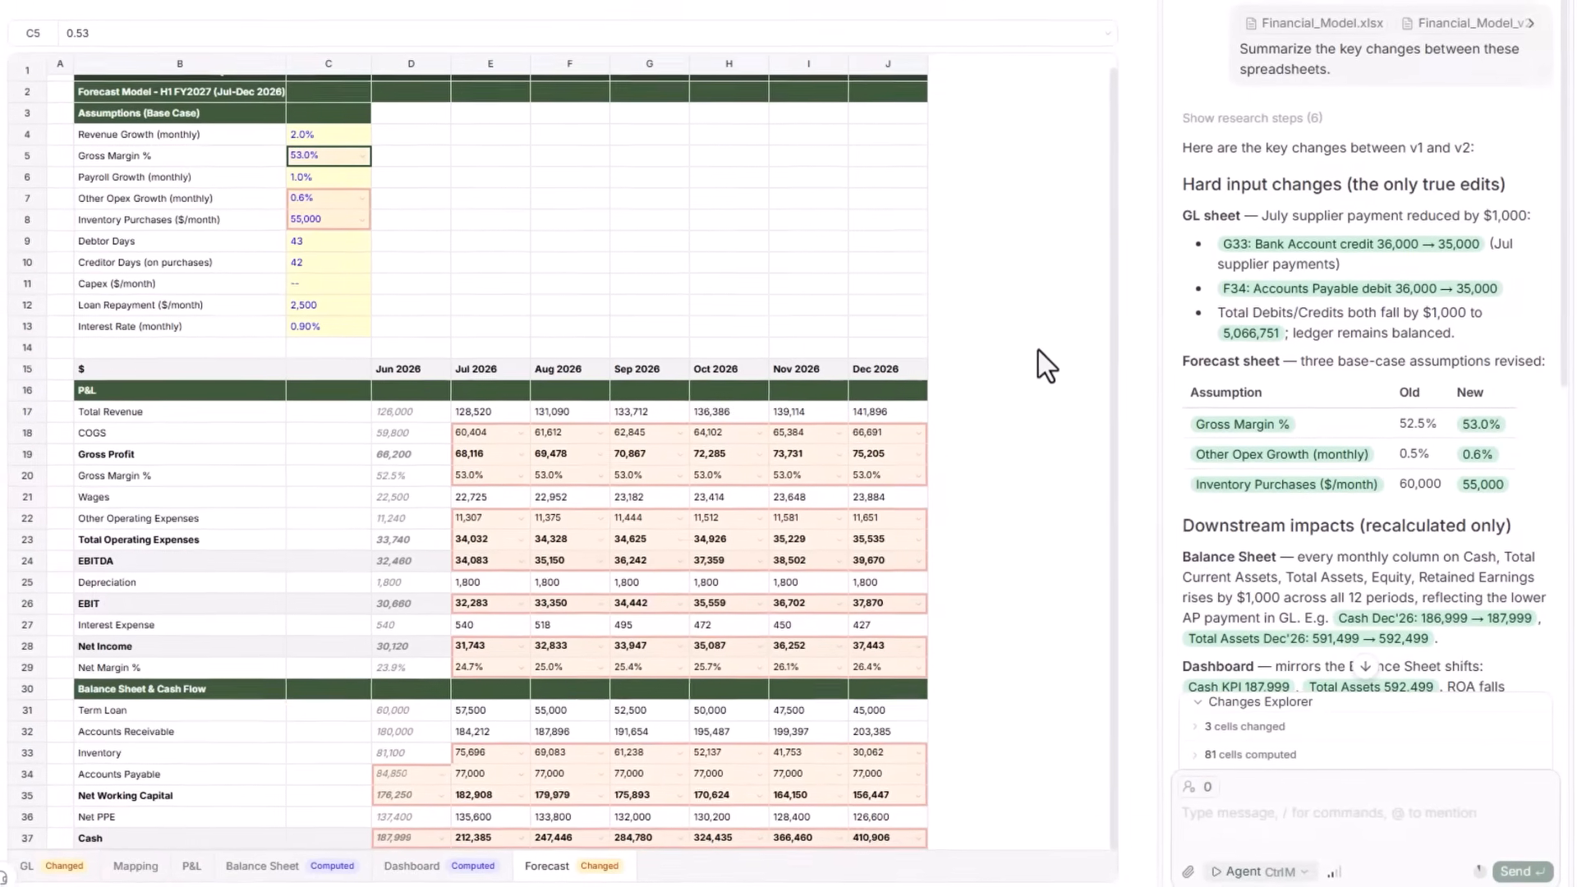